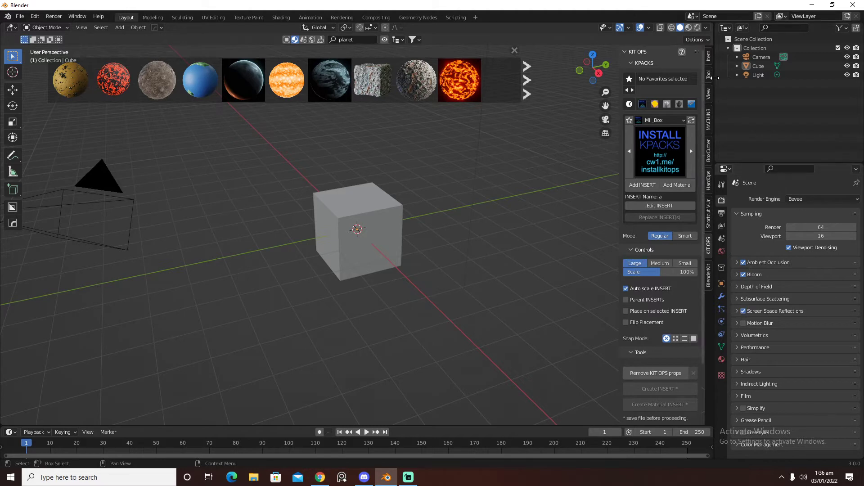
Dock the Shortcut VUr key display at Center and start it.
{"action": "left_click", "coordinate": [709, 213]}
{"action": "left_click", "coordinate": [667, 83]}
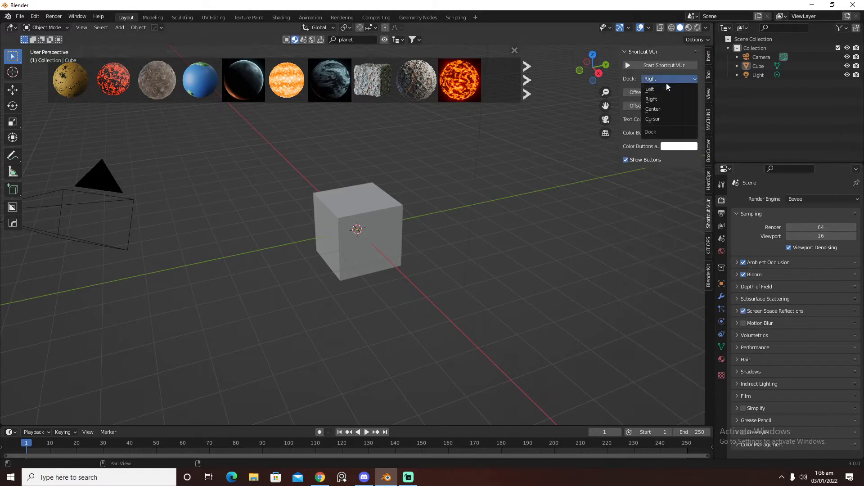
{"action": "left_click", "coordinate": [652, 109]}
{"action": "left_click", "coordinate": [665, 66]}
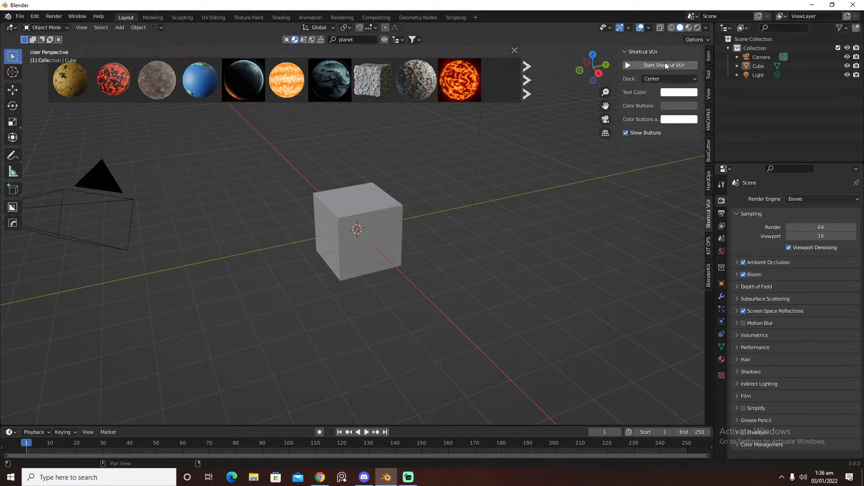
Delete the default cube from the scene.
{"action": "left_click", "coordinate": [377, 224]}
{"action": "key", "text": "x"}
{"action": "left_click", "coordinate": [376, 224]}
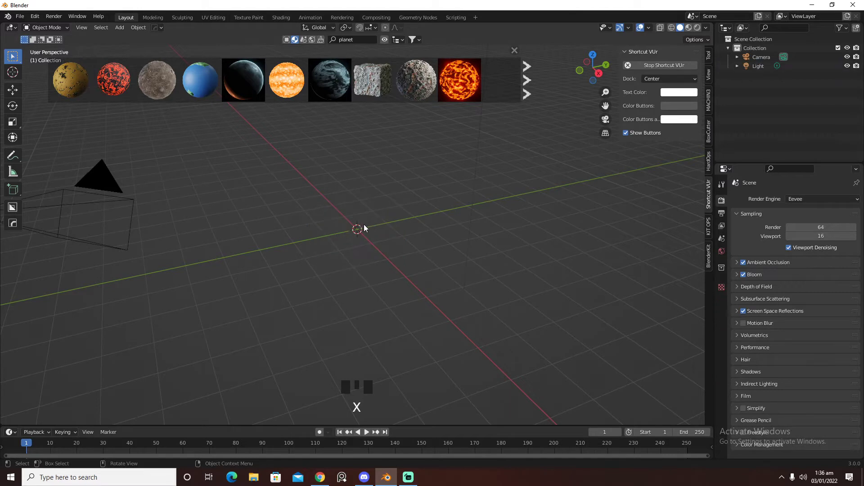
Switch to the right orthographic view, add a plane mesh at the origin and scale it up into a large ground surface.
{"action": "key", "text": "grave"}
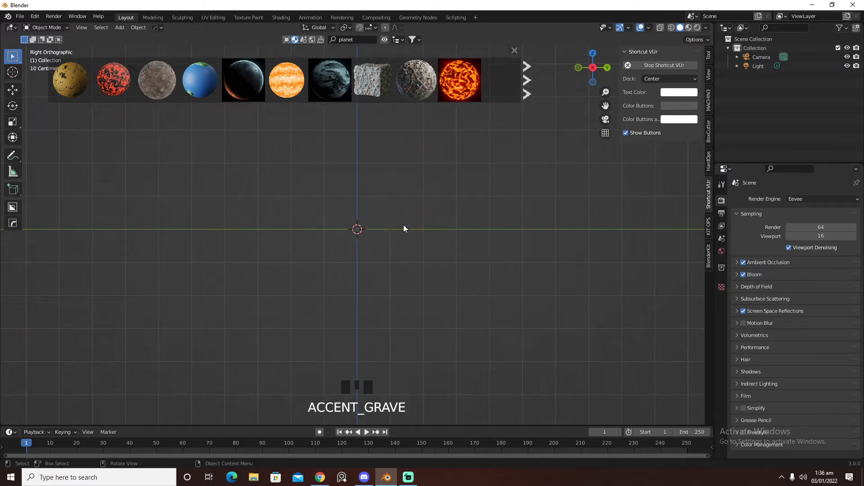
{"action": "key", "text": "shift+a"}
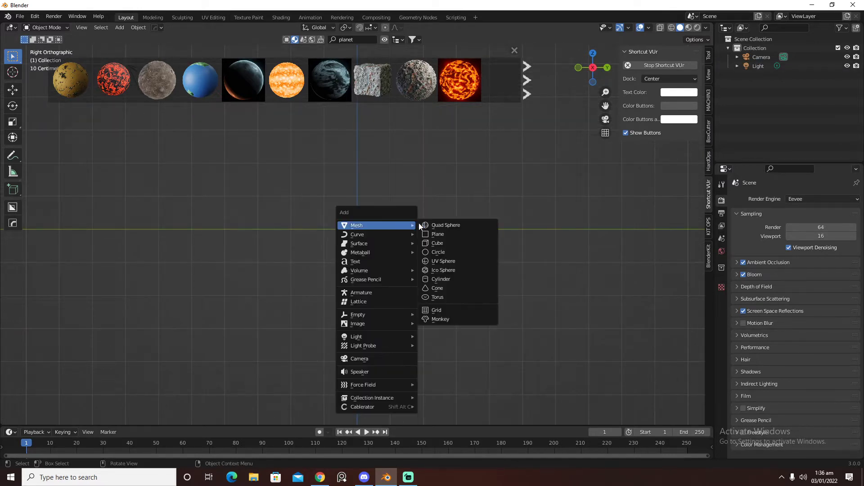
{"action": "left_click", "coordinate": [450, 234]}
{"action": "key", "text": "s"}
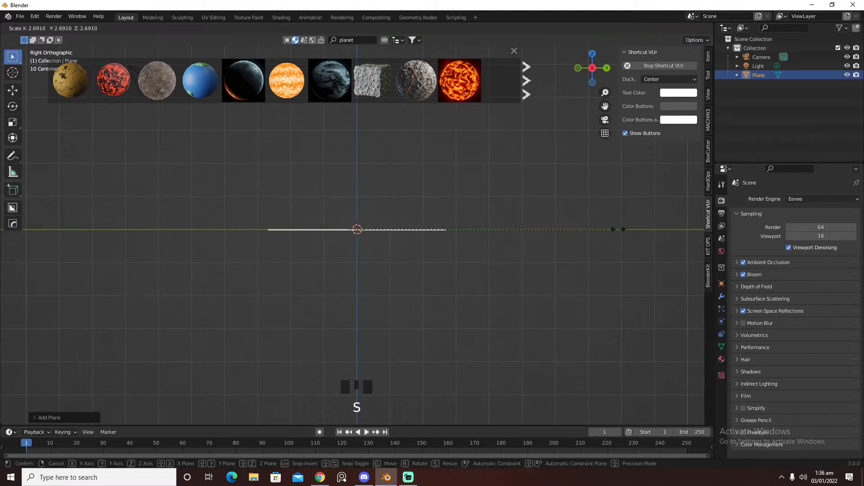
{"action": "left_click", "coordinate": [401, 194]}
Turn on the Cavity option in the viewport's solid shading settings.
{"action": "middle_click_drag", "start_coordinate": [401, 193], "coordinate": [376, 216]}
{"action": "left_click", "coordinate": [705, 28]}
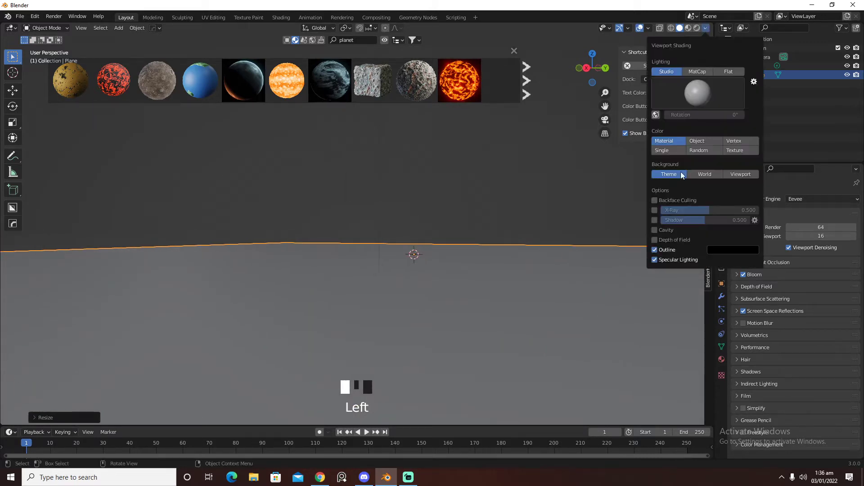
{"action": "left_click", "coordinate": [655, 229]}
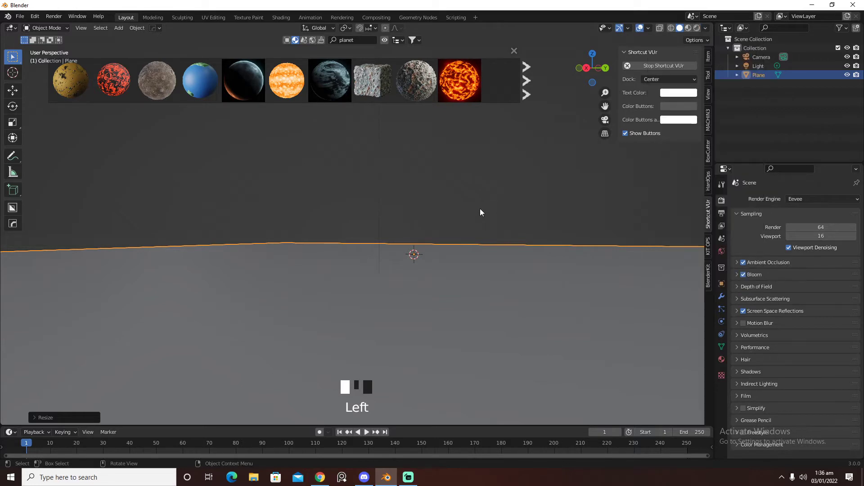
Align the camera to the current low view over the plane and reduce its focal length for a wider shot.
{"action": "key", "text": "ctrl+alt+KP_0"}
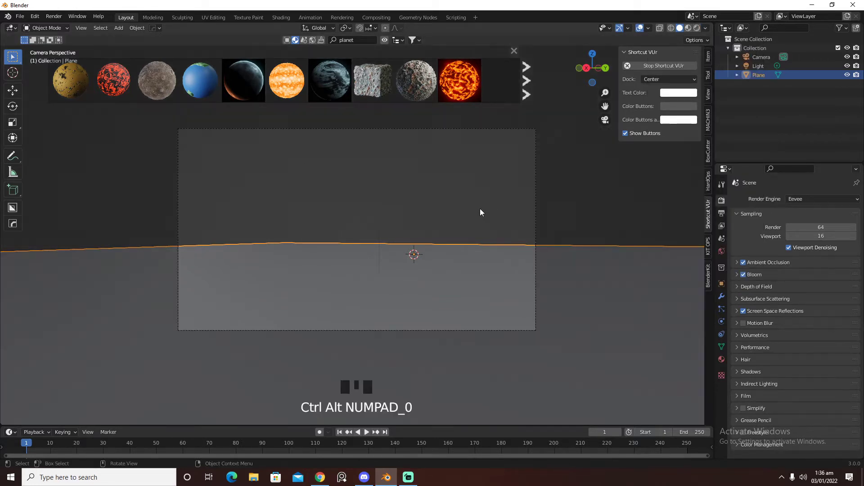
{"action": "left_click", "coordinate": [760, 56]}
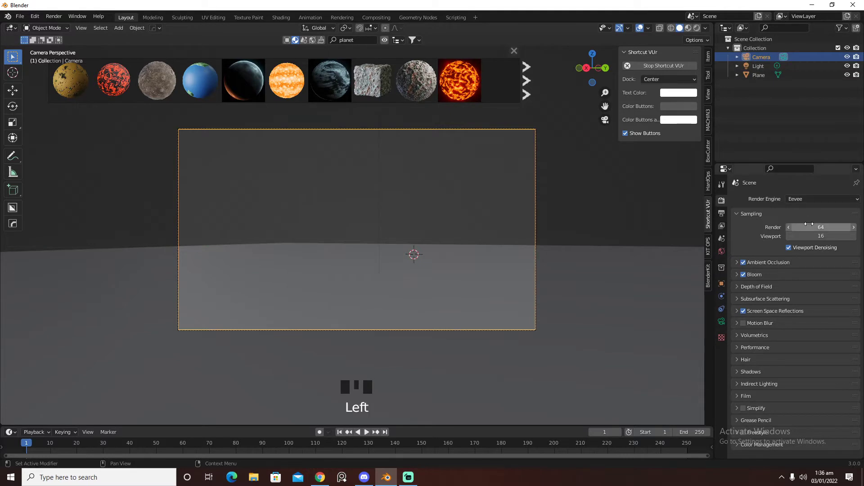
{"action": "left_click", "coordinate": [721, 322]}
{"action": "mouse_move", "coordinate": [815, 243]}
{"action": "left_mouse_down"}
{"action": "mouse_move", "coordinate": [792, 242]}
{"action": "mouse_move", "coordinate": [814, 243]}
{"action": "left_mouse_up"}
Select the ground plane and apply its scale.
{"action": "left_click", "coordinate": [593, 325]}
{"action": "key", "text": "Tab"}
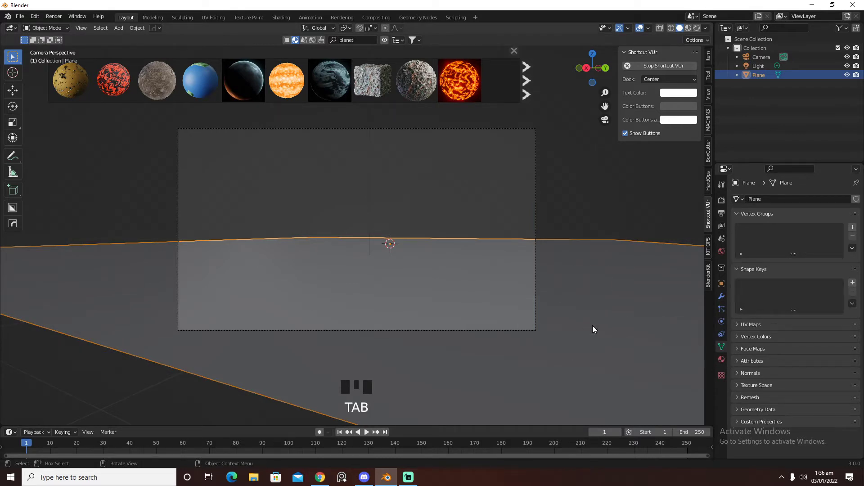
{"action": "key", "text": "ctrl+a"}
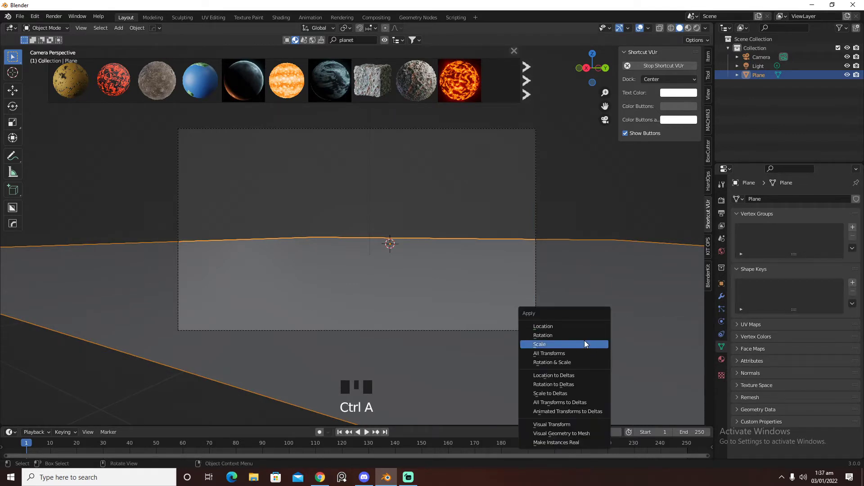
{"action": "left_click", "coordinate": [585, 341]}
Subdivide the ground plane's mesh in Edit Mode with 100 cuts.
{"action": "key", "text": "Tab"}
{"action": "left_click", "coordinate": [595, 288]}
{"action": "right_click", "coordinate": [566, 293]}
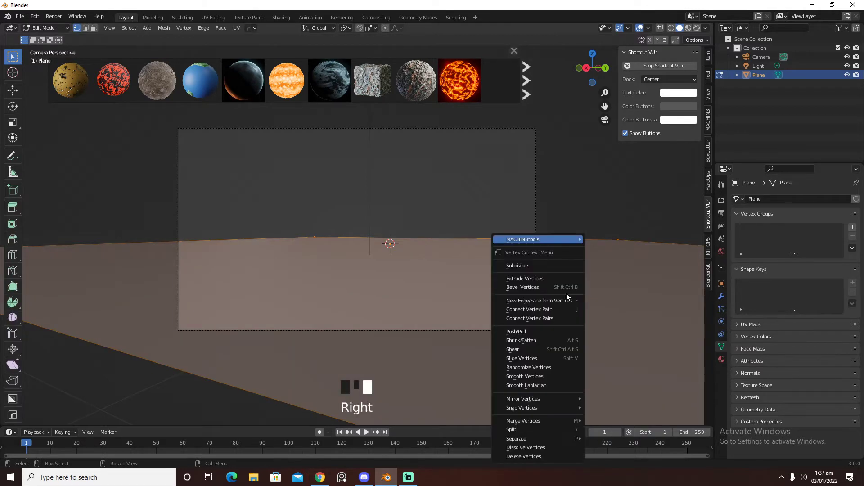
{"action": "left_click", "coordinate": [550, 265]}
{"action": "left_click", "coordinate": [54, 418]}
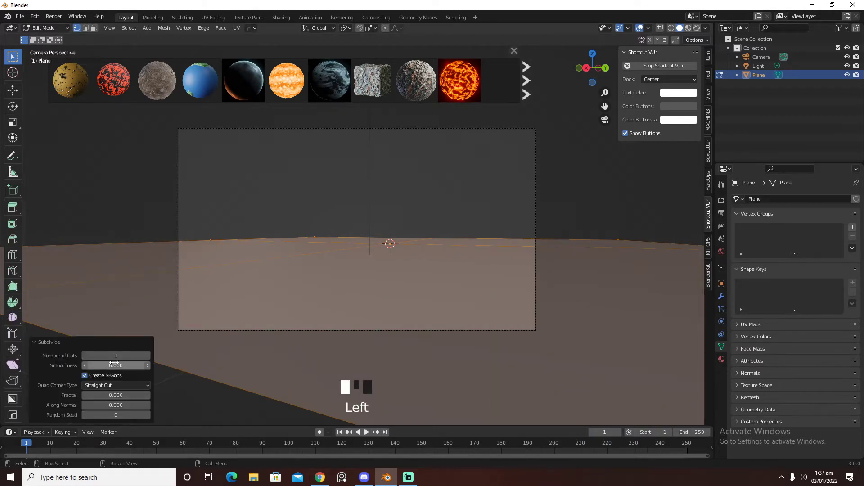
{"action": "left_click", "coordinate": [114, 357]}
{"action": "type", "text": "00"}
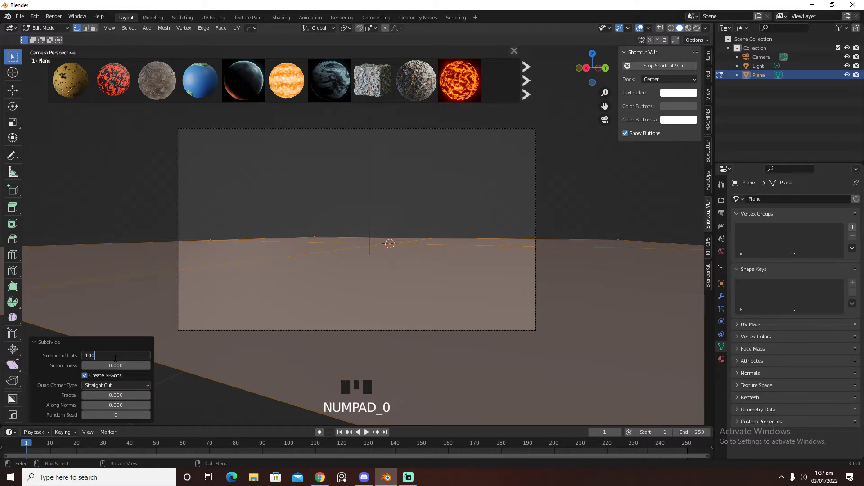
{"action": "key", "text": "Return"}
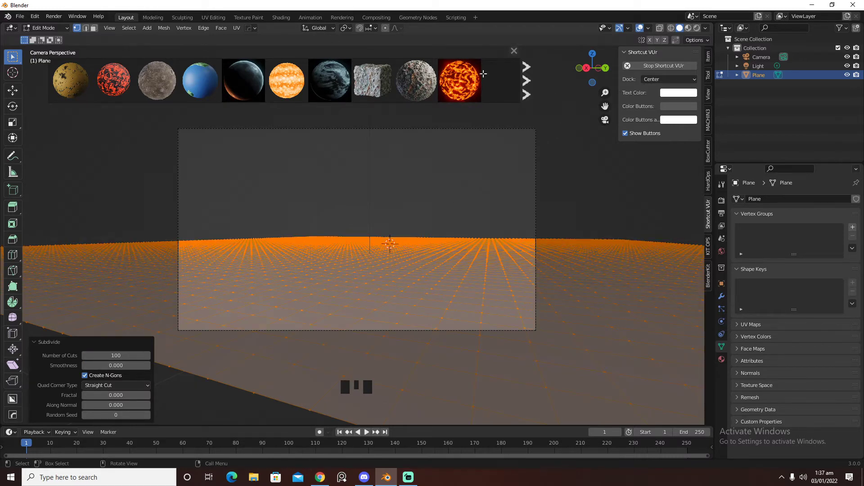
Enable proportional editing with the Random falloff.
{"action": "left_click", "coordinate": [398, 28]}
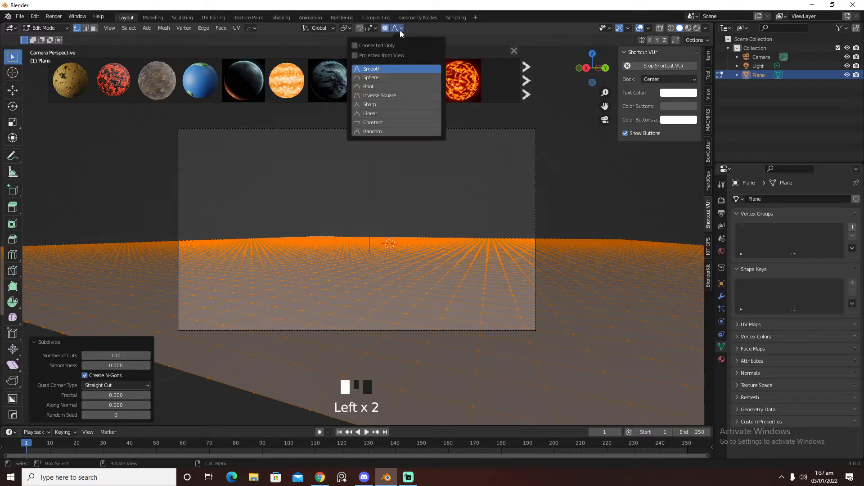
{"action": "left_click", "coordinate": [375, 131]}
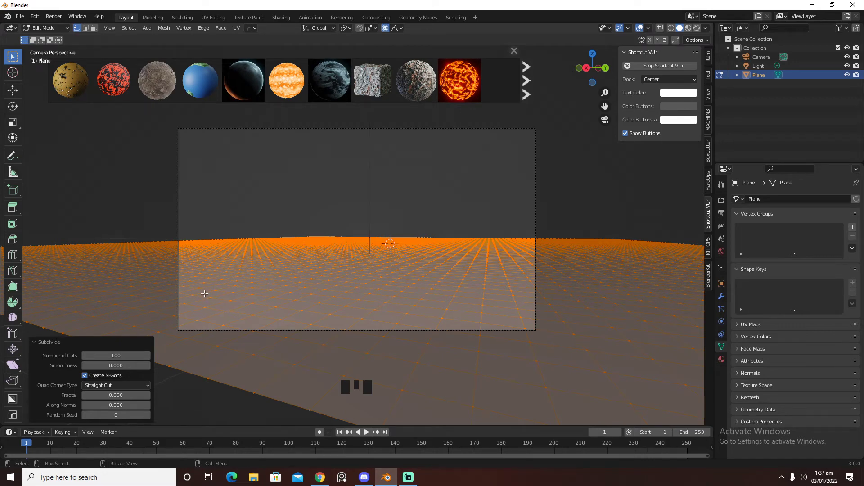
{"action": "left_click_drag", "start_coordinate": [204, 293], "coordinate": [221, 287]}
{"action": "key", "text": "g"}
{"action": "key", "text": "z"}
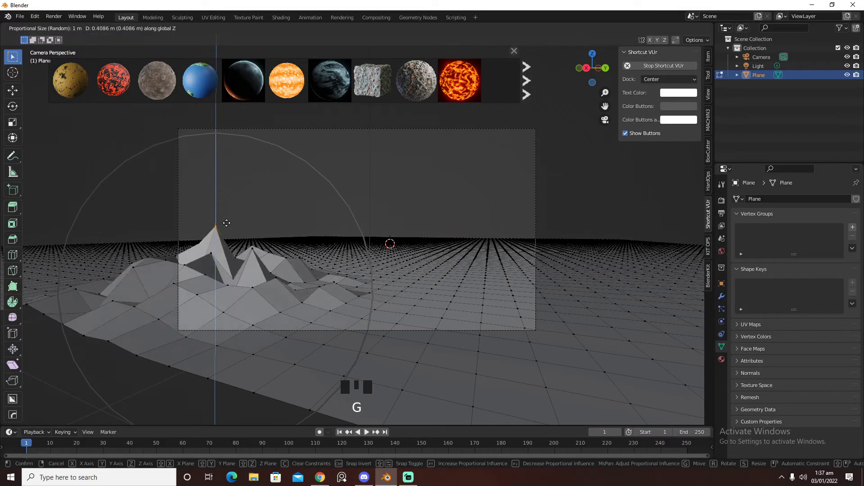
{"action": "scroll", "coordinate": [229, 213], "scroll_direction": "up", "scroll_amount": 2}
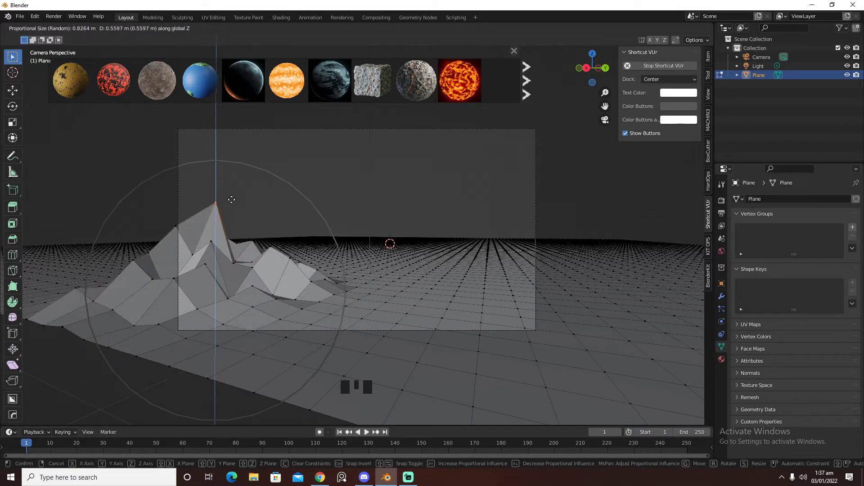
{"action": "scroll", "coordinate": [230, 194], "scroll_direction": "up", "scroll_amount": 2}
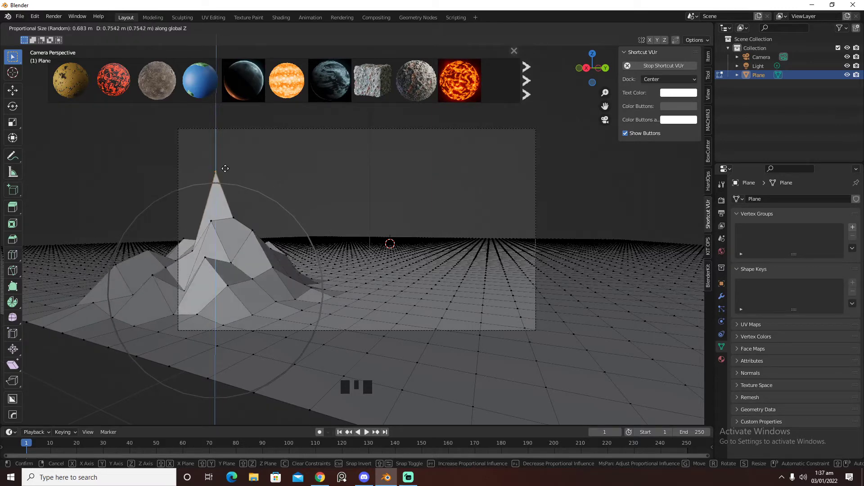
{"action": "scroll", "coordinate": [231, 189], "scroll_direction": "up", "scroll_amount": 4}
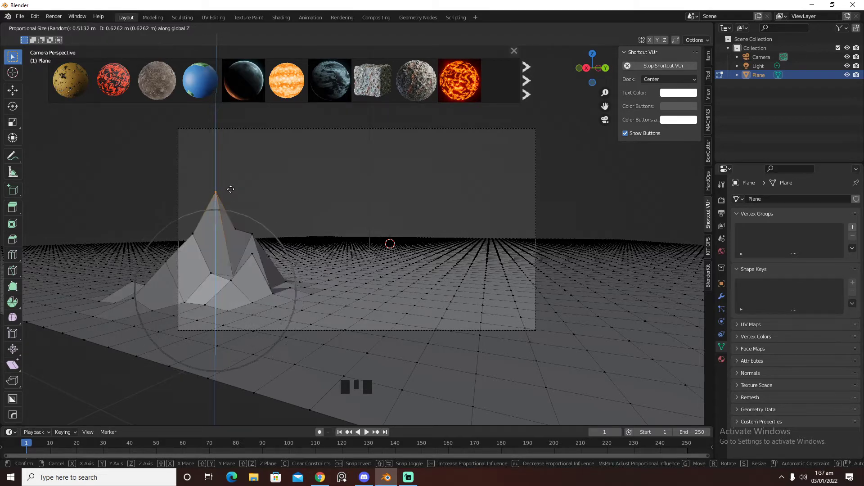
{"action": "scroll", "coordinate": [230, 189], "scroll_direction": "down", "scroll_amount": 2}
{"action": "scroll", "coordinate": [232, 169], "scroll_direction": "down", "scroll_amount": 1}
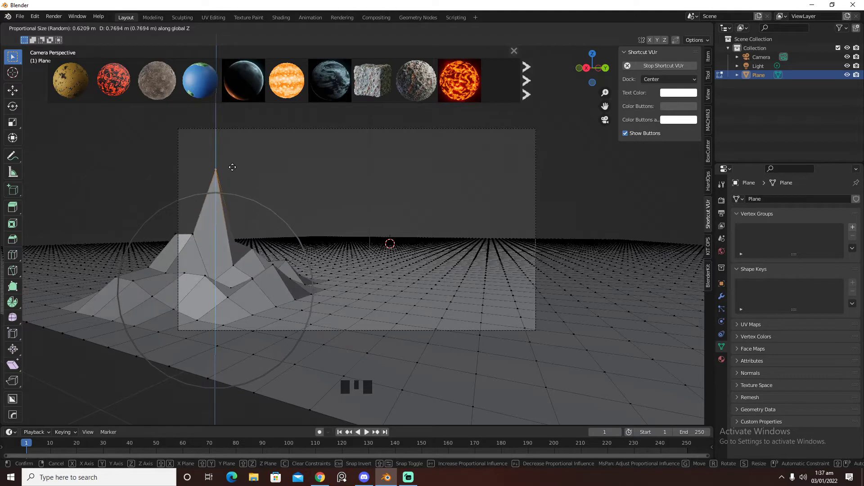
{"action": "key", "text": "Escape"}
{"action": "left_click_drag", "start_coordinate": [181, 305], "coordinate": [216, 278]}
{"action": "key", "text": "g"}
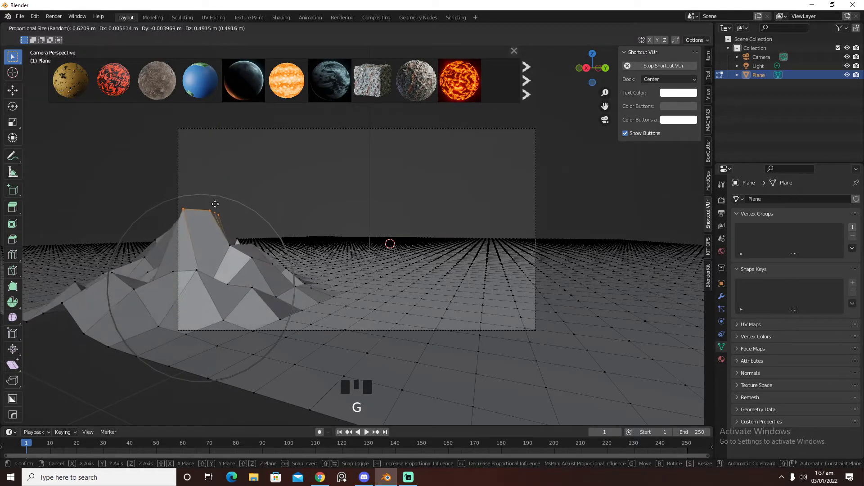
{"action": "key", "text": "Escape"}
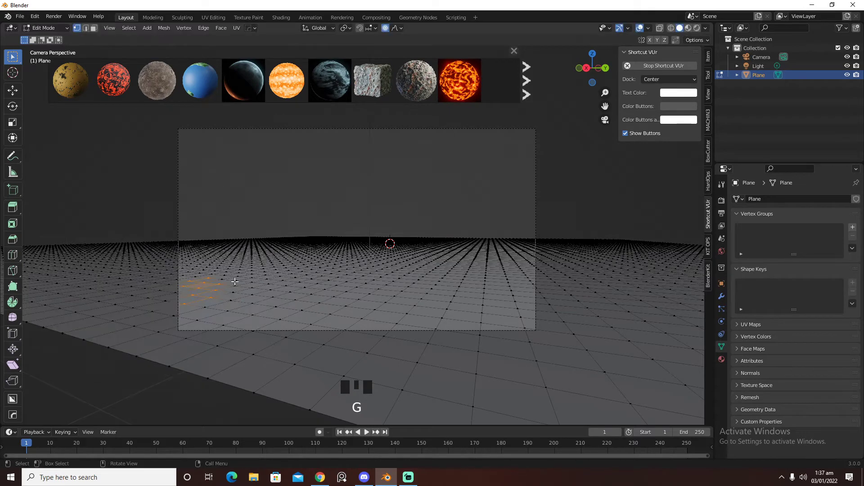
Raise a small group of vertices near the camera frame's left side about 0.81 m, using a proportional size of about 0.91 m, to form a mountain.
{"action": "left_click_drag", "start_coordinate": [234, 287], "coordinate": [253, 276]}
{"action": "key", "text": "g"}
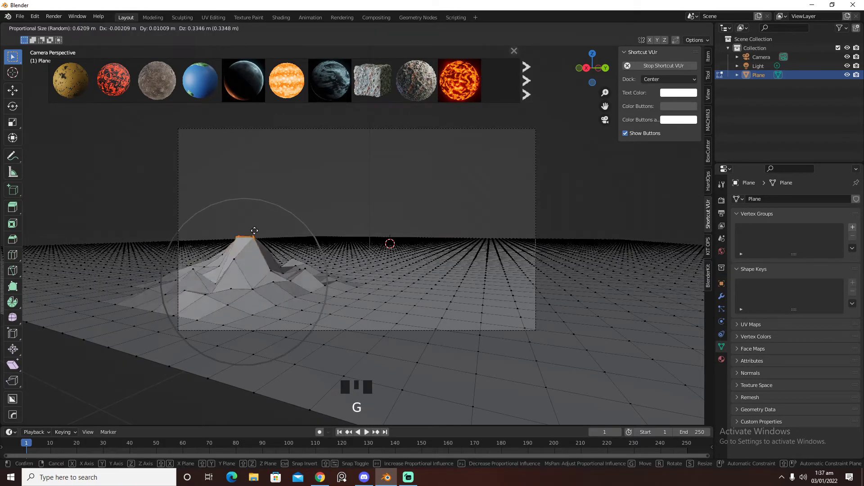
{"action": "scroll", "coordinate": [257, 188], "scroll_direction": "down", "scroll_amount": 1}
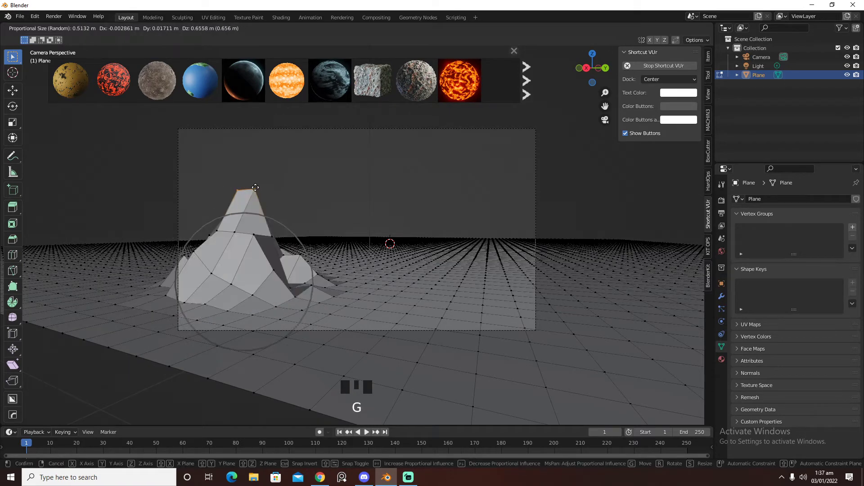
{"action": "scroll", "coordinate": [255, 186], "scroll_direction": "down", "scroll_amount": 2}
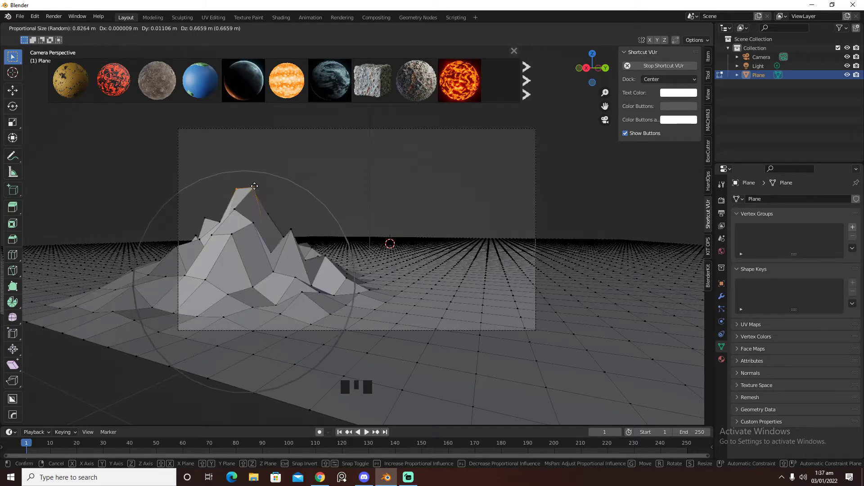
{"action": "scroll", "coordinate": [255, 187], "scroll_direction": "down", "scroll_amount": 1}
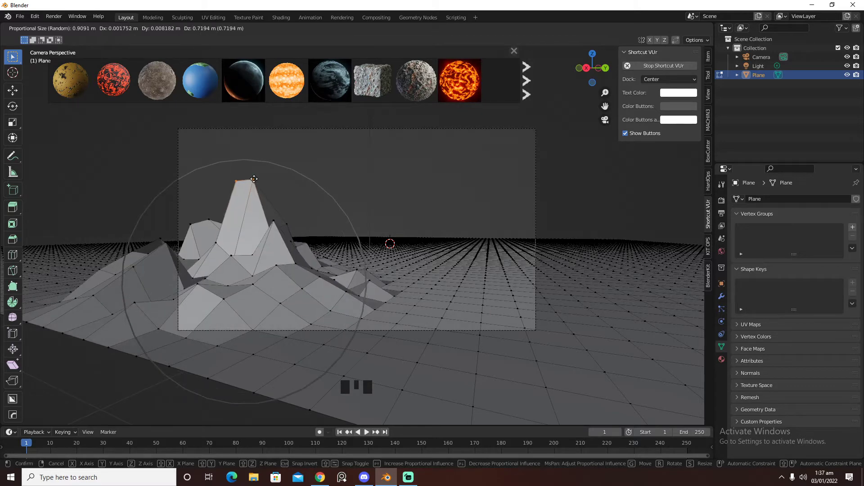
{"action": "left_click", "coordinate": [254, 167]}
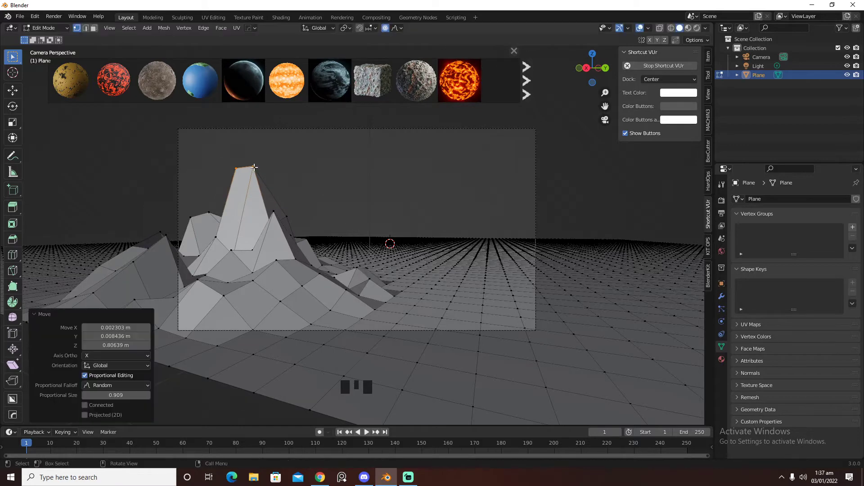
Reposition the camera around the mountain with walk navigation and add a level 3 Subdivision Surface to the plane.
{"action": "key", "text": "shift+grave"}
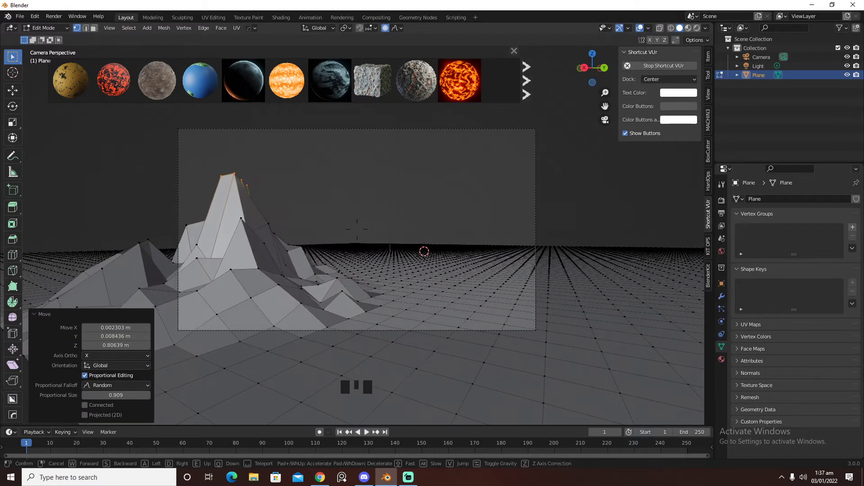
{"action": "left_click", "coordinate": [384, 296]}
{"action": "key", "text": "Tab"}
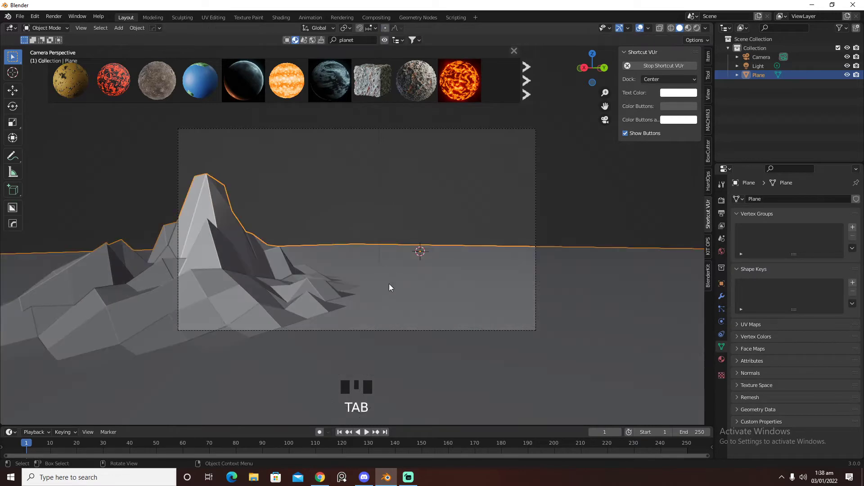
{"action": "key", "text": "ctrl+3"}
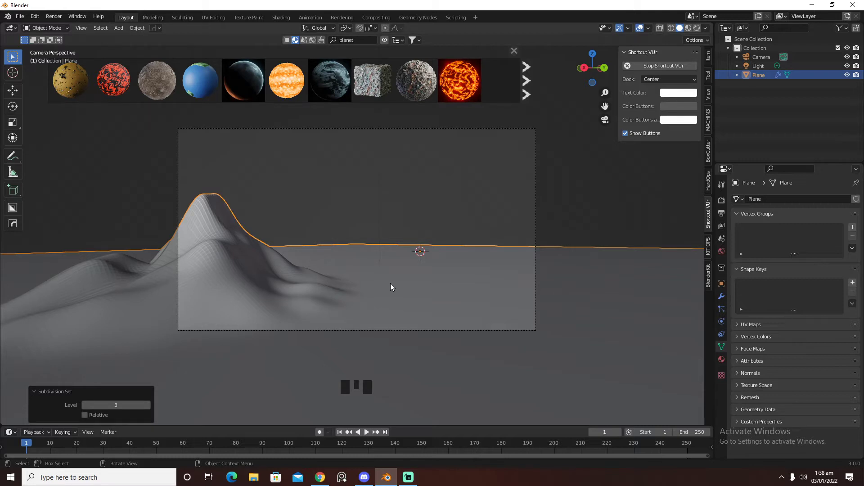
Raise the main mountain's selected peak vertices a further 0.24 m or so along Z in Edit Mode, using random proportional editing.
{"action": "key", "text": "Tab"}
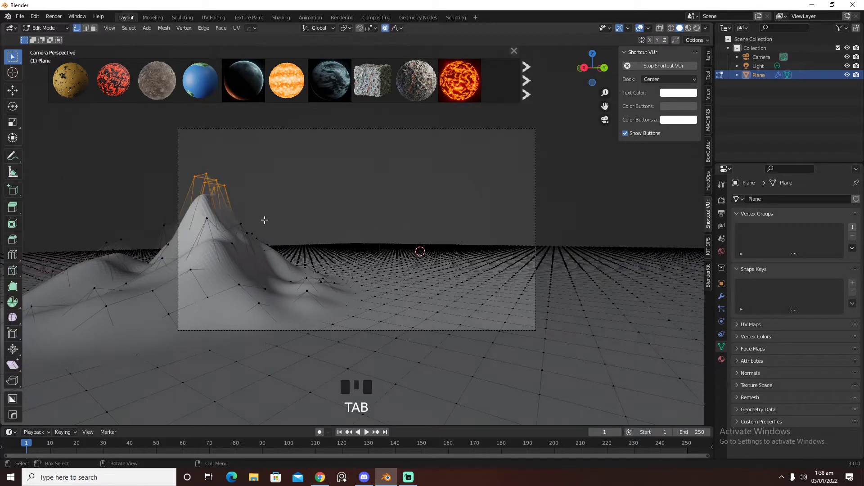
{"action": "key", "text": "g"}
{"action": "key", "text": "z"}
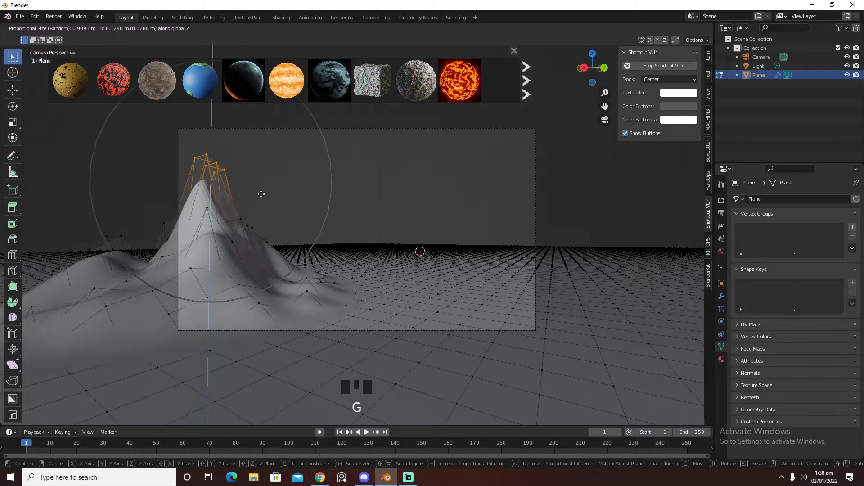
{"action": "left_click", "coordinate": [260, 185]}
Raise a vertex on the lower hill beside the main mountain about 0.24 m along Z and return to Object Mode.
{"action": "left_click", "coordinate": [130, 234]}
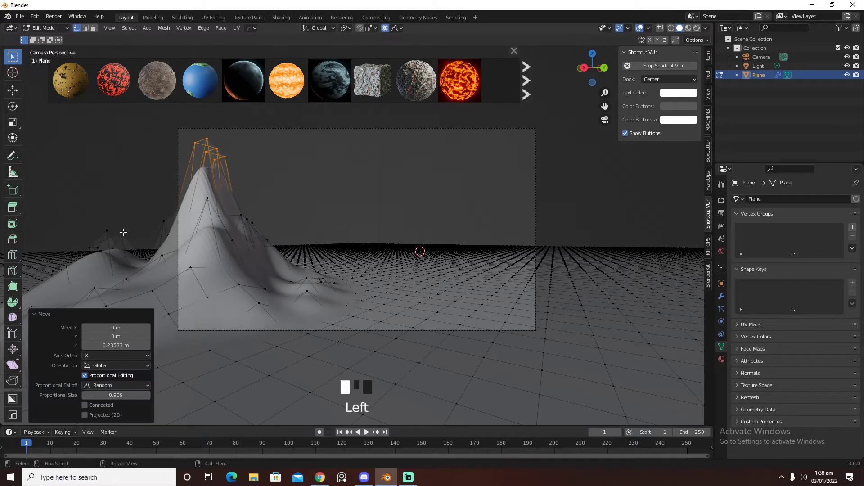
{"action": "key", "text": "g"}
{"action": "key", "text": "z"}
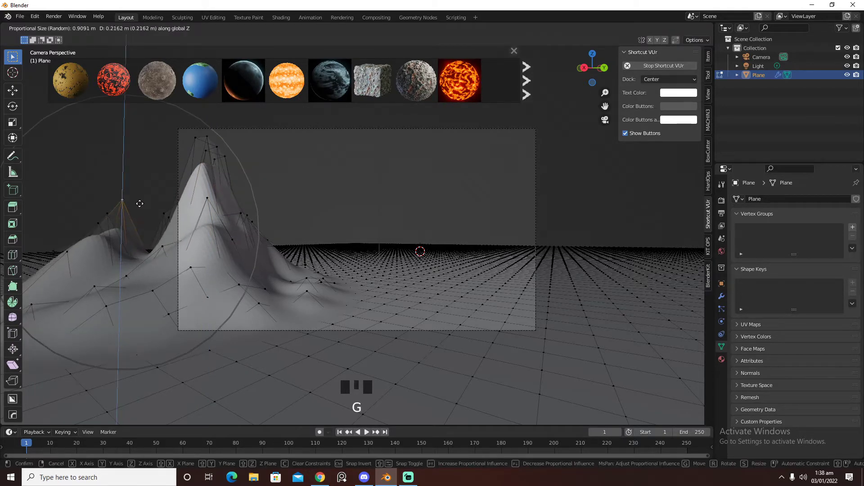
{"action": "left_click", "coordinate": [141, 202]}
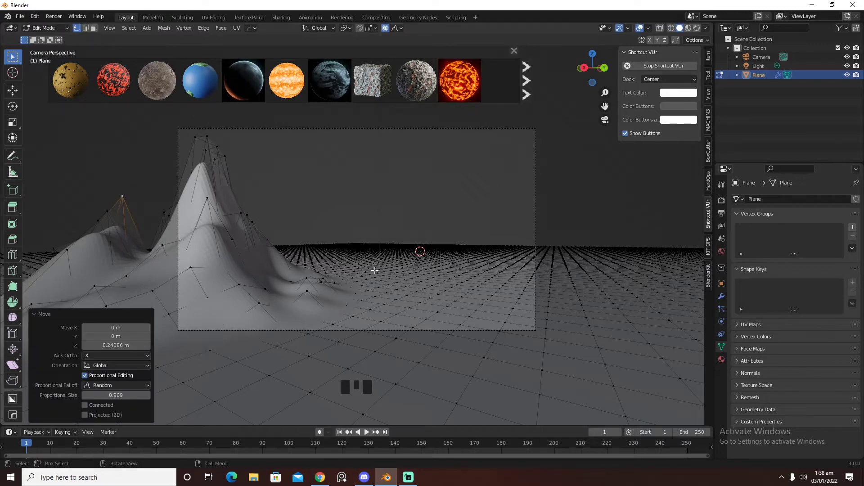
{"action": "key", "text": "Tab"}
Add a UV sphere with 100 segments and shade it smooth.
{"action": "left_click", "coordinate": [385, 229]}
{"action": "key", "text": "shift+a"}
{"action": "mouse_move", "coordinate": [383, 242]}
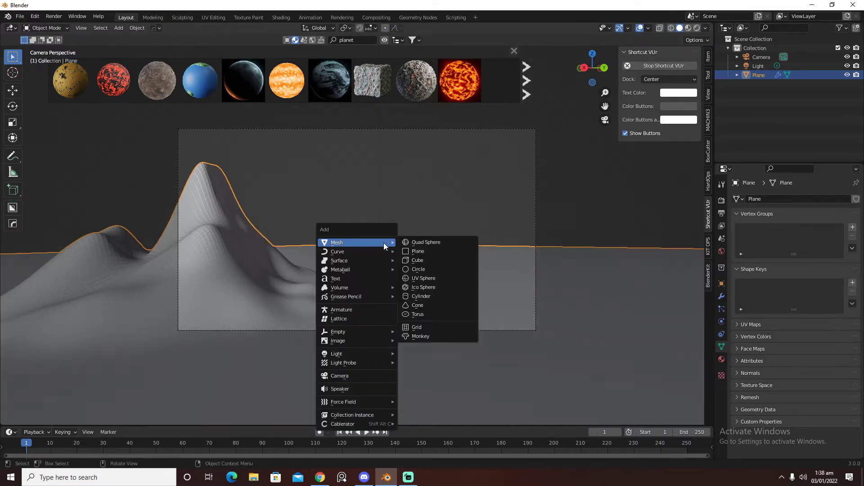
{"action": "left_click", "coordinate": [427, 278]}
{"action": "left_click", "coordinate": [126, 320]}
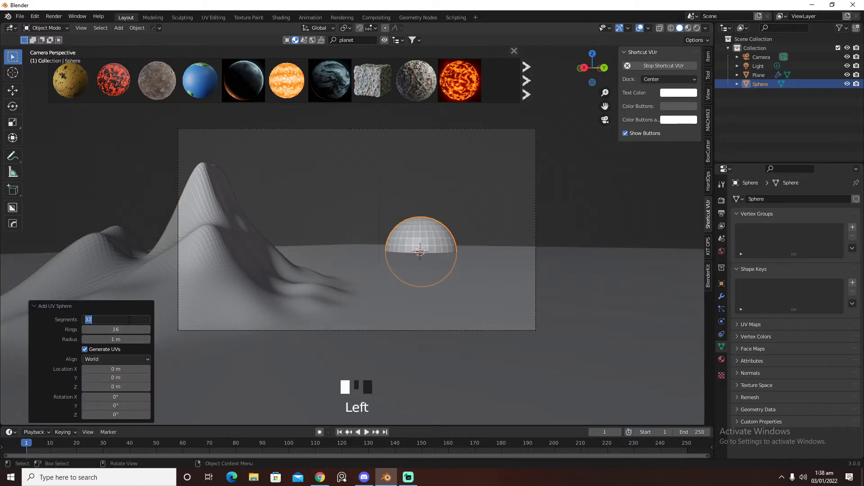
{"action": "type", "text": "100"}
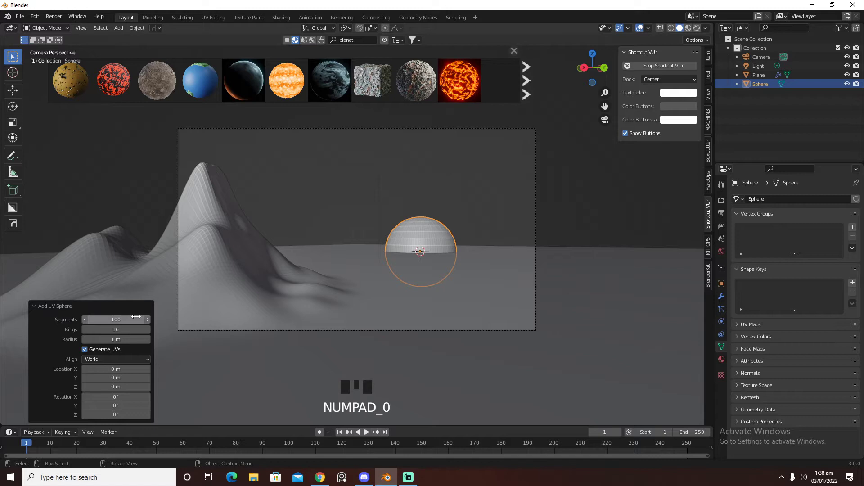
{"action": "right_click", "coordinate": [439, 228]}
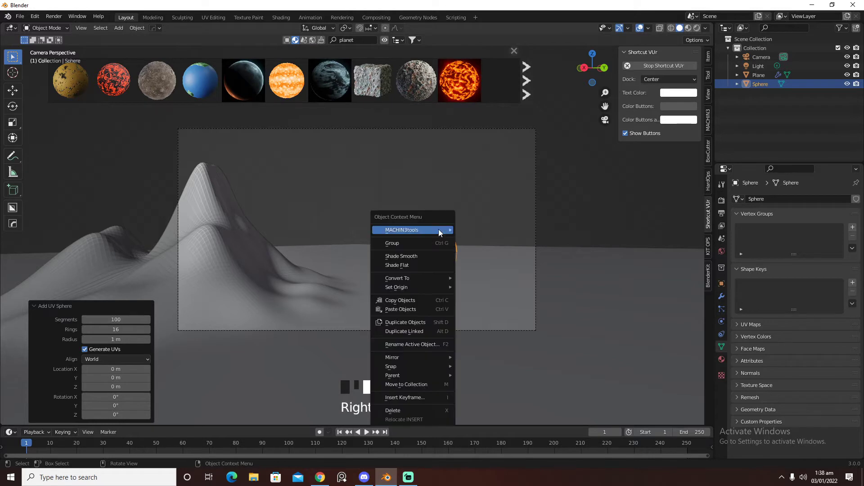
{"action": "left_click", "coordinate": [430, 255]}
Move the sphere into the sky behind the mountain, about 2.41, -3.38 and 2.19 m in X, Y and Z, and scale it up about 3.69 times.
{"action": "key", "text": "g"}
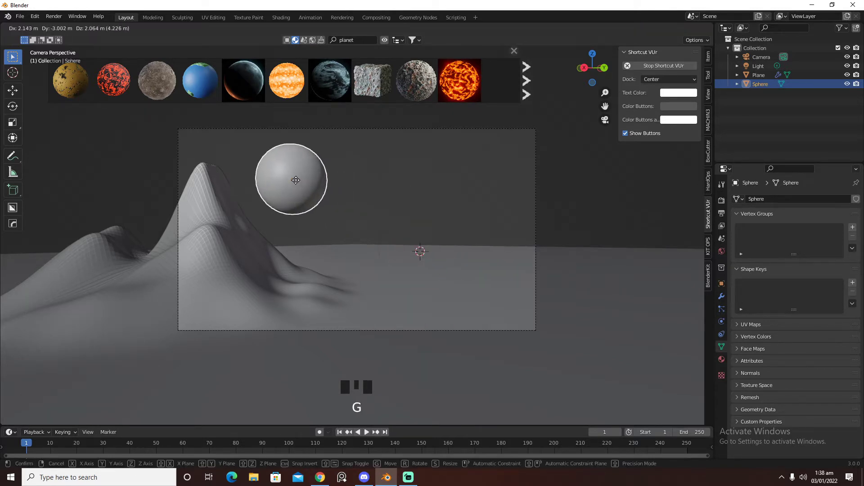
{"action": "left_click", "coordinate": [285, 177]}
{"action": "middle_click_drag", "start_coordinate": [285, 177], "coordinate": [407, 332]}
{"action": "scroll", "coordinate": [369, 222], "scroll_direction": "up", "scroll_amount": 2}
{"action": "scroll", "coordinate": [369, 223], "scroll_direction": "down", "scroll_amount": 1}
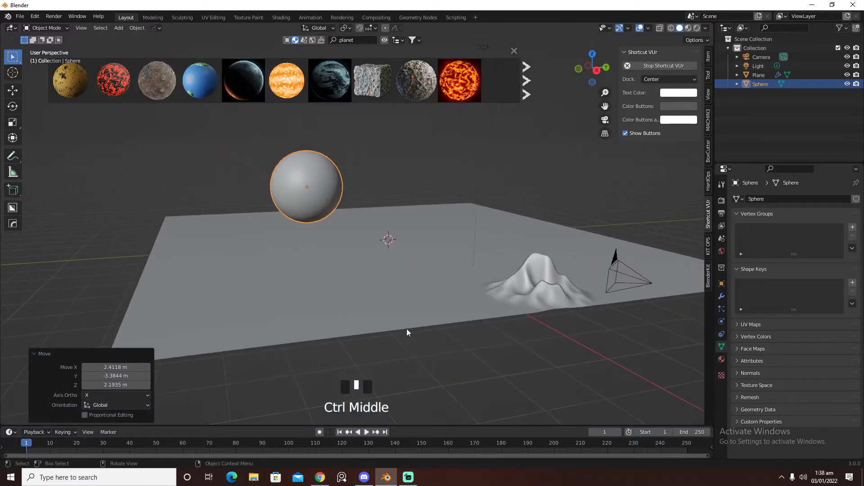
{"action": "key", "text": "s"}
{"action": "left_click", "coordinate": [171, 217]}
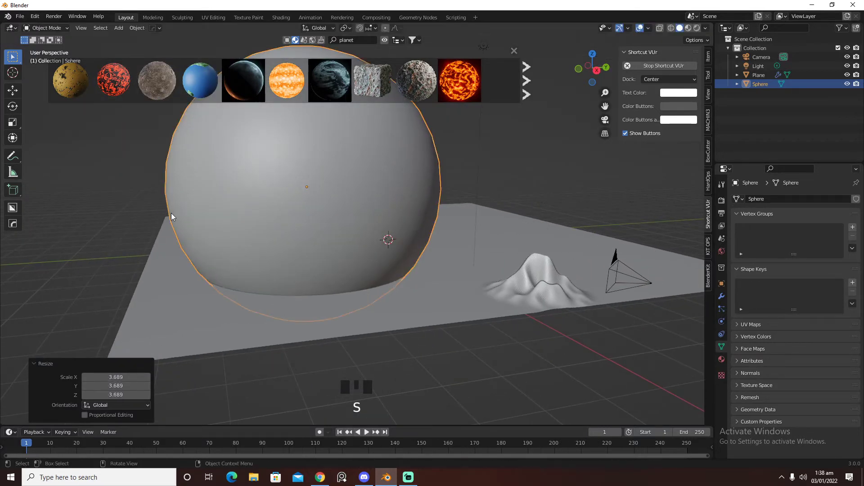
Reframe the scene camera with walk navigation so the mountain and large sphere sit toward the frame's left side.
{"action": "key", "text": "KP_0"}
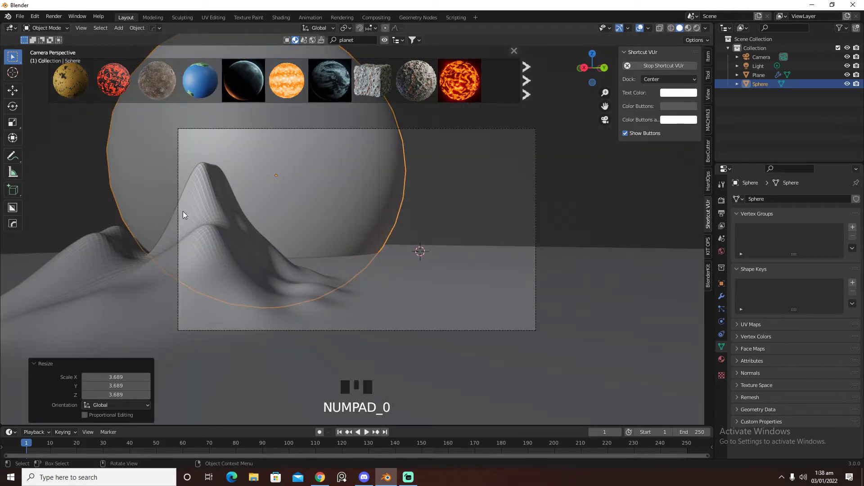
{"action": "key", "text": "shift+grave"}
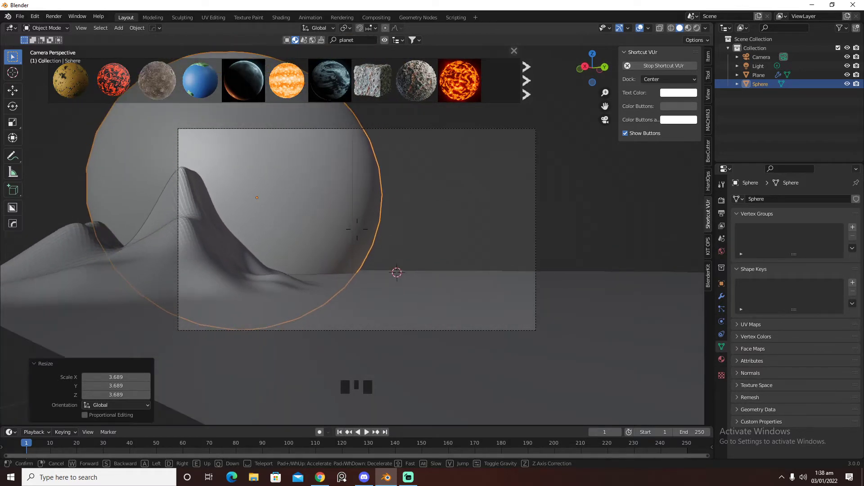
{"action": "left_click", "coordinate": [357, 229]}
Move the large sphere farther from the camera, about -0.48 m in X and -2.33 m in Y, and scale it up about 1.1 times.
{"action": "middle_click_drag", "start_coordinate": [319, 244], "coordinate": [468, 364]}
{"action": "scroll", "coordinate": [368, 256], "scroll_direction": "down", "scroll_amount": 3}
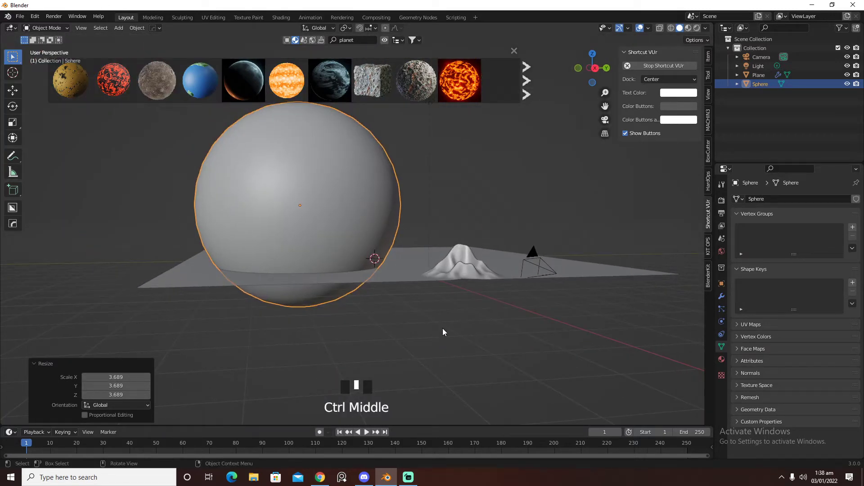
{"action": "key", "text": "grave"}
{"action": "key", "text": "g"}
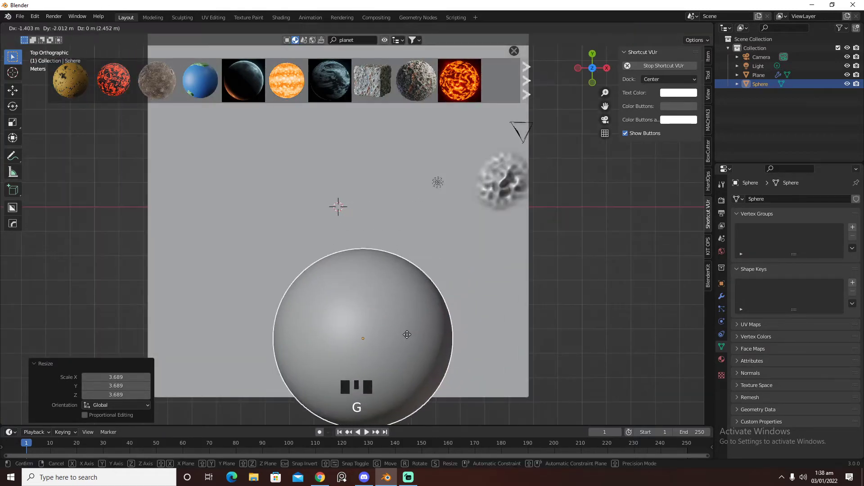
{"action": "left_click", "coordinate": [429, 325]}
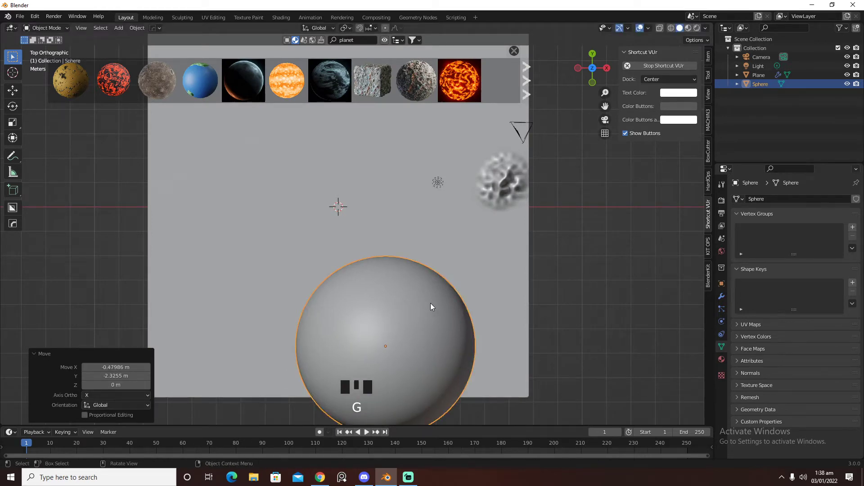
{"action": "key", "text": "KP_0"}
{"action": "key", "text": "s"}
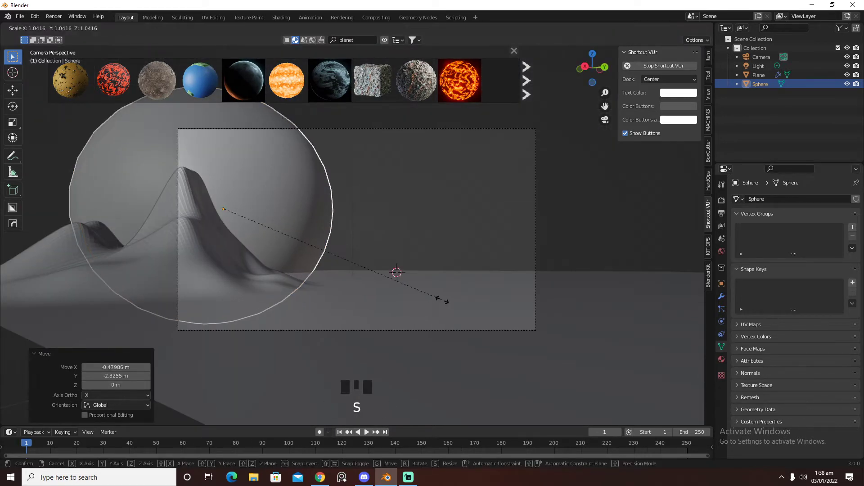
{"action": "left_click", "coordinate": [458, 297]}
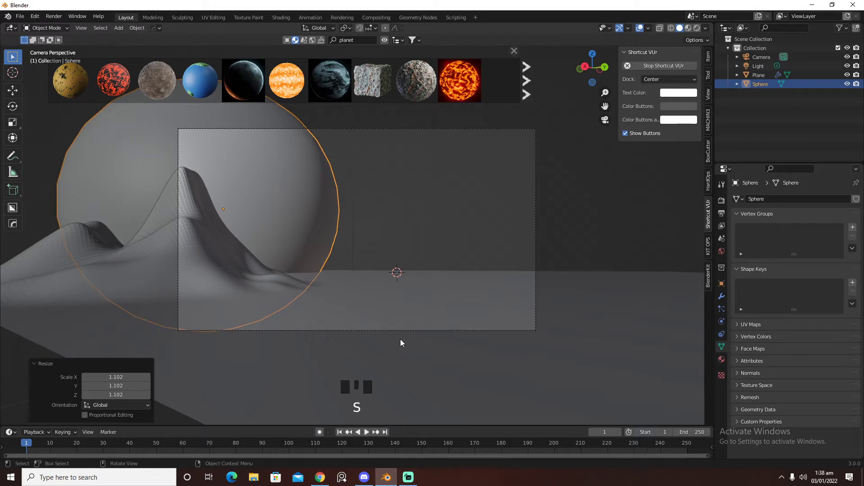
Duplicate the large sphere, scale the copy down to about a quarter, and place it as a moon high in the frame's middle.
{"action": "key", "text": "shift+d"}
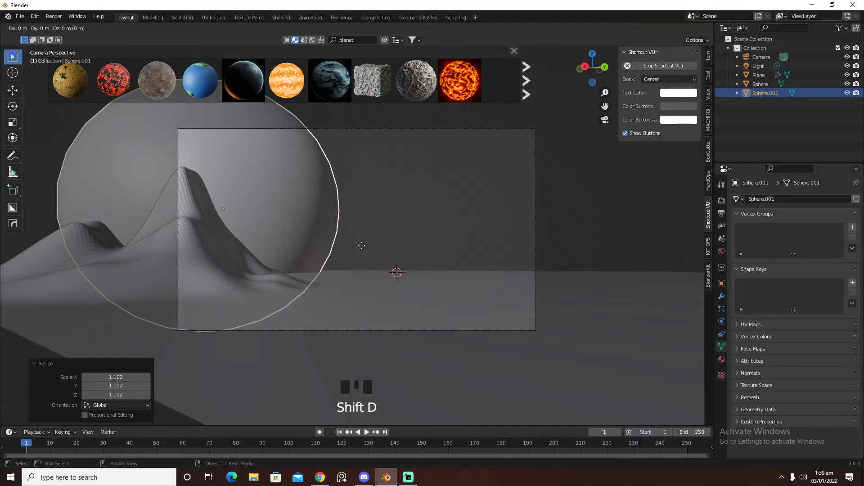
{"action": "left_click", "coordinate": [563, 219]}
{"action": "key", "text": "s"}
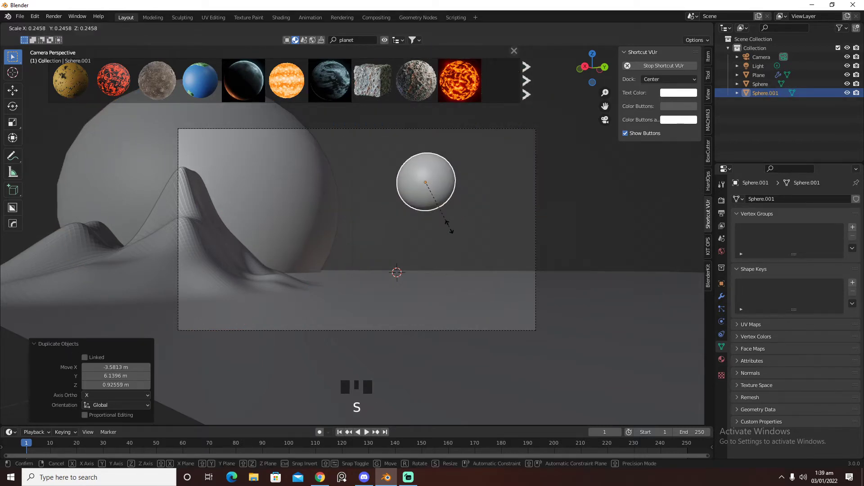
{"action": "left_click", "coordinate": [450, 230]}
{"action": "key", "text": "g"}
{"action": "left_click", "coordinate": [409, 211]}
{"action": "middle_click_drag", "start_coordinate": [409, 211], "coordinate": [399, 260]}
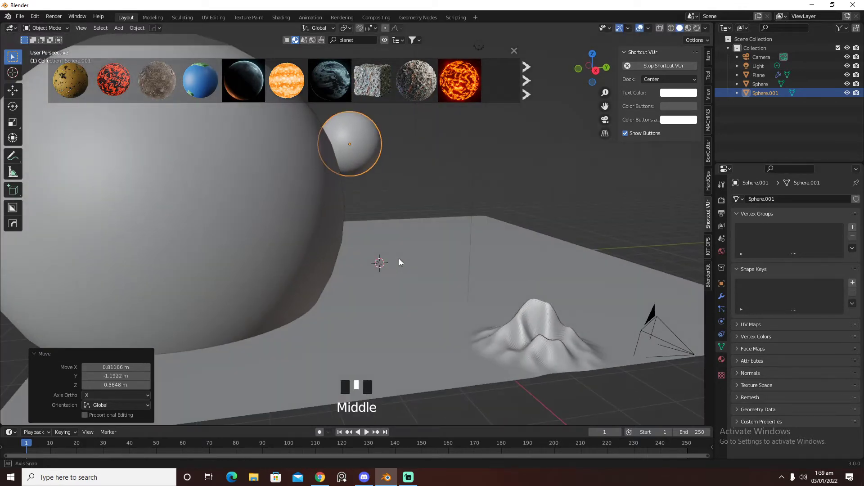
{"action": "key", "text": "KP_0"}
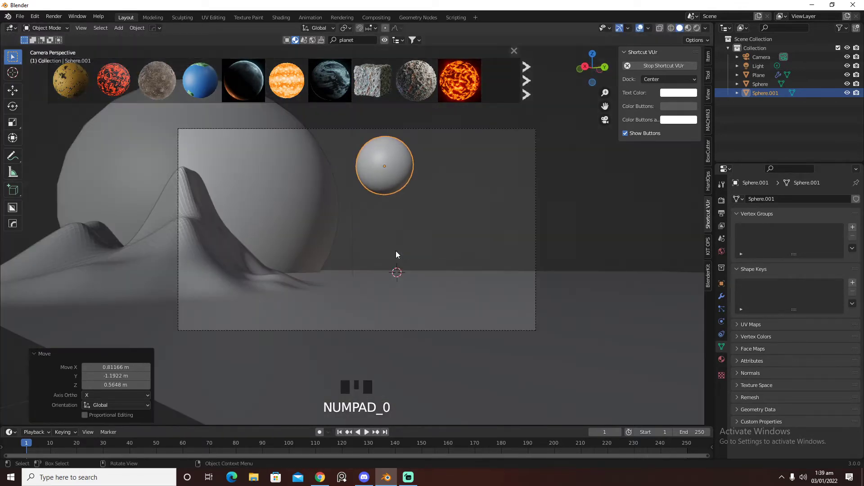
Raise a small group of plane vertices below the small sphere about 0.48 m along Z with random proportional editing to form a central hill.
{"action": "left_click", "coordinate": [393, 294]}
{"action": "key", "text": "Tab"}
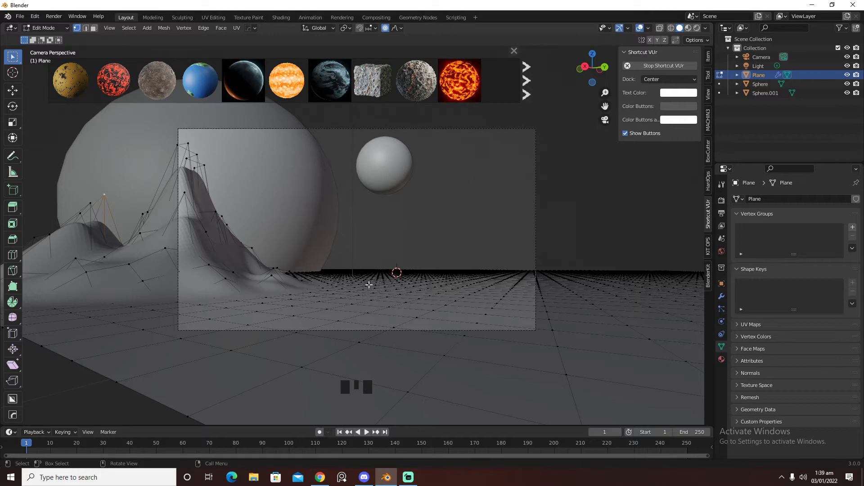
{"action": "left_click_drag", "start_coordinate": [371, 288], "coordinate": [386, 280]}
{"action": "key", "text": "g"}
{"action": "key", "text": "z"}
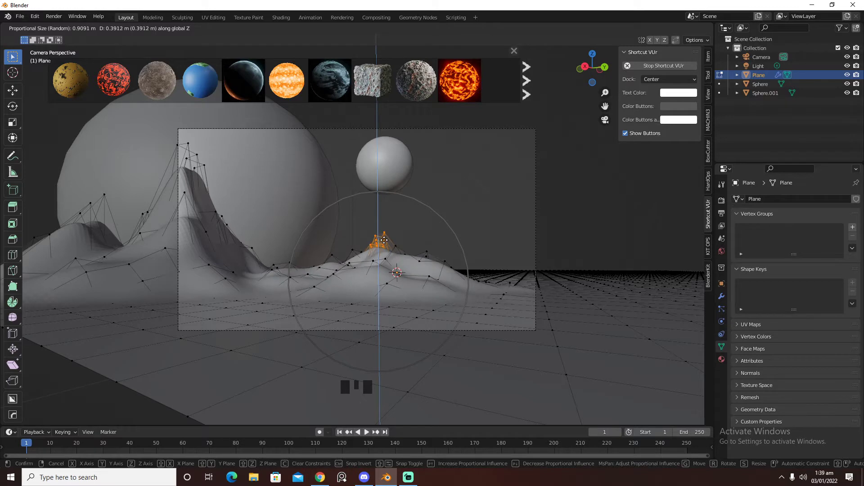
{"action": "left_click", "coordinate": [383, 231]}
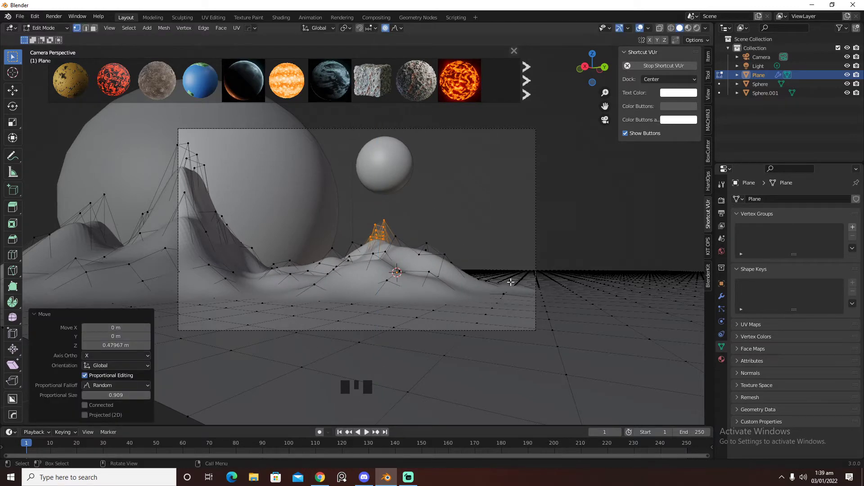
{"action": "left_click_drag", "start_coordinate": [500, 279], "coordinate": [512, 274]}
{"action": "key", "text": "g"}
{"action": "key", "text": "z"}
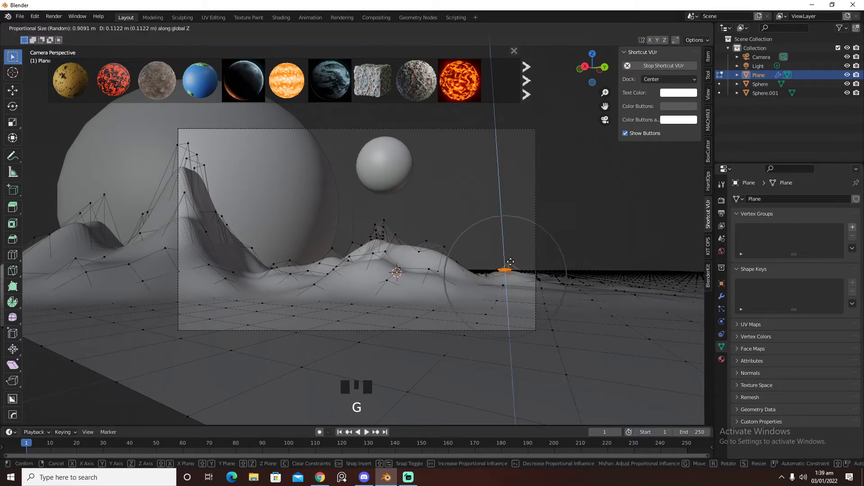
{"action": "right_click", "coordinate": [511, 262]}
Raise a distant plane vertex near the camera frame's right edge about 1.08 m along Z to form a background peak.
{"action": "left_click", "coordinate": [516, 271]}
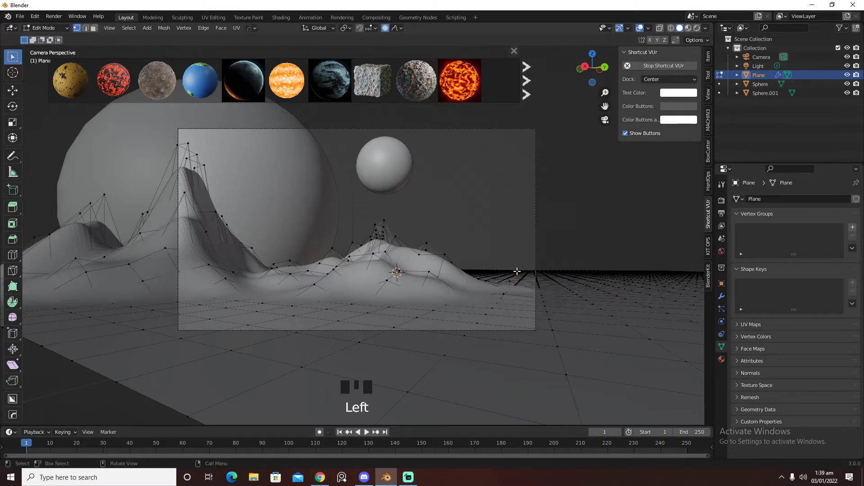
{"action": "key", "text": "g"}
{"action": "key", "text": "z"}
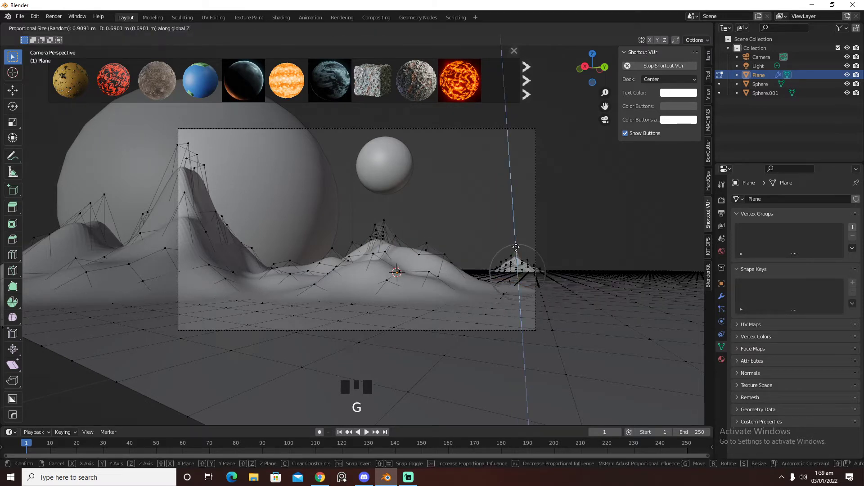
{"action": "left_click", "coordinate": [515, 237]}
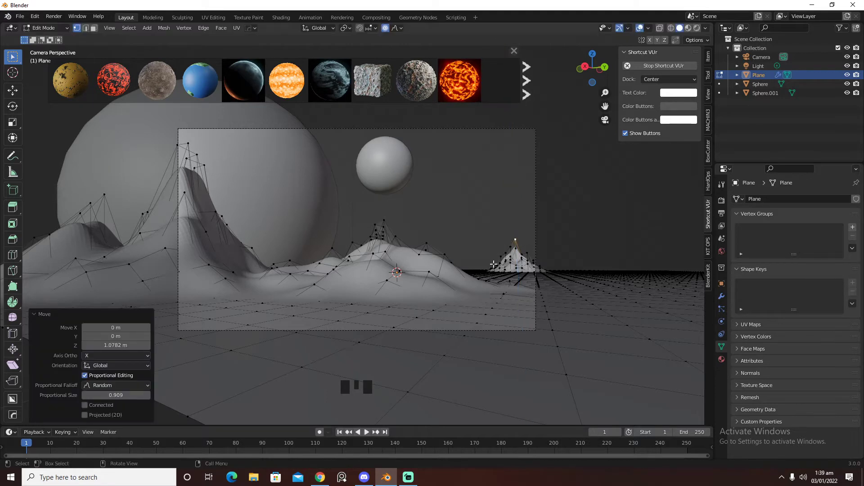
Raise a second distant vertex between the central hill and background peak about 1.05 m along Z, and return to Object Mode.
{"action": "left_click", "coordinate": [477, 272]}
{"action": "key", "text": "g"}
{"action": "key", "text": "z"}
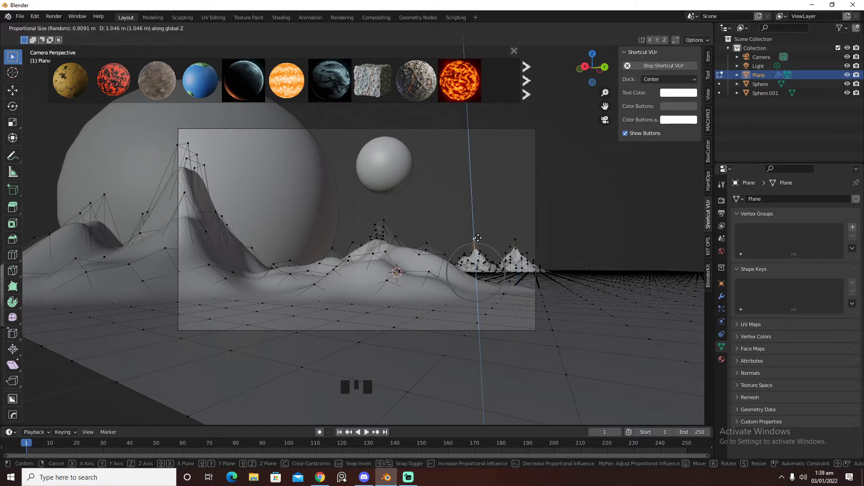
{"action": "left_click", "coordinate": [477, 238]}
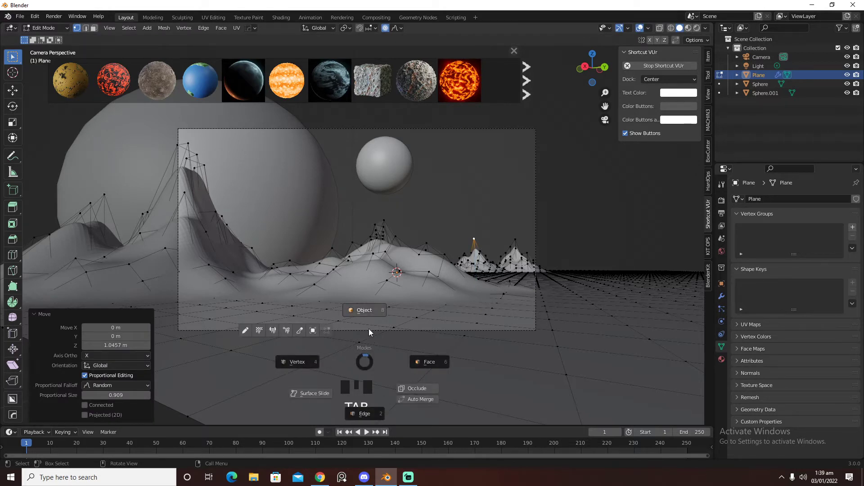
{"action": "left_click", "coordinate": [369, 331]}
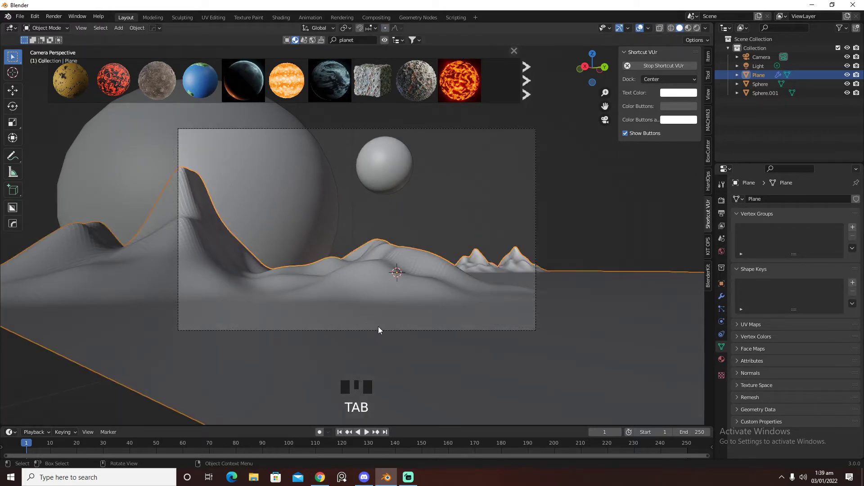
Check the BlenderKit Online Asset Library add-on in the preferences and close them.
{"action": "left_click", "coordinate": [35, 16]}
{"action": "left_click", "coordinate": [69, 145]}
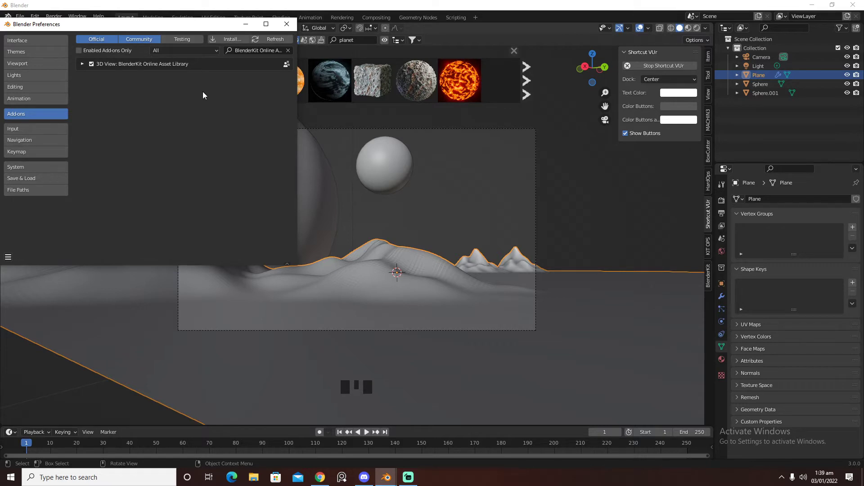
{"action": "left_click", "coordinate": [287, 24]}
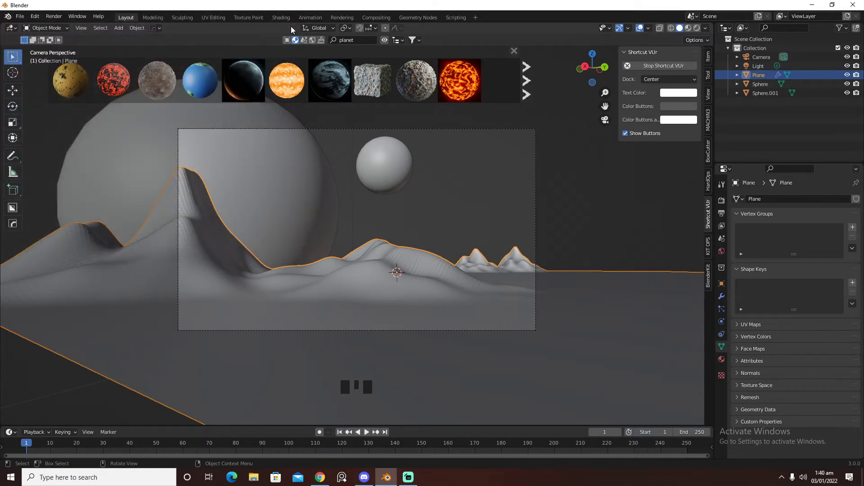
Switch the viewport to rendered shading, and apply the BlenderKit material Moon land to the plane using the search term "land".
{"action": "left_click", "coordinate": [698, 28]}
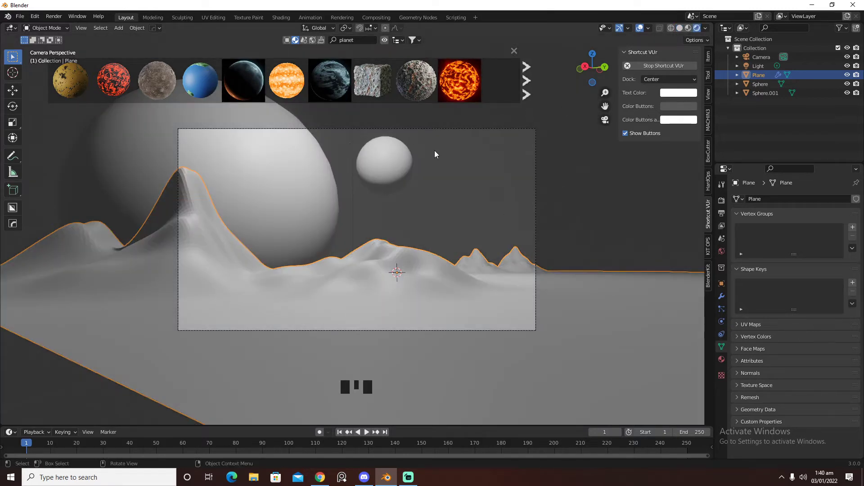
{"action": "left_click", "coordinate": [264, 186]}
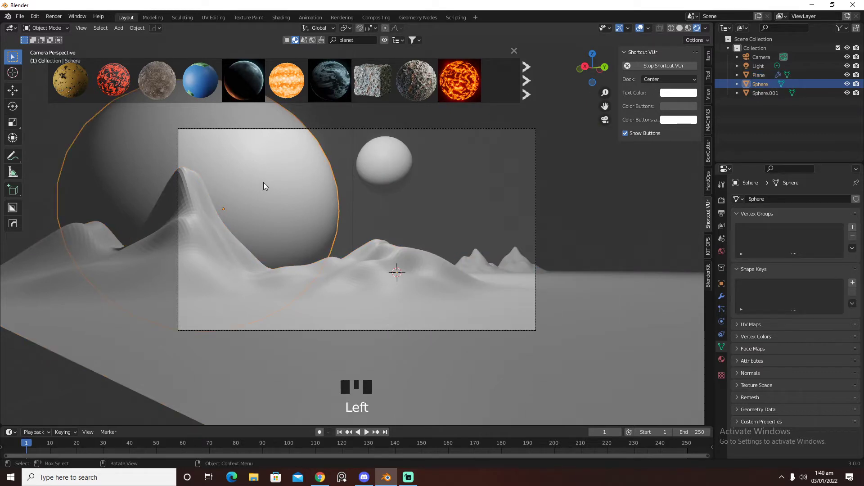
{"action": "left_click", "coordinate": [558, 331]}
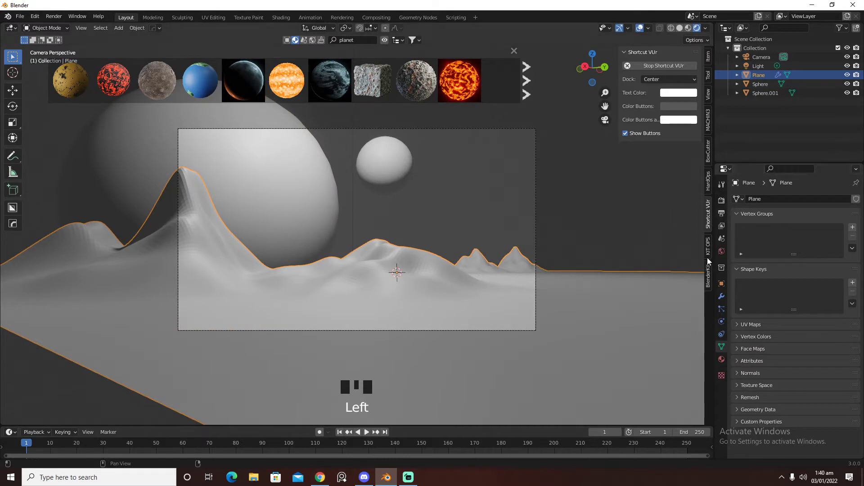
{"action": "left_click", "coordinate": [708, 275]}
{"action": "left_click", "coordinate": [652, 178]}
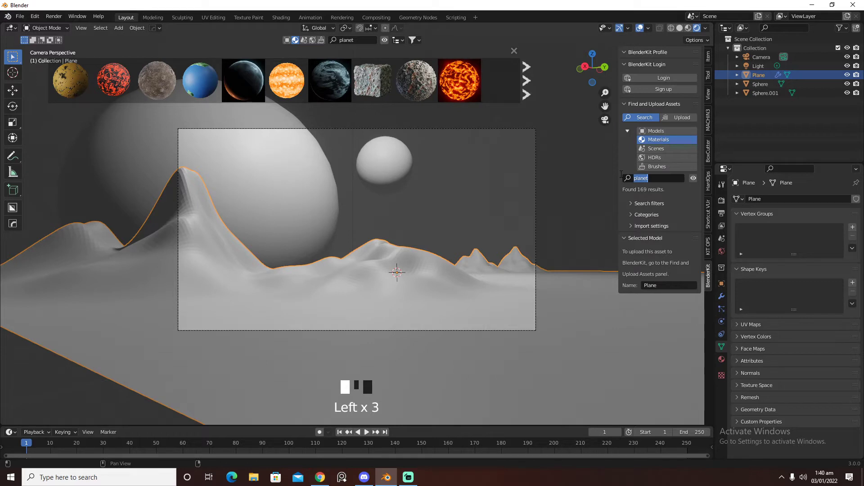
{"action": "type", "text": "land"}
{"action": "key", "text": "Return"}
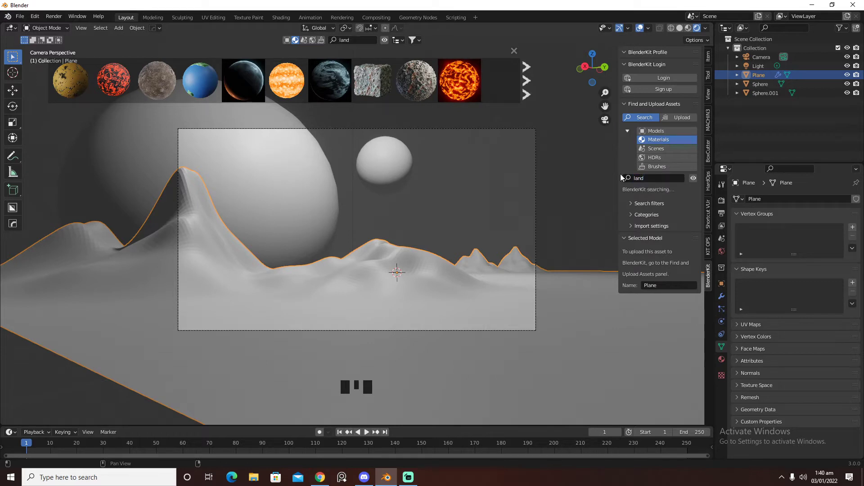
{"action": "mouse_move", "coordinate": [207, 89]}
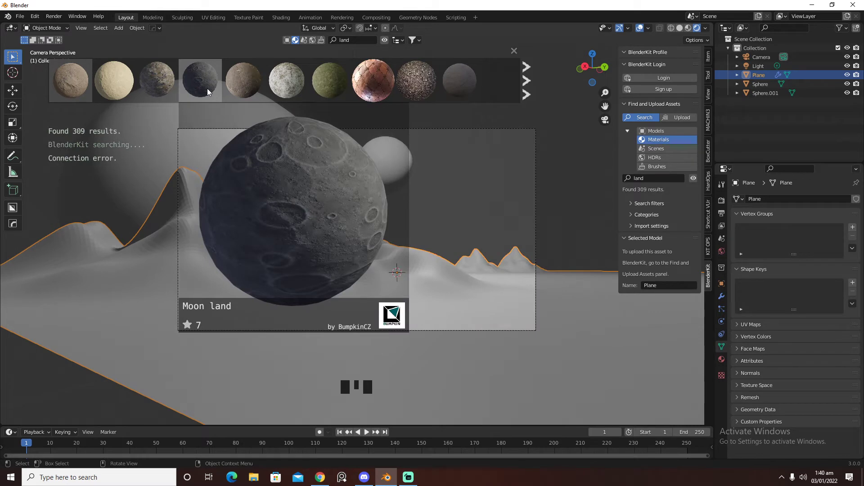
{"action": "mouse_move", "coordinate": [207, 88]}
{"action": "left_mouse_down"}
{"action": "mouse_move", "coordinate": [222, 104]}
{"action": "mouse_move", "coordinate": [207, 88]}
{"action": "left_mouse_up"}
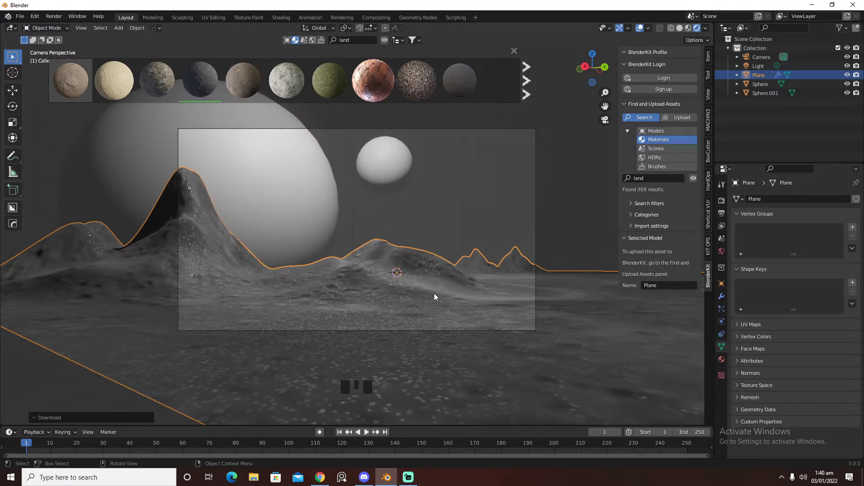
Search BlenderKit materials for "planet" and try Planetary Clouds on the large sphere, replacing it with Lava rock v2.
{"action": "left_click", "coordinate": [300, 205]}
{"action": "left_click", "coordinate": [655, 180]}
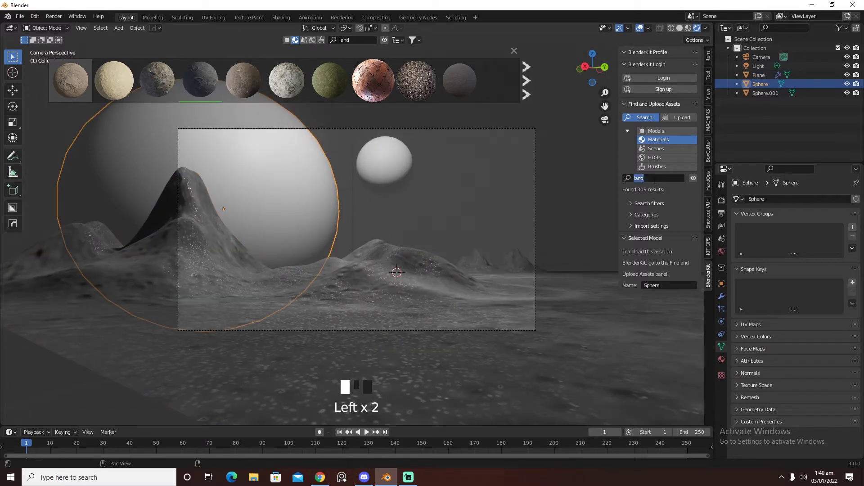
{"action": "type", "text": "planet"}
{"action": "key", "text": "Return"}
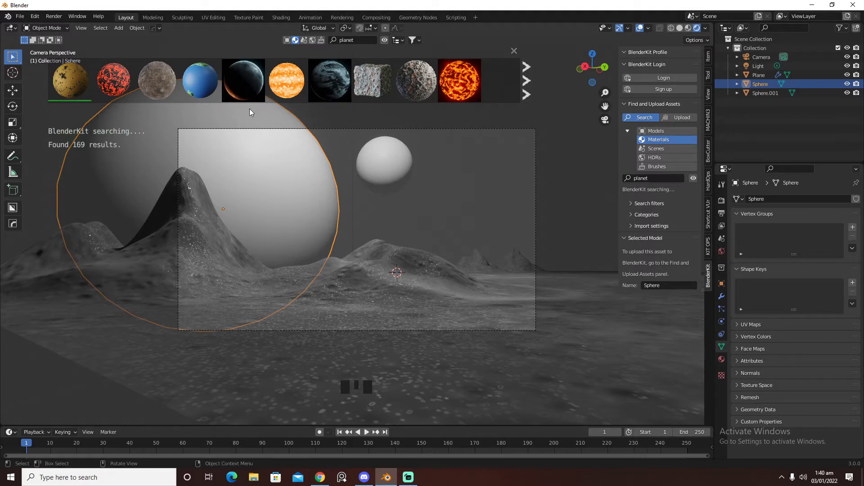
{"action": "mouse_move", "coordinate": [322, 85]}
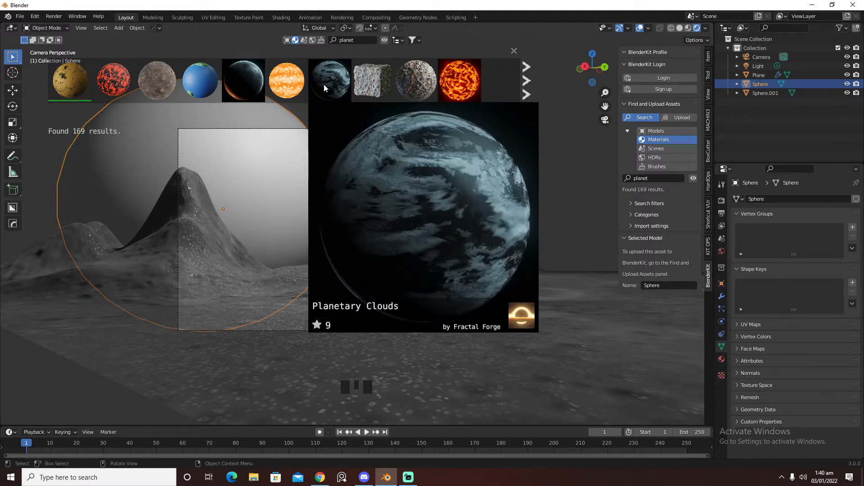
{"action": "left_click", "coordinate": [326, 91]}
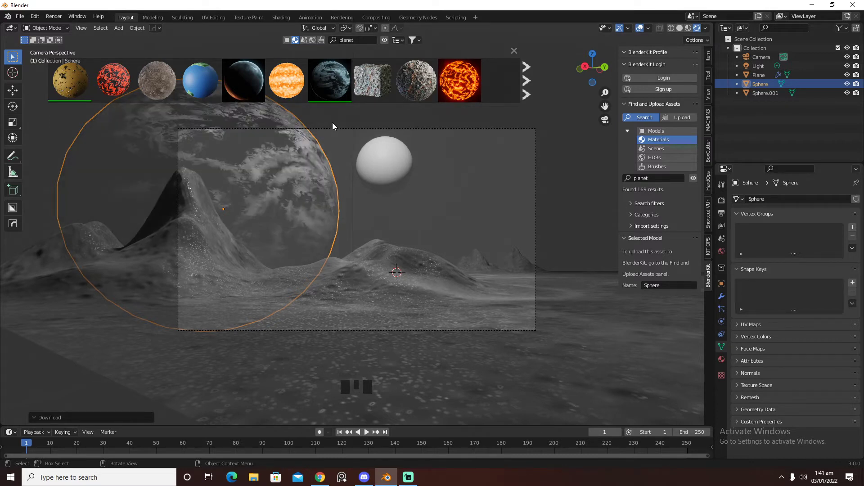
{"action": "mouse_move", "coordinate": [253, 85]}
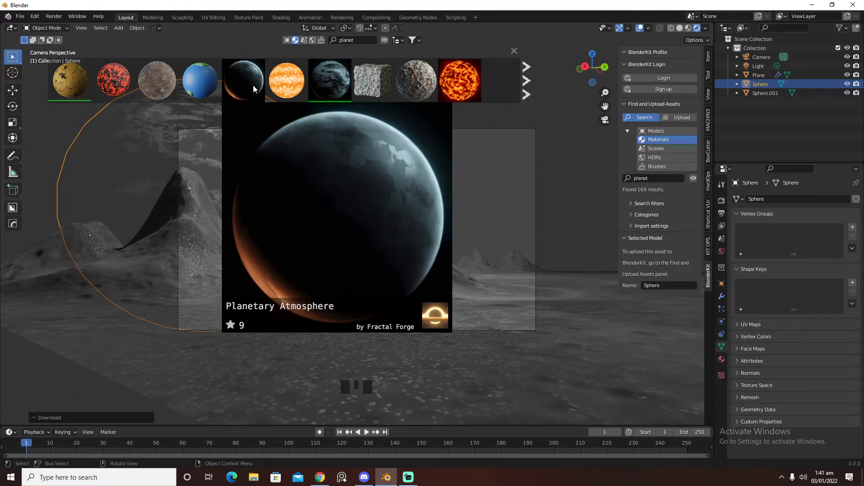
{"action": "left_click", "coordinate": [459, 83]}
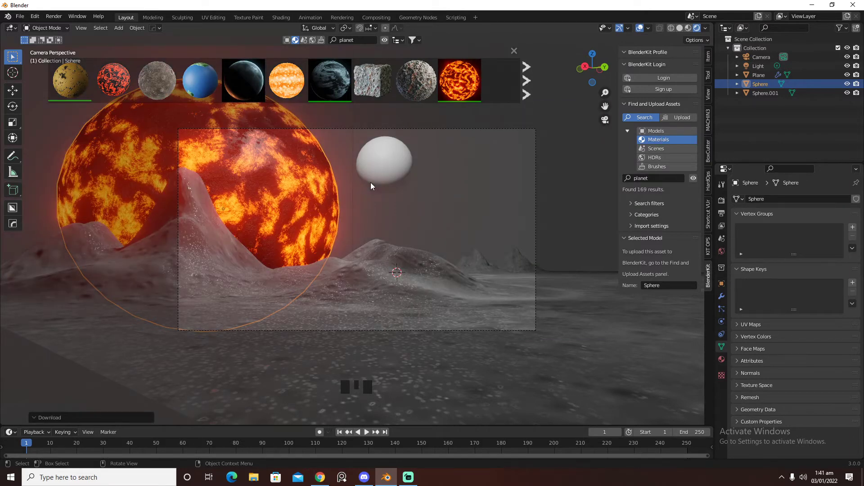
Set the world background color to black and delete the scene's existing light.
{"action": "left_click", "coordinate": [722, 251]}
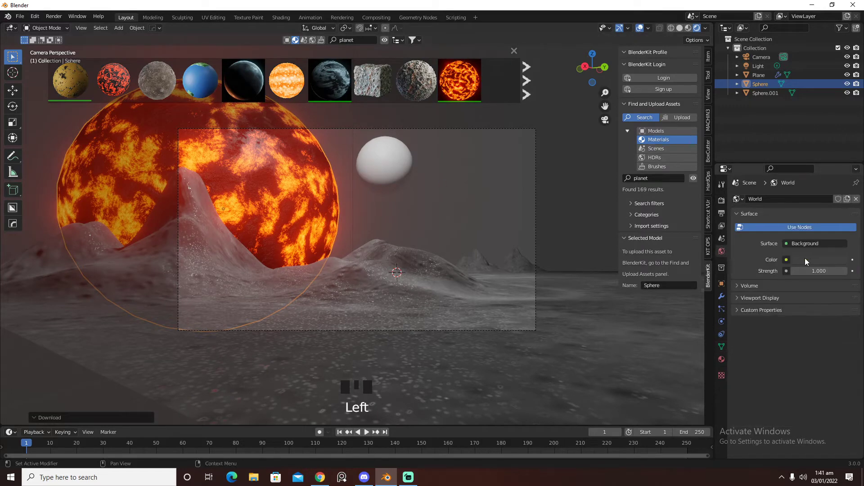
{"action": "left_click", "coordinate": [805, 260]}
{"action": "left_click_drag", "start_coordinate": [839, 132], "coordinate": [840, 195]}
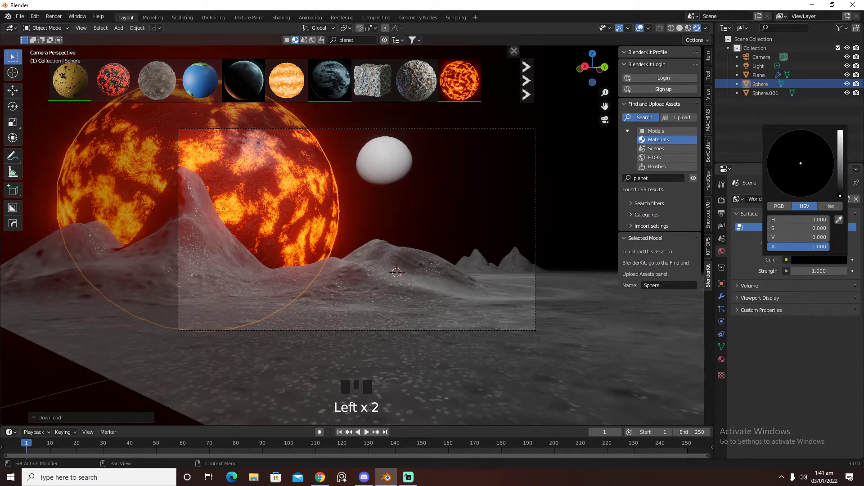
{"action": "left_click", "coordinate": [755, 66]}
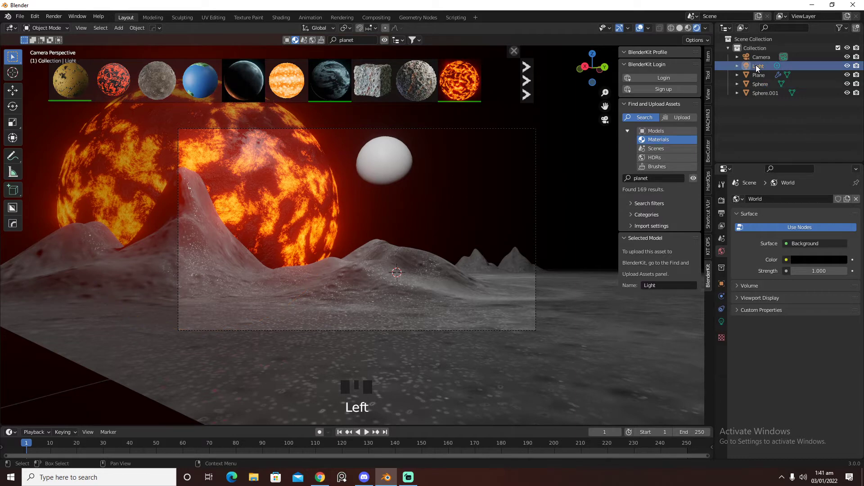
{"action": "key", "text": "x"}
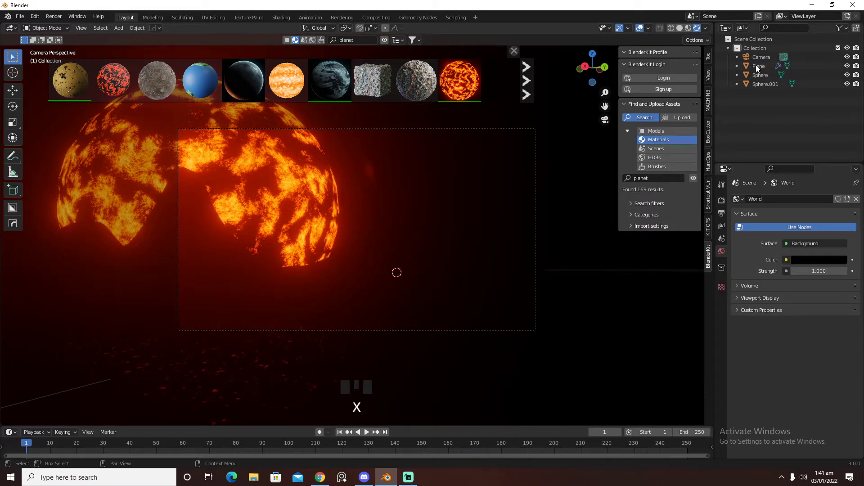
Browse the planet materials for the small sphere and apply Procedural Planet to it.
{"action": "left_click", "coordinate": [374, 174]}
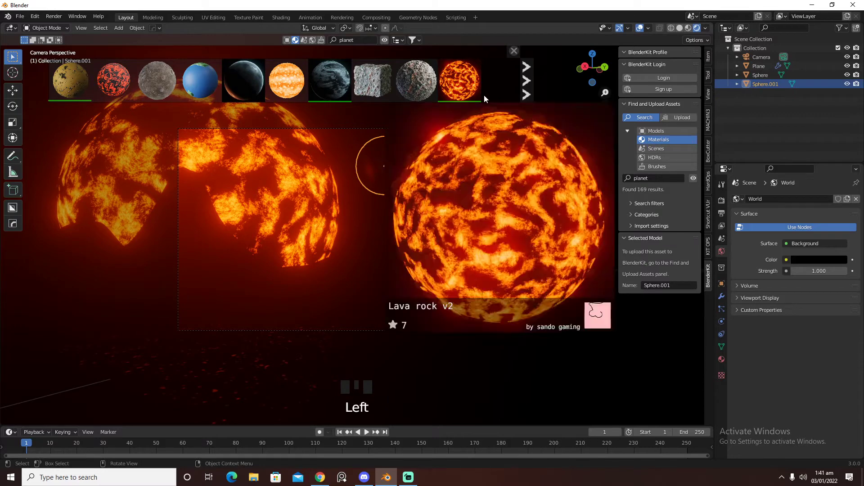
{"action": "left_click", "coordinate": [527, 82]}
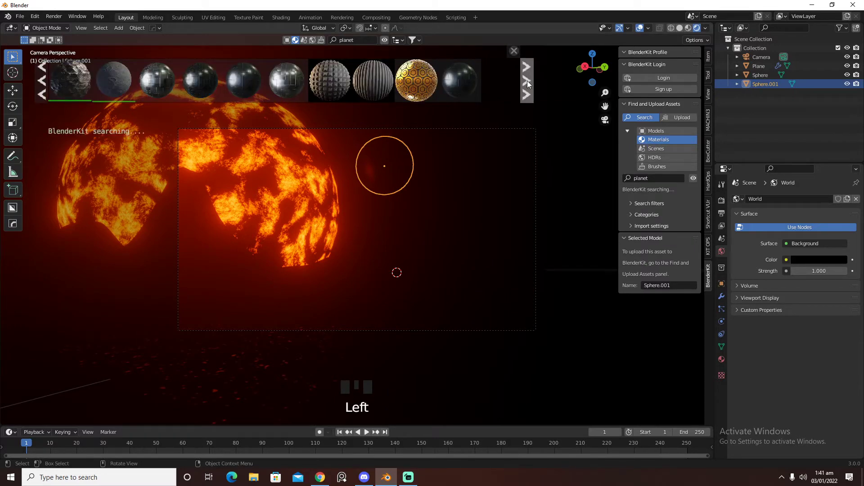
{"action": "left_click", "coordinate": [527, 82]}
{"action": "mouse_move", "coordinate": [423, 81]}
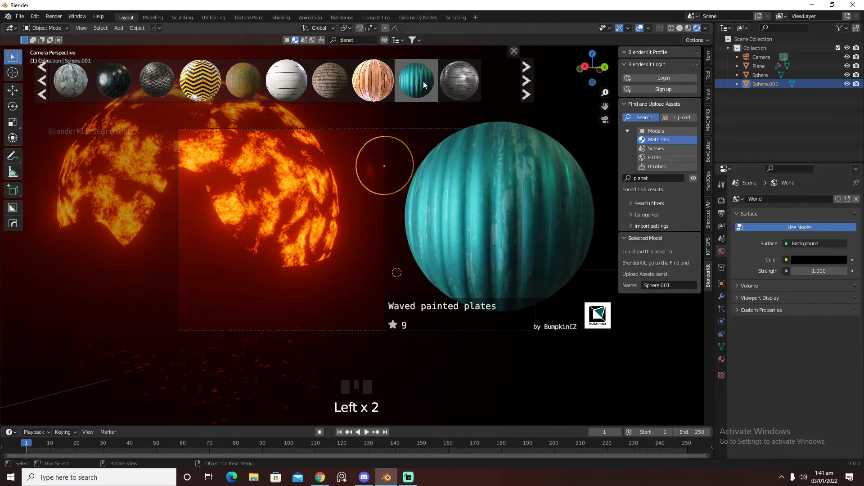
{"action": "left_click", "coordinate": [41, 84]}
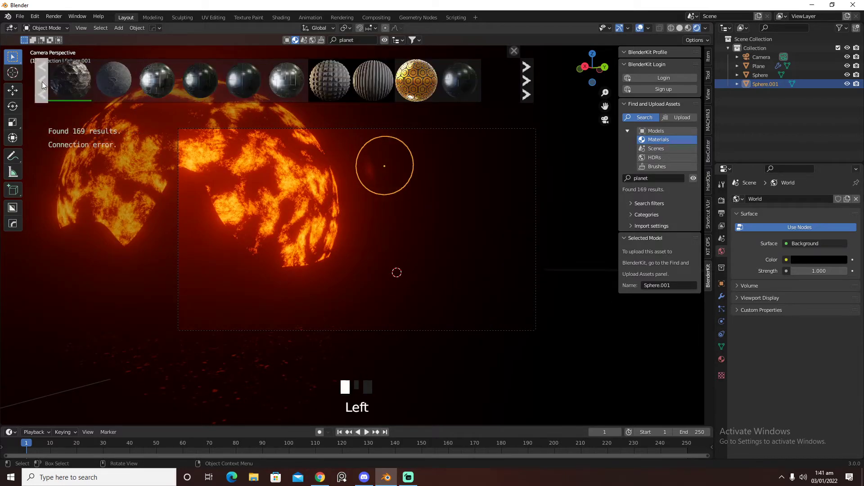
{"action": "left_click", "coordinate": [41, 84]}
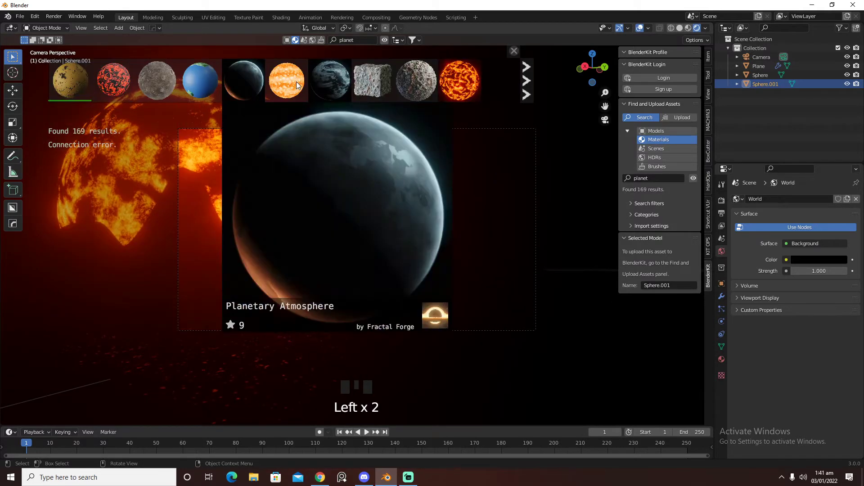
{"action": "mouse_move", "coordinate": [325, 85]}
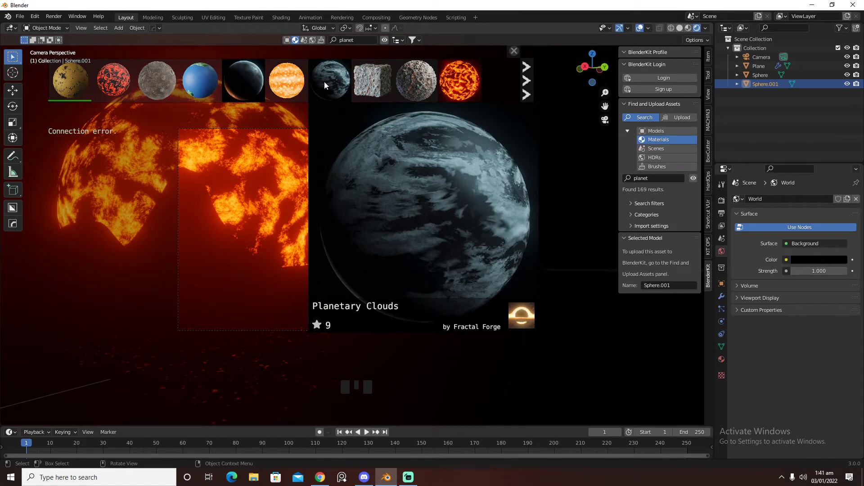
{"action": "mouse_move", "coordinate": [212, 84]}
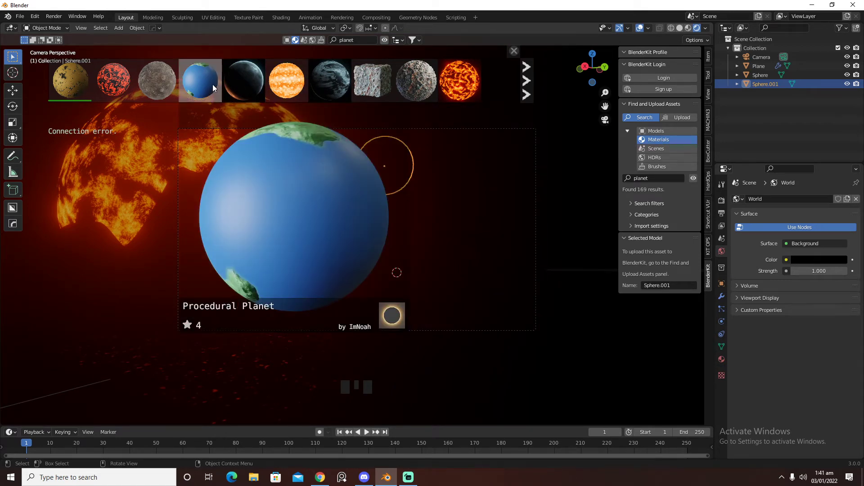
{"action": "left_click_drag", "start_coordinate": [212, 85], "coordinate": [391, 162]}
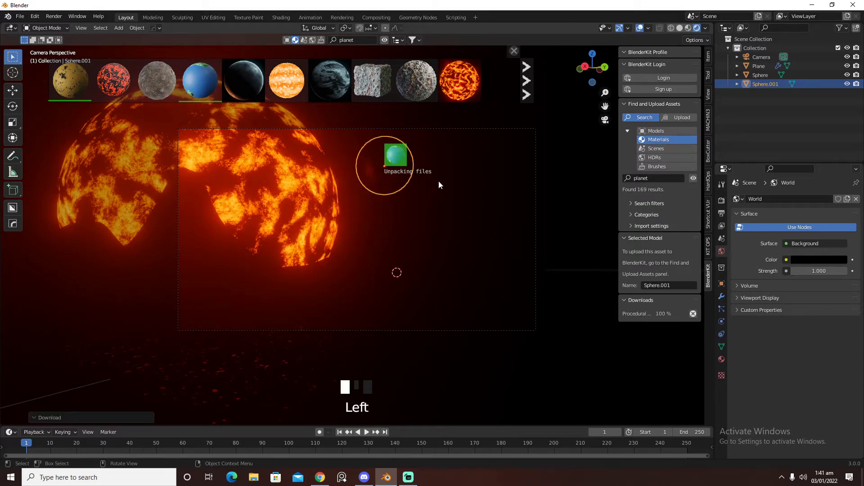
Add an area light and raise it about 5.03 m along Z above the terrain.
{"action": "key", "text": "shift+a"}
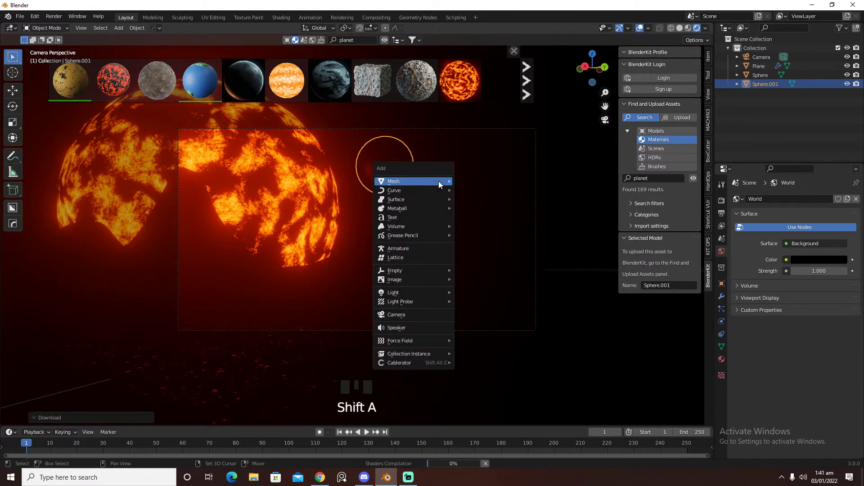
{"action": "mouse_move", "coordinate": [423, 292]}
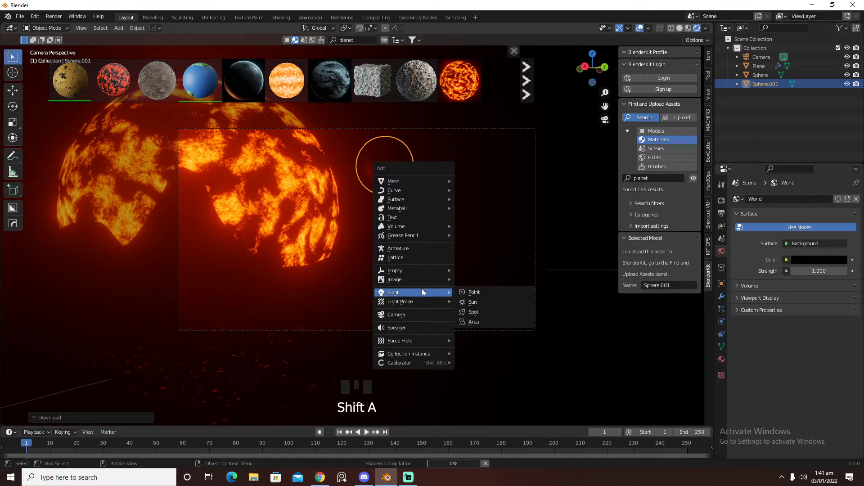
{"action": "left_click", "coordinate": [472, 322]}
{"action": "key", "text": "g"}
{"action": "key", "text": "z"}
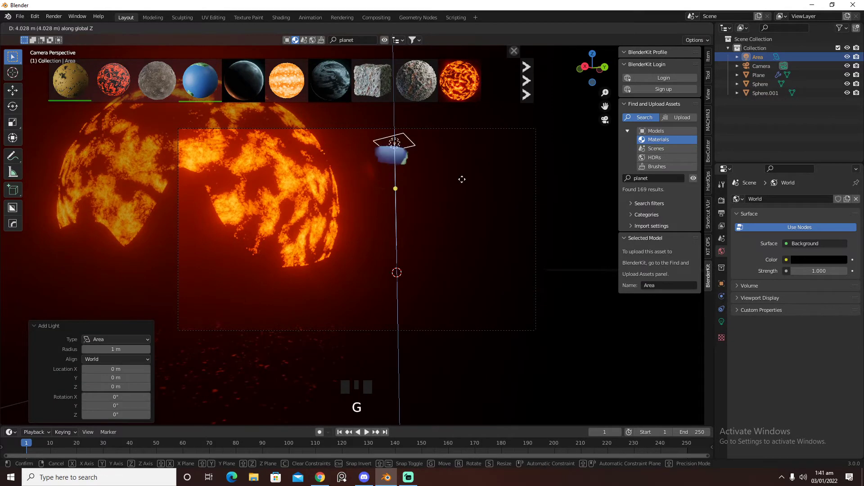
{"action": "left_click", "coordinate": [459, 149]}
Scale the area light up about 4.4 times and set its power to 500 W.
{"action": "key", "text": "s"}
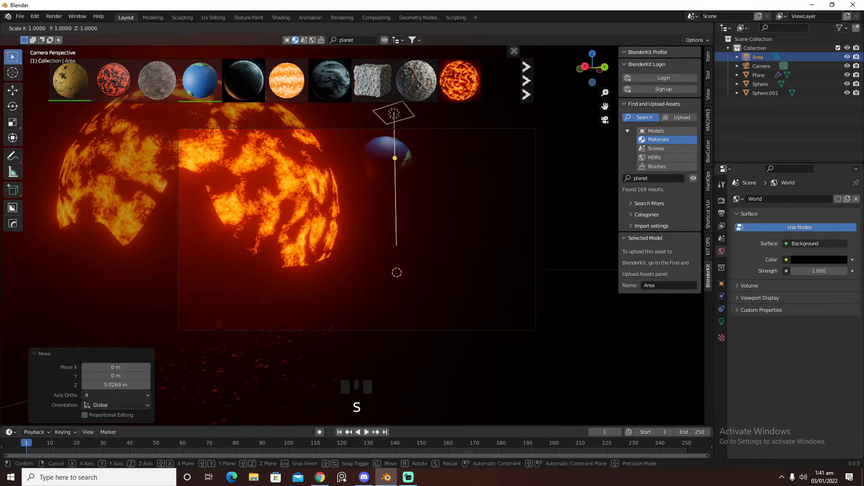
{"action": "left_click", "coordinate": [423, 278]}
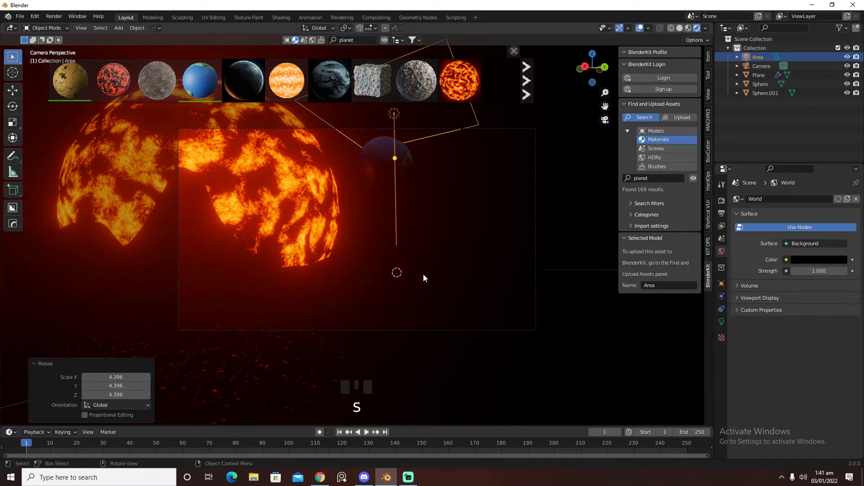
{"action": "left_click", "coordinate": [721, 321]}
{"action": "double_click", "coordinate": [809, 261]}
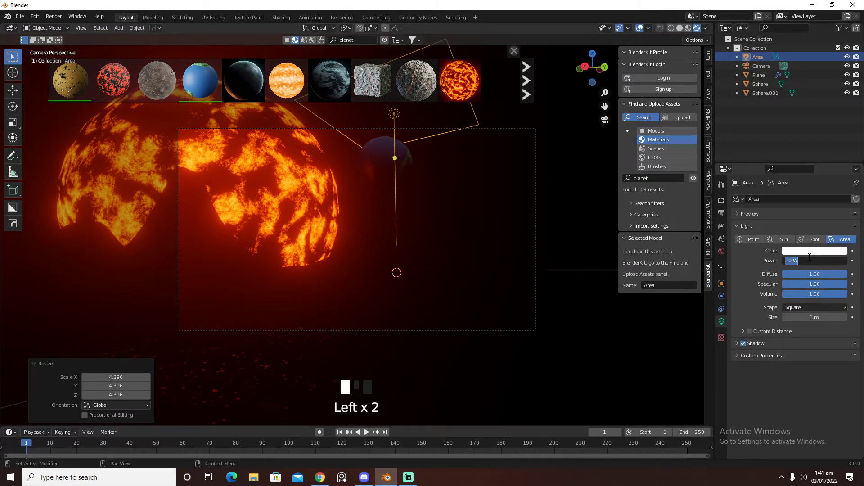
{"action": "type", "text": "500"}
{"action": "key", "text": "Return"}
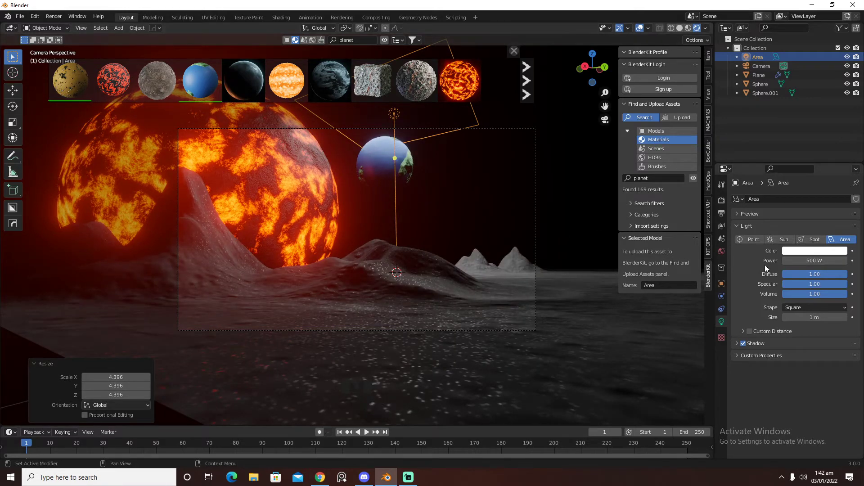
Try a saturated orange-red color on the area light, and settle on a very pale lavender white.
{"action": "left_click", "coordinate": [810, 251]}
{"action": "left_click", "coordinate": [793, 193]}
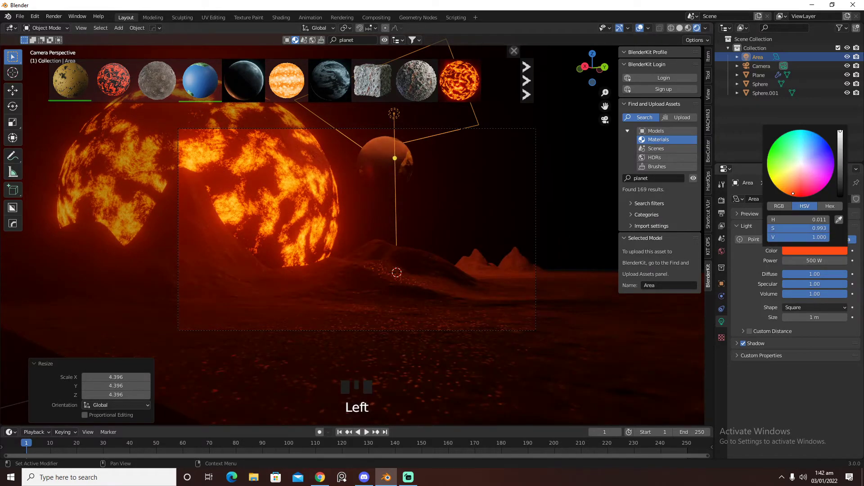
{"action": "left_click_drag", "start_coordinate": [793, 194], "coordinate": [802, 164]}
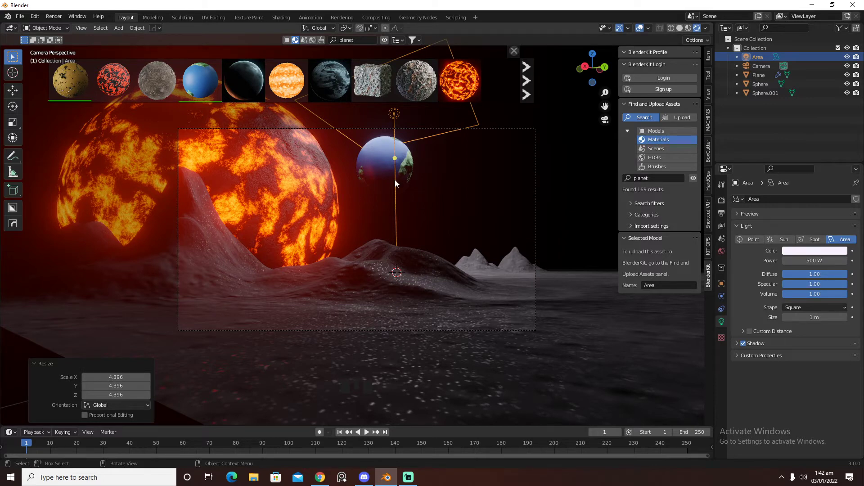
Apply the Planetary Atmosphere material to the small sphere and scale the sphere up about 1.66 times.
{"action": "left_click", "coordinate": [384, 168]}
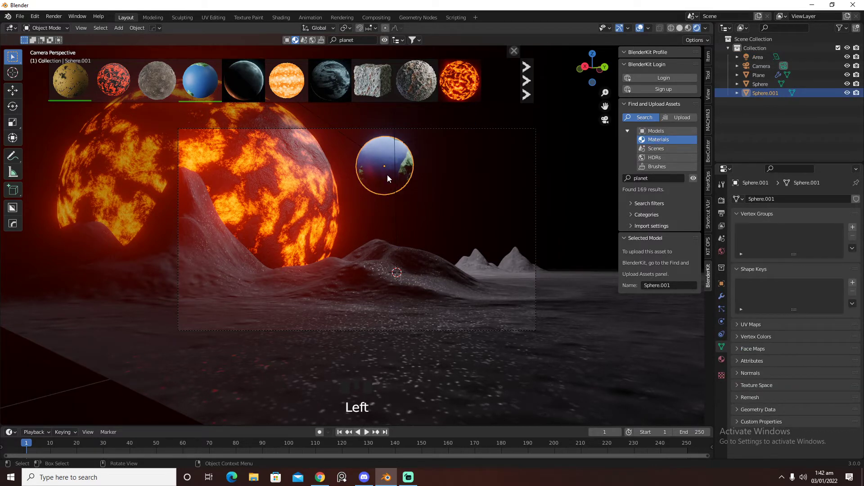
{"action": "mouse_move", "coordinate": [174, 92]}
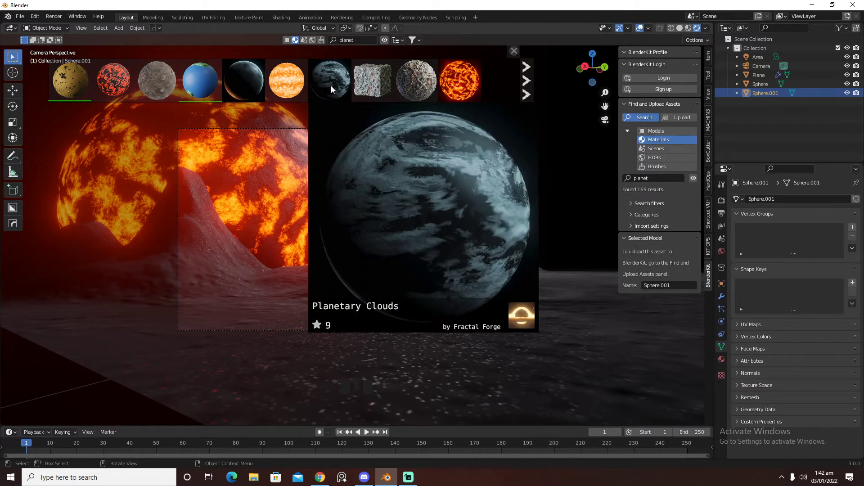
{"action": "mouse_move", "coordinate": [241, 85]}
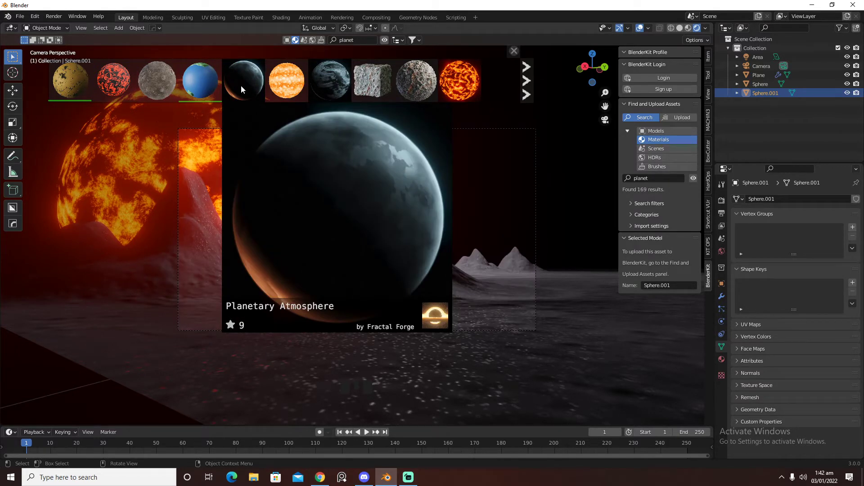
{"action": "left_click", "coordinate": [241, 85]}
{"action": "right_click", "coordinate": [241, 86]}
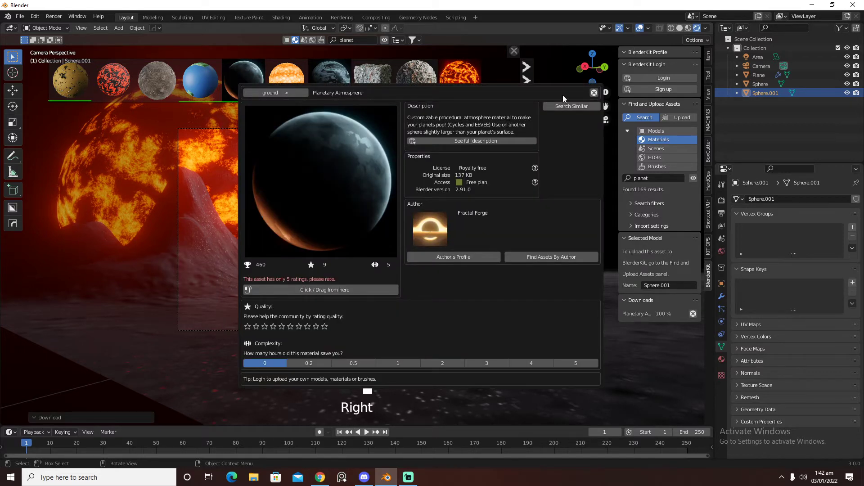
{"action": "left_click", "coordinate": [595, 93]}
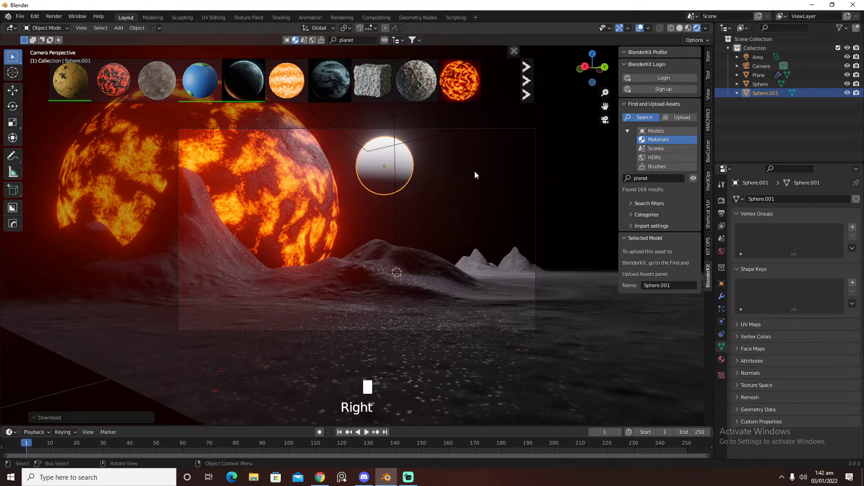
{"action": "key", "text": "s"}
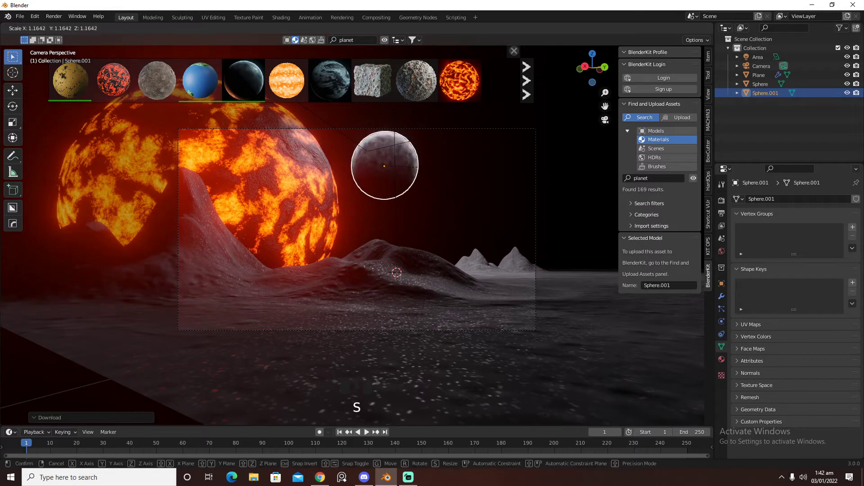
{"action": "left_click", "coordinate": [535, 163]}
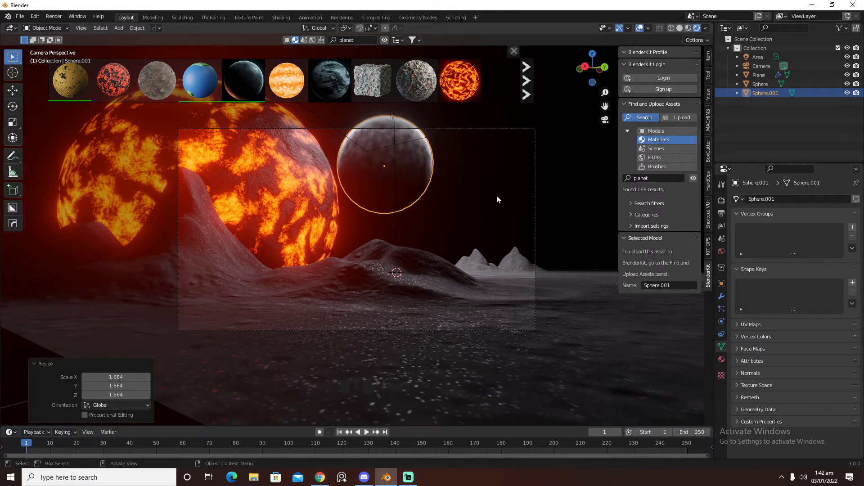
Replace the small sphere's material with Planetary Clouds and check the scene with the viewport overlays hidden.
{"action": "left_click_drag", "start_coordinate": [341, 86], "coordinate": [379, 158]}
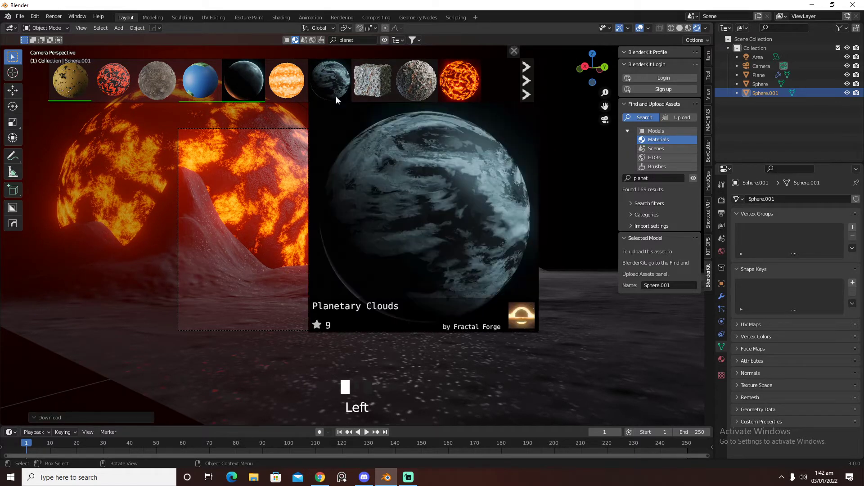
{"action": "left_click_drag", "start_coordinate": [334, 85], "coordinate": [333, 85]}
{"action": "left_click", "coordinate": [378, 161]}
{"action": "mouse_move", "coordinate": [319, 103]}
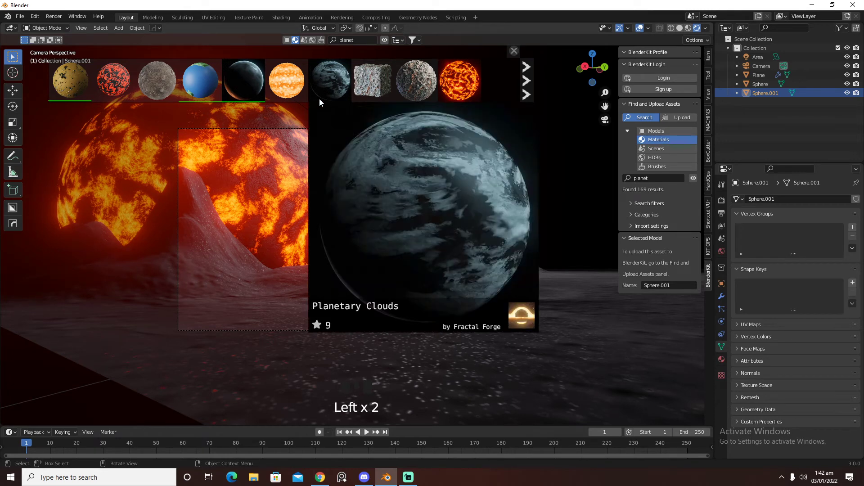
{"action": "left_click", "coordinate": [326, 88]}
{"action": "left_click", "coordinate": [252, 91]}
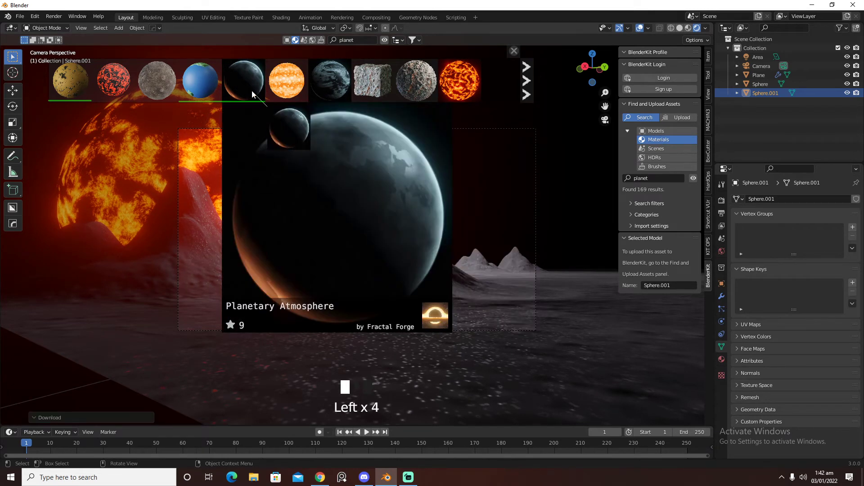
{"action": "mouse_move", "coordinate": [314, 98]}
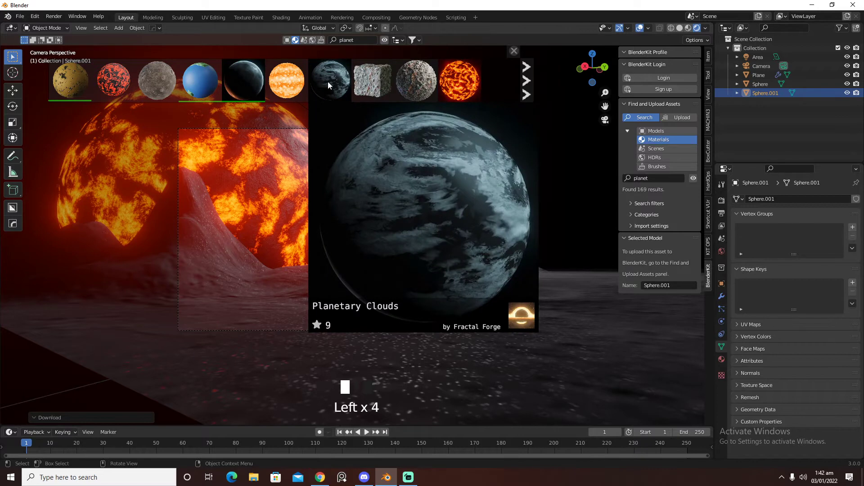
{"action": "left_click", "coordinate": [662, 147]}
{"action": "left_click", "coordinate": [663, 139]}
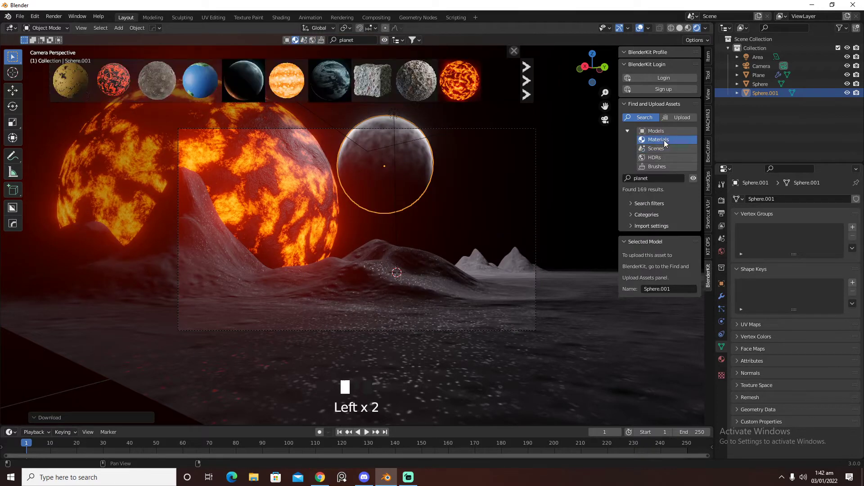
{"action": "mouse_move", "coordinate": [347, 94]}
{"action": "left_click_drag", "start_coordinate": [337, 89], "coordinate": [309, 160]}
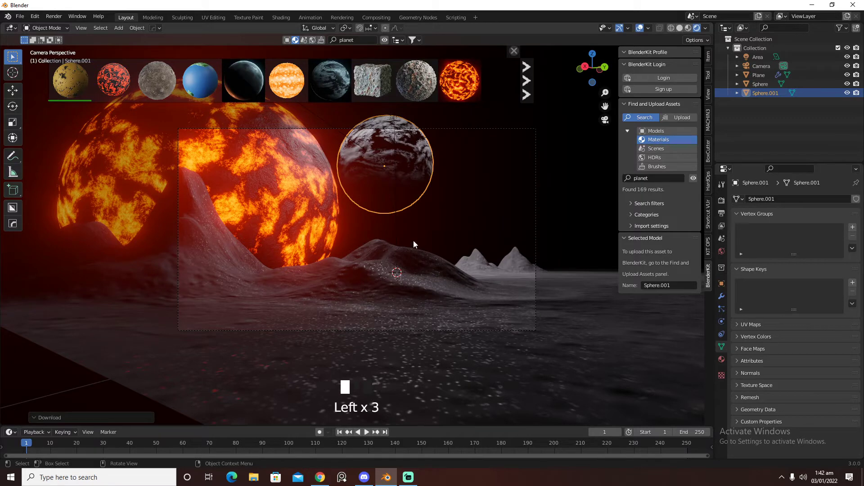
{"action": "left_click", "coordinate": [640, 28]}
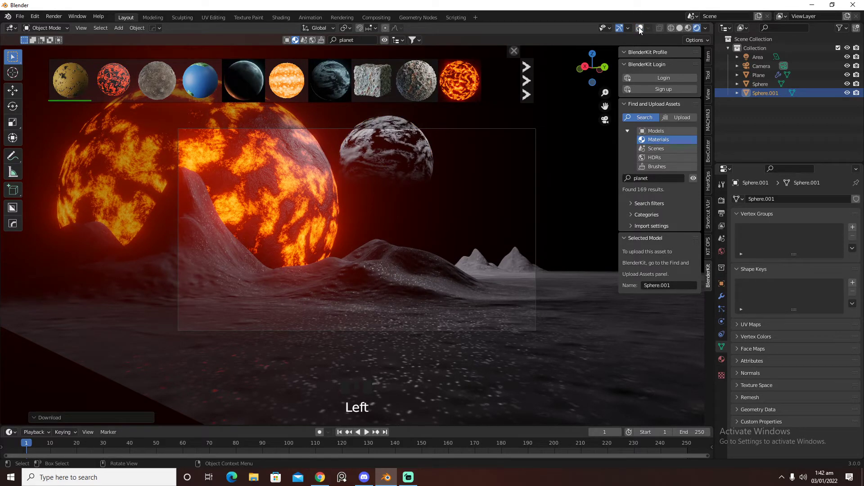
{"action": "left_click", "coordinate": [640, 27]}
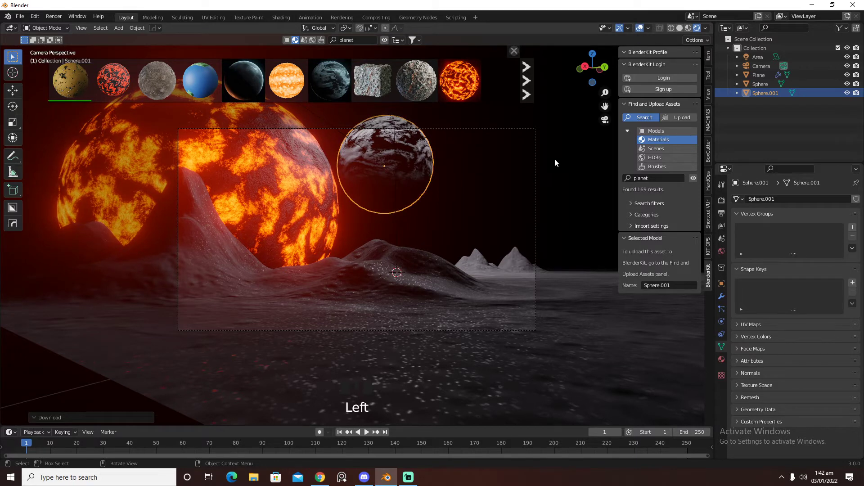
Save the scene on drive D: as "sci plaet envi.blend".
{"action": "key", "text": "ctrl+s"}
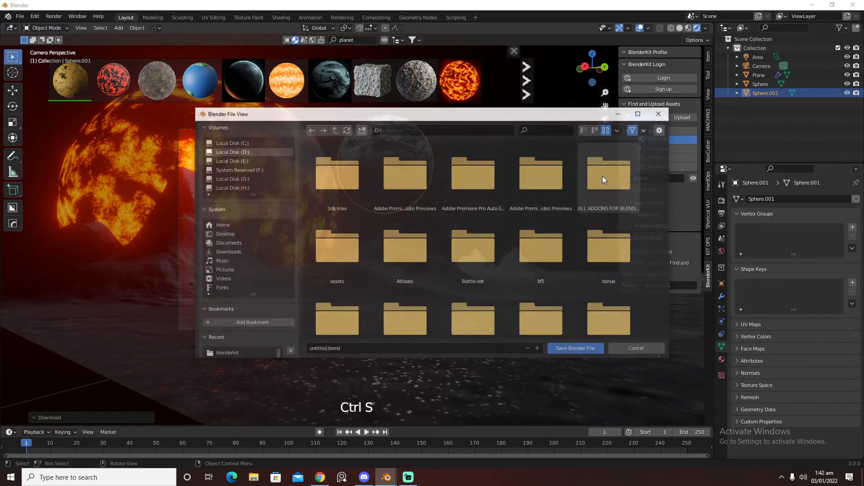
{"action": "left_click", "coordinate": [394, 351]}
{"action": "type", "text": "sci plae"}
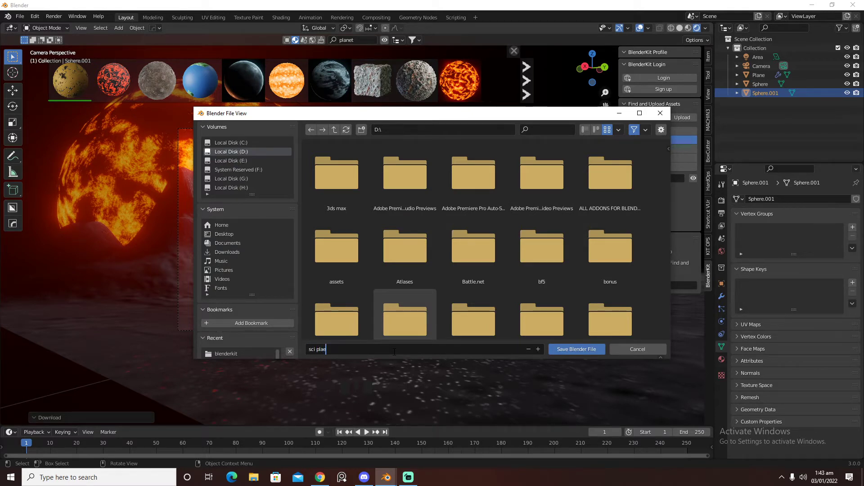
{"action": "type", "text": "nvi.blend"}
{"action": "left_click", "coordinate": [580, 351]}
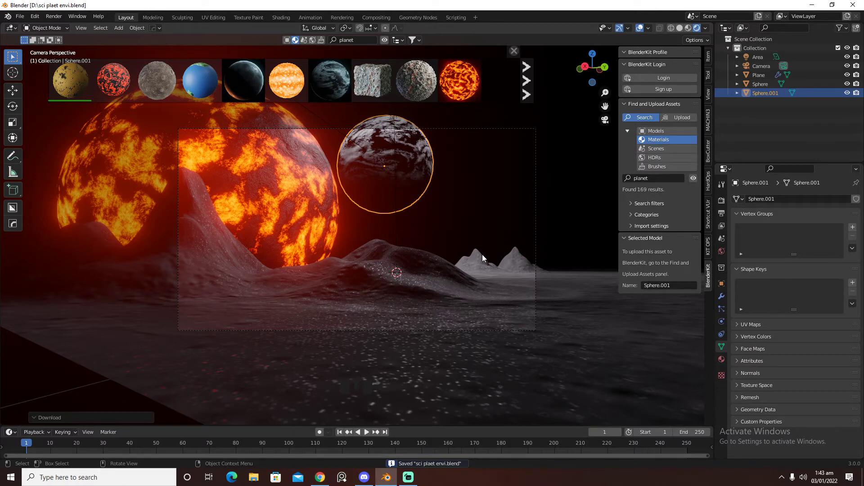
{"action": "middle_click_drag", "start_coordinate": [483, 254], "coordinate": [425, 255]}
{"action": "scroll", "coordinate": [466, 260], "scroll_direction": "down", "scroll_amount": 2}
{"action": "scroll", "coordinate": [465, 258], "scroll_direction": "down", "scroll_amount": 1}
{"action": "key", "text": "shift+a"}
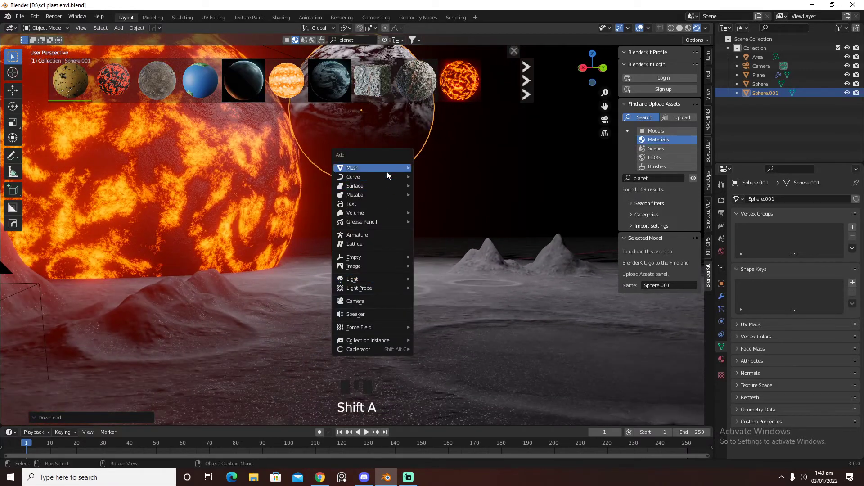
{"action": "mouse_move", "coordinate": [387, 171]}
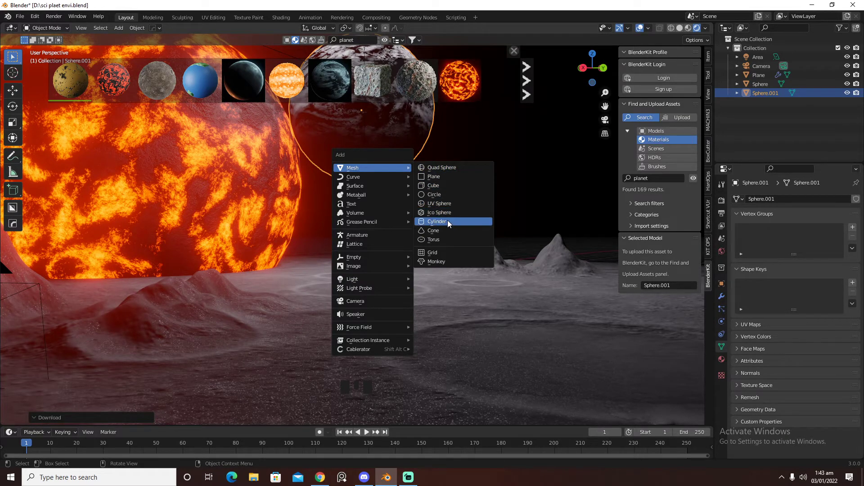
{"action": "left_click", "coordinate": [447, 222]}
{"action": "key", "text": "ctrl"}
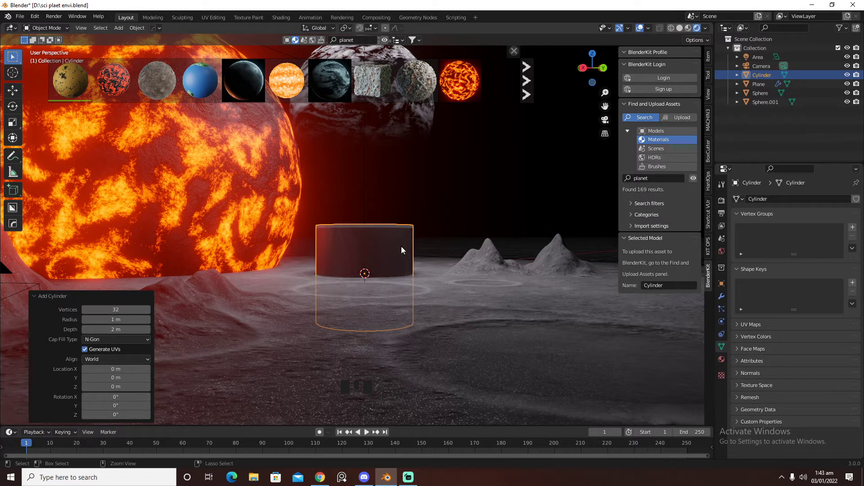
{"action": "key", "text": "ctrl+z"}
{"action": "middle_click", "coordinate": [424, 247]}
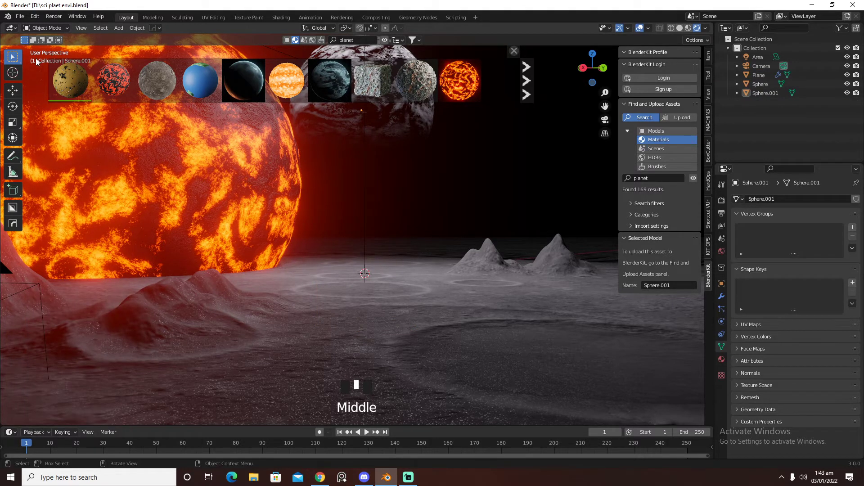
Save the planet scene again and start a new General file.
{"action": "left_click", "coordinate": [21, 17]}
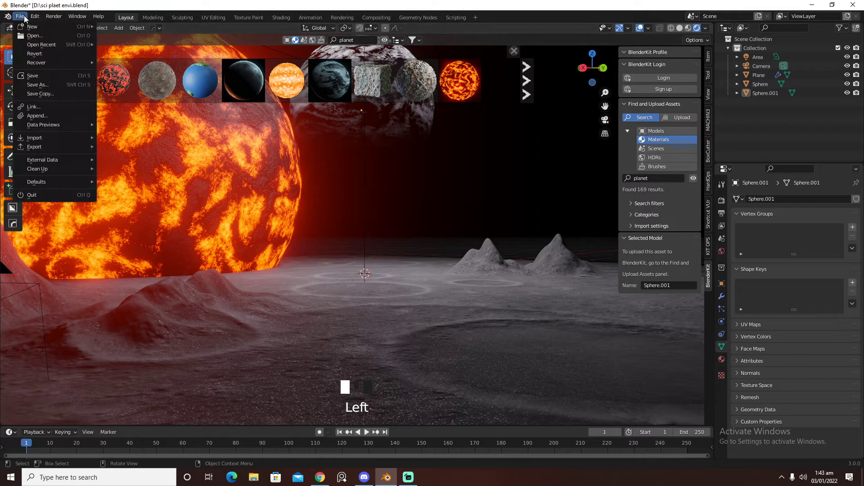
{"action": "left_click", "coordinate": [46, 76]}
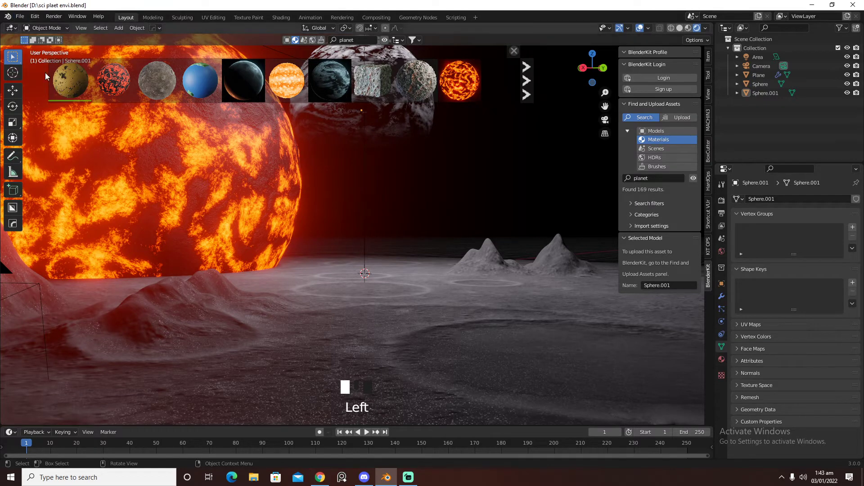
{"action": "left_click", "coordinate": [19, 17]}
{"action": "mouse_move", "coordinate": [50, 26]}
{"action": "left_click", "coordinate": [123, 27]}
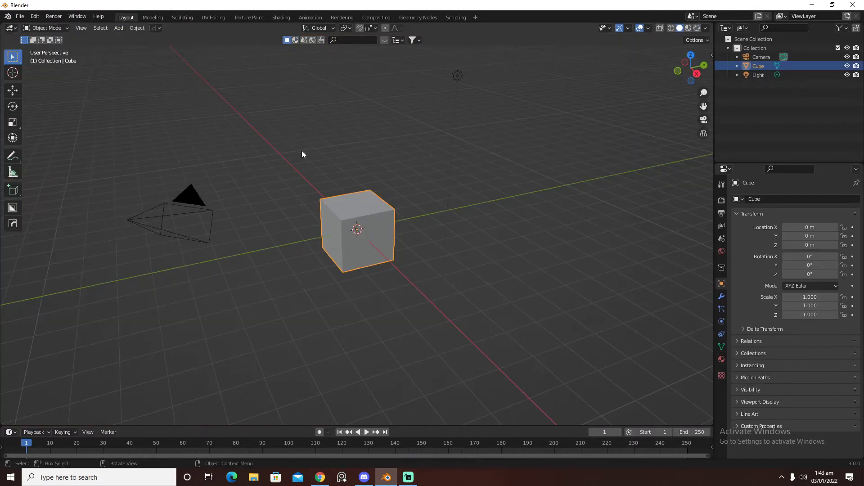
Delete the default cube and add a UV sphere with 50 segments.
{"action": "key", "text": "Delete"}
{"action": "key", "text": "shift+a"}
{"action": "mouse_move", "coordinate": [338, 235]}
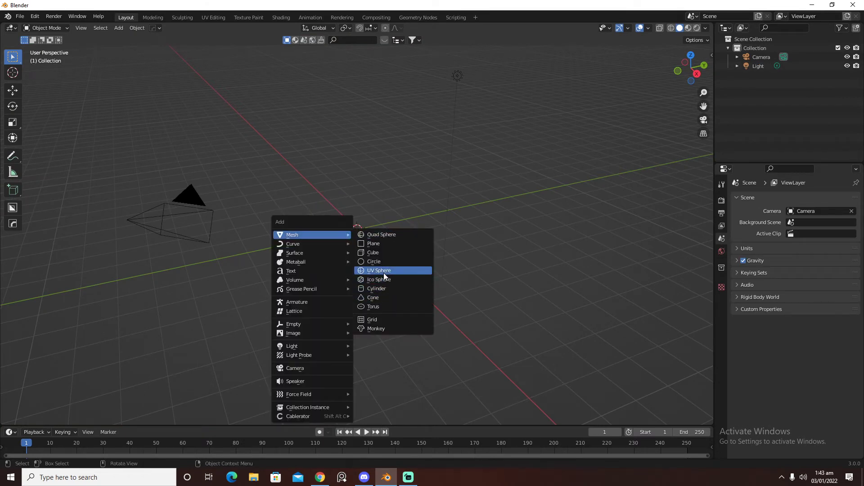
{"action": "left_click", "coordinate": [383, 272]}
{"action": "left_click", "coordinate": [83, 418]}
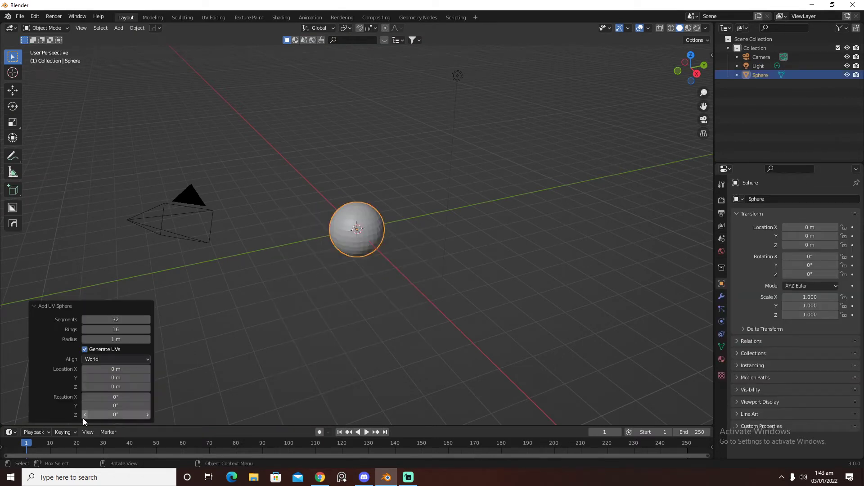
{"action": "left_click", "coordinate": [129, 321]}
{"action": "type", "text": "50"}
{"action": "key", "text": "Return"}
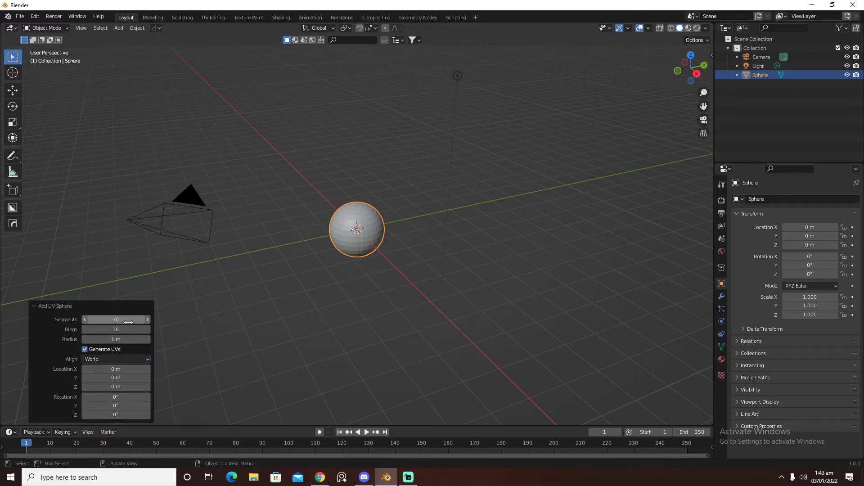
From the right orthographic view, insert the second decal of Overloading Decal Pack 1 onto the front of the sphere.
{"action": "middle_click_drag", "start_coordinate": [269, 276], "coordinate": [334, 228]}
{"action": "scroll", "coordinate": [370, 244], "scroll_direction": "up", "scroll_amount": 4}
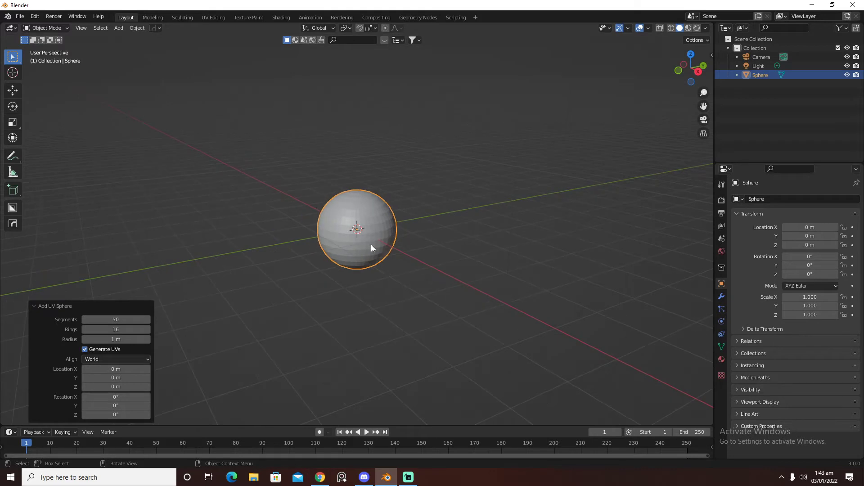
{"action": "scroll", "coordinate": [369, 229], "scroll_direction": "up", "scroll_amount": 3}
{"action": "scroll", "coordinate": [369, 228], "scroll_direction": "up", "scroll_amount": 3}
{"action": "middle_click_drag", "start_coordinate": [372, 223], "coordinate": [361, 220]}
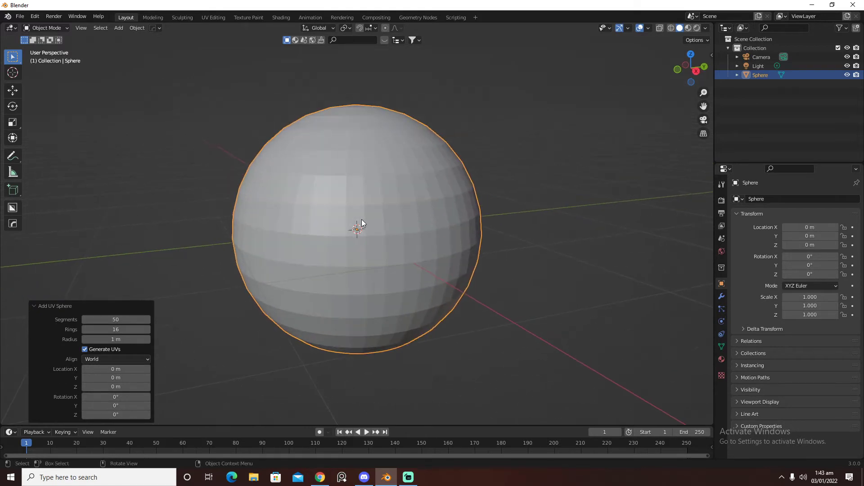
{"action": "key", "text": "KP_3"}
{"action": "key", "text": "d"}
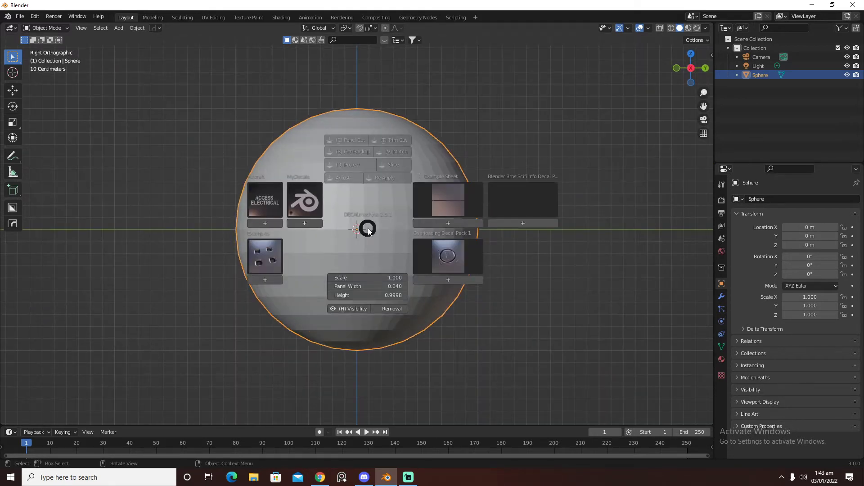
{"action": "key", "text": "d"}
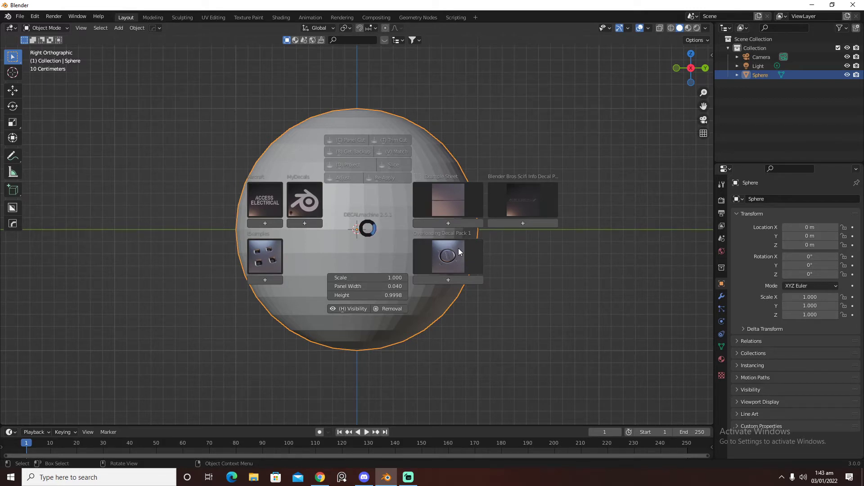
{"action": "left_click", "coordinate": [458, 248]}
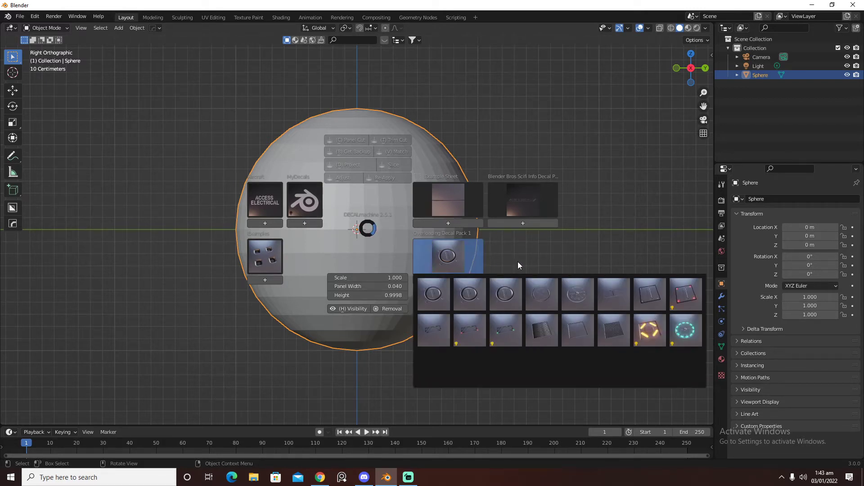
{"action": "left_click", "coordinate": [476, 293]}
Switch the viewport to rendered shading and move the decal about -0.13 m along the global Y axis.
{"action": "left_click", "coordinate": [696, 27]}
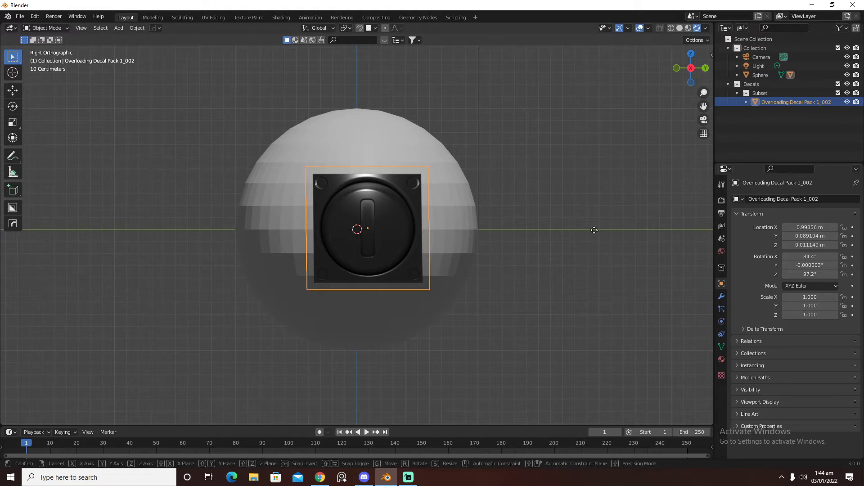
{"action": "key", "text": "g"}
{"action": "key", "text": "y"}
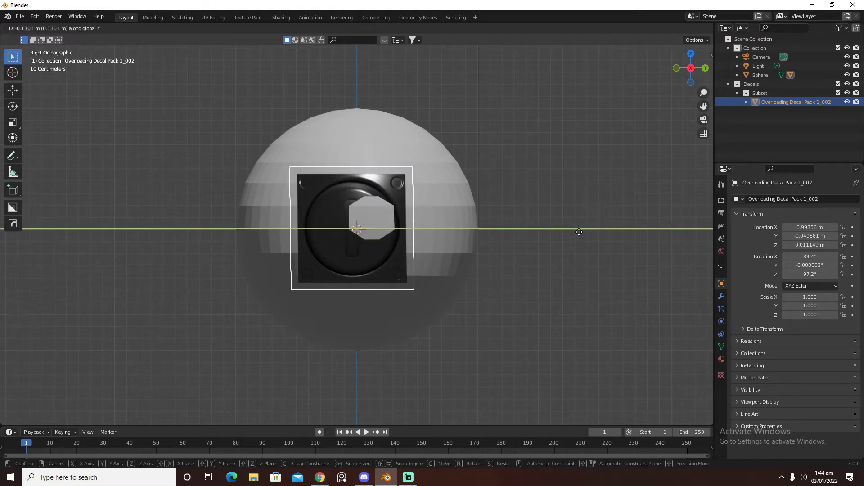
{"action": "left_click", "coordinate": [579, 232]}
Delete the Overloading Decal Pack 1 decal from the front of the sphere.
{"action": "middle_click_drag", "start_coordinate": [560, 234], "coordinate": [585, 243]}
{"action": "key", "text": "x"}
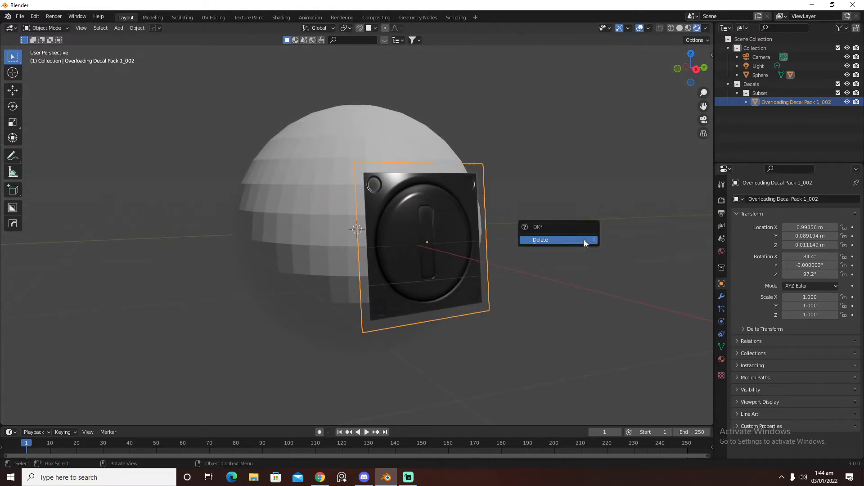
{"action": "left_click", "coordinate": [584, 239]}
{"action": "key", "text": "d"}
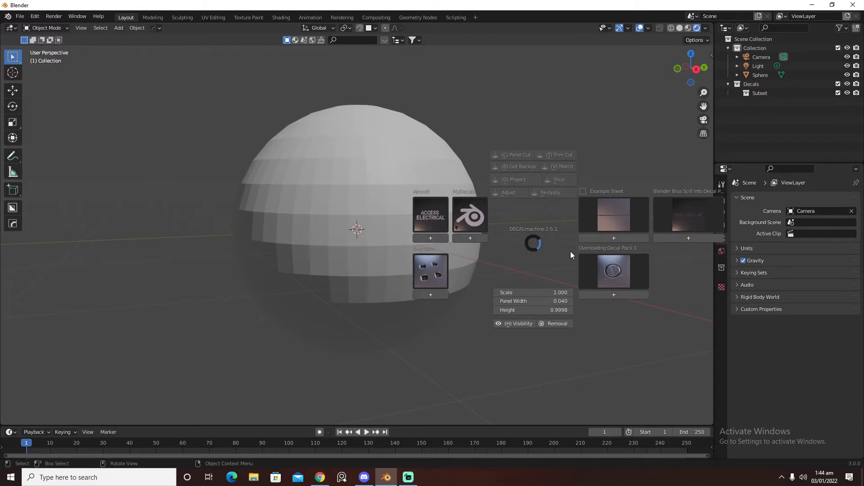
{"action": "left_click", "coordinate": [617, 225]}
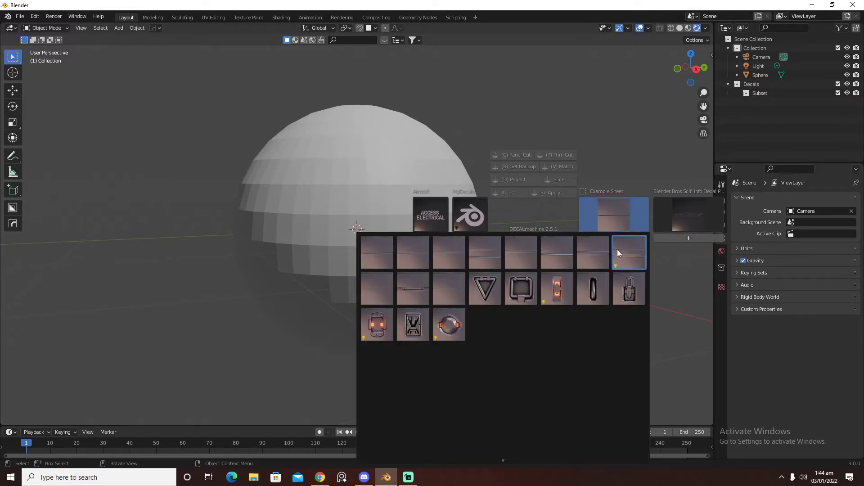
{"action": "key", "text": "Escape"}
Enter face editing on the sphere and try to select paired horizontal face loops above and below its middle.
{"action": "left_click", "coordinate": [383, 197]}
{"action": "key", "text": "Tab"}
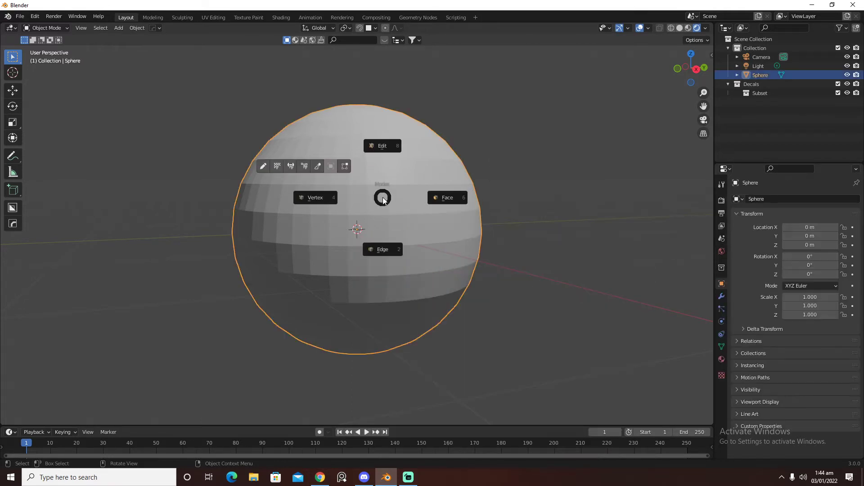
{"action": "left_click", "coordinate": [459, 192]}
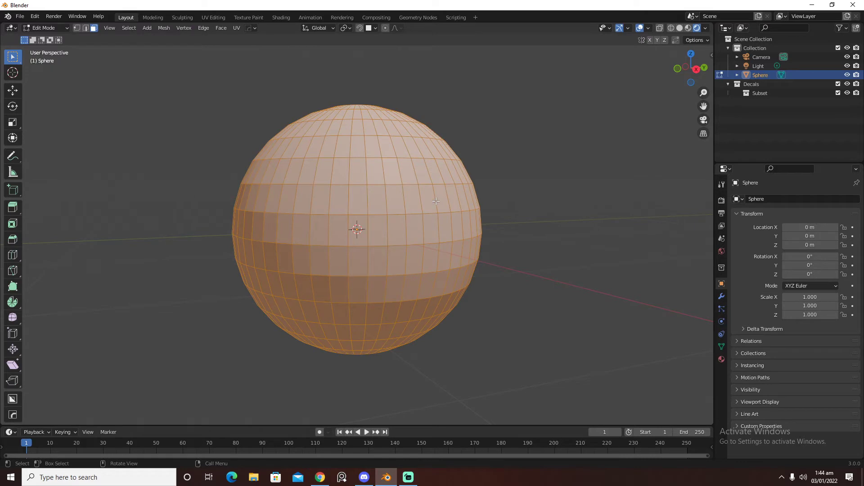
{"action": "left_click", "coordinate": [327, 170], "text": "alt"}
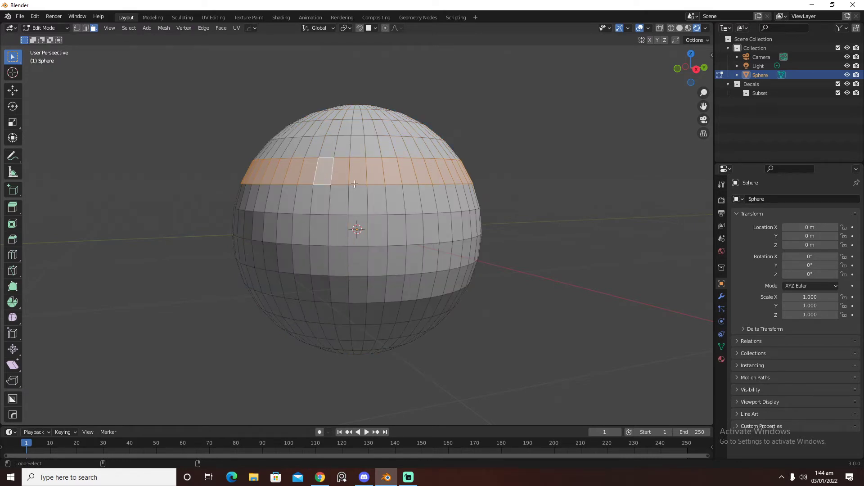
{"action": "left_click", "coordinate": [360, 144], "text": "alt+shift"}
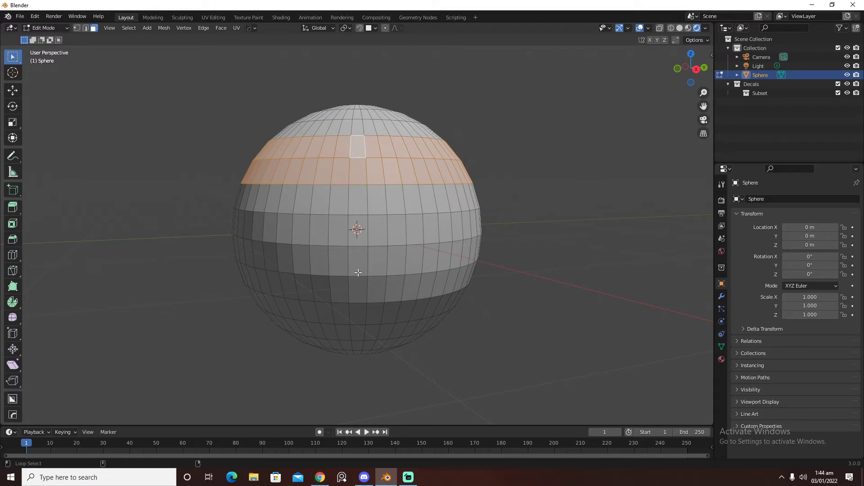
{"action": "left_click", "coordinate": [358, 292], "text": "alt+shift"}
{"action": "left_click", "coordinate": [361, 321], "text": "alt+shift"}
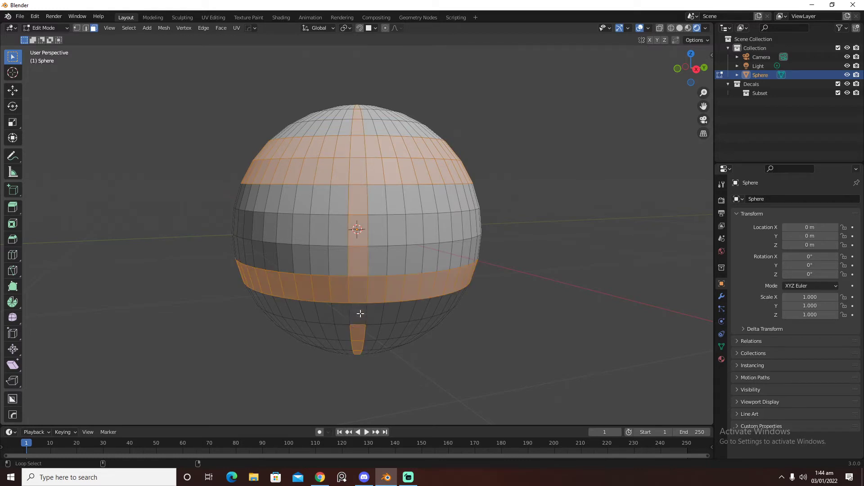
{"action": "left_click", "coordinate": [364, 301], "text": "alt+shift"}
{"action": "left_click", "coordinate": [361, 302], "text": "alt+shift"}
{"action": "left_click", "coordinate": [361, 303], "text": "alt+shift"}
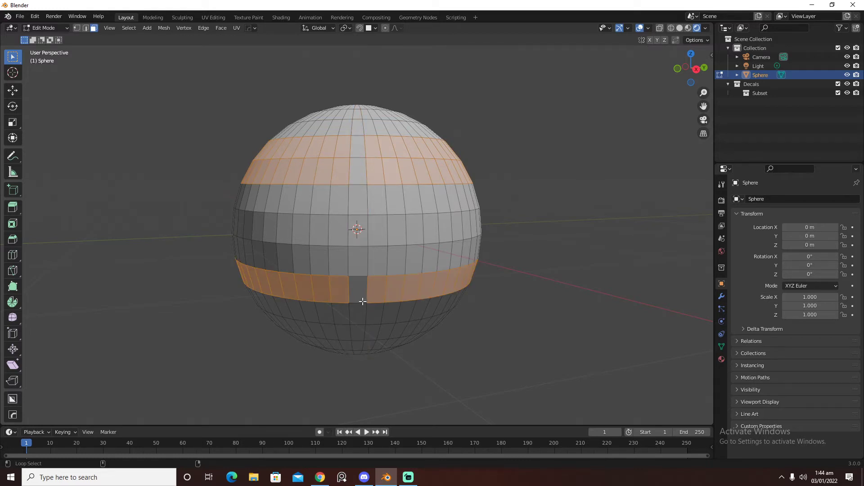
{"action": "left_click", "coordinate": [361, 312], "text": "alt+shift"}
{"action": "left_click", "coordinate": [361, 300], "text": "alt+shift"}
{"action": "left_click", "coordinate": [361, 298], "text": "alt+shift"}
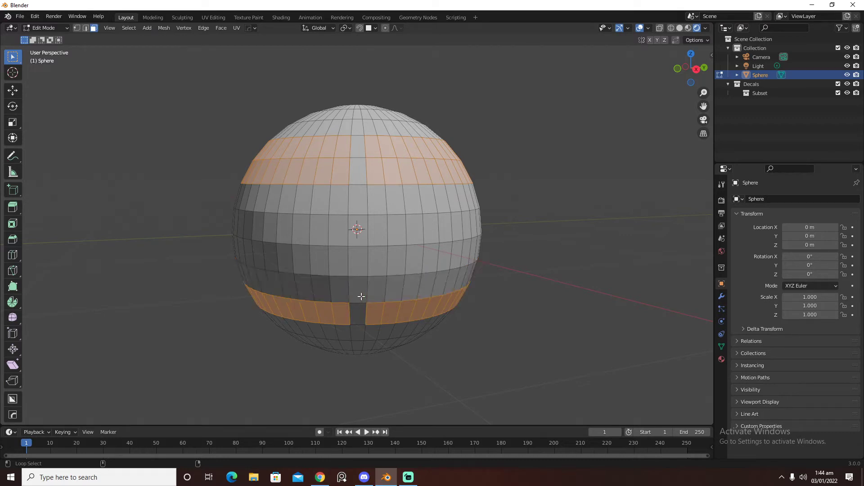
{"action": "left_click", "coordinate": [359, 293], "text": "alt+shift"}
{"action": "left_click", "coordinate": [378, 289]}
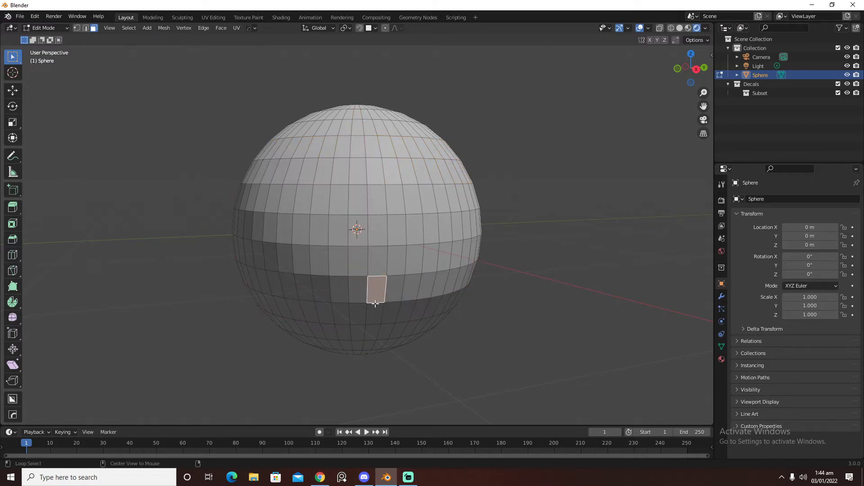
{"action": "left_click", "coordinate": [376, 295], "text": "shift"}
{"action": "left_click", "coordinate": [376, 295], "text": "alt"}
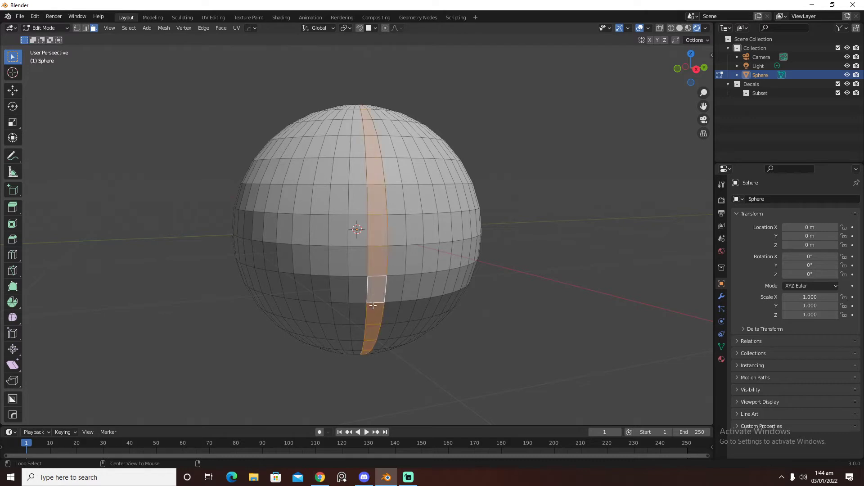
Select two adjacent horizontal face loops in the sphere's lower half and two in its upper half.
{"action": "left_click", "coordinate": [365, 295], "text": "alt"}
{"action": "left_click", "coordinate": [364, 305], "text": "alt+shift"}
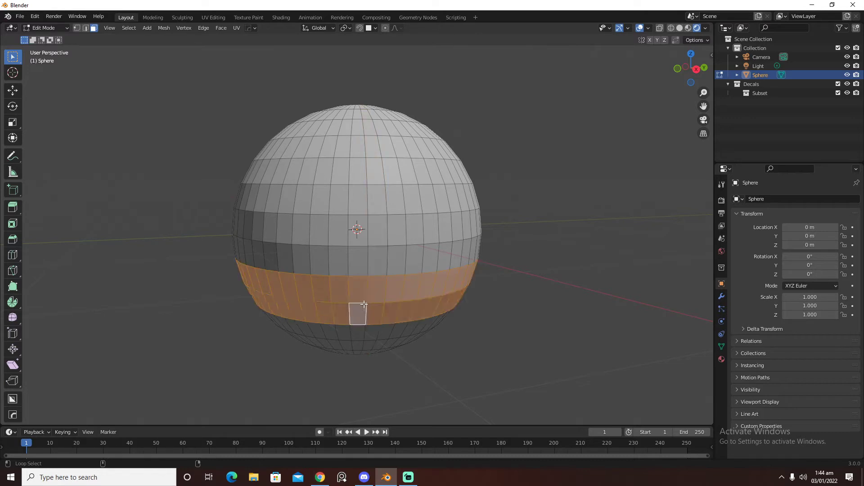
{"action": "left_click", "coordinate": [369, 178], "text": "alt+shift"}
{"action": "left_click", "coordinate": [370, 149], "text": "alt+shift"}
Unwrap the selected face bands to Example Sheet trim 008 rotated 180°, and return to Object Mode.
{"action": "key", "text": "d"}
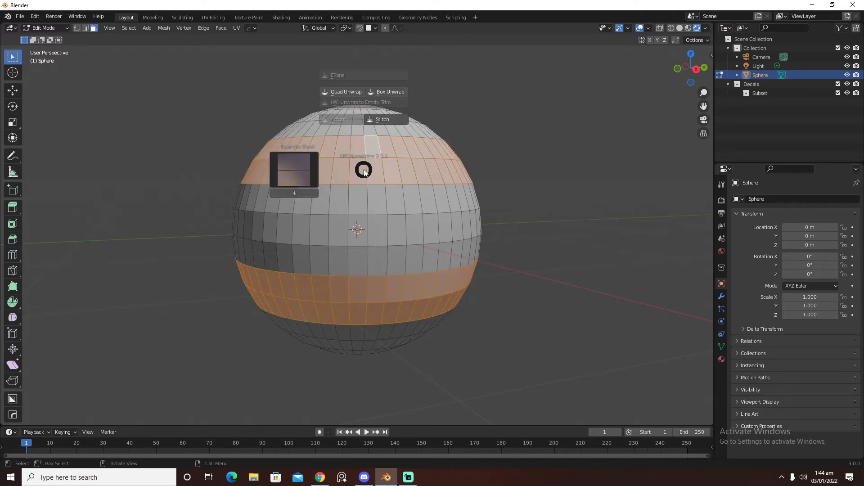
{"action": "left_click", "coordinate": [309, 171]}
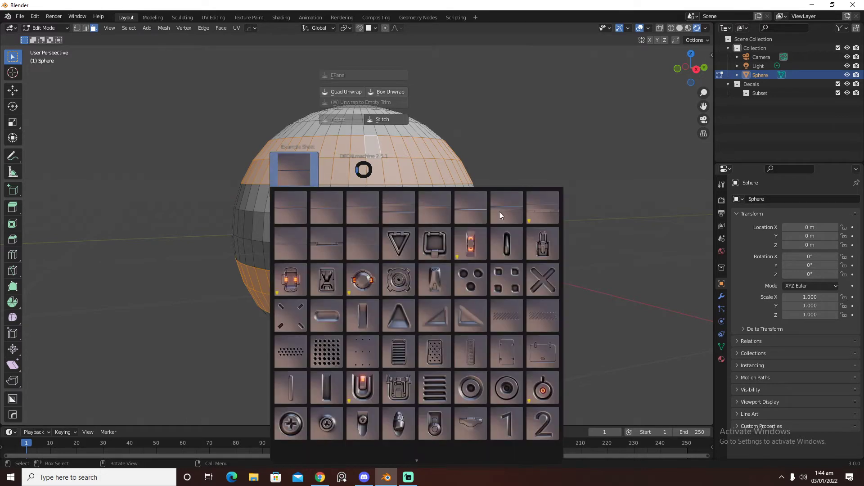
{"action": "left_click", "coordinate": [541, 215]}
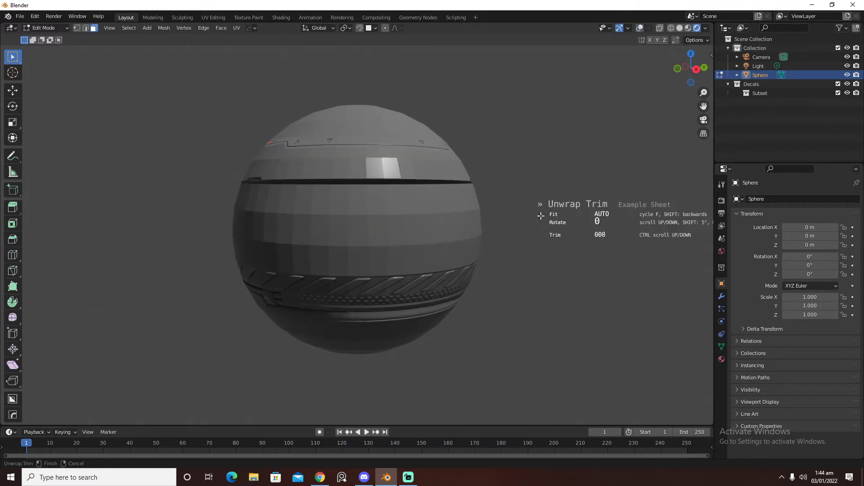
{"action": "scroll", "coordinate": [541, 216], "scroll_direction": "up", "scroll_amount": 2}
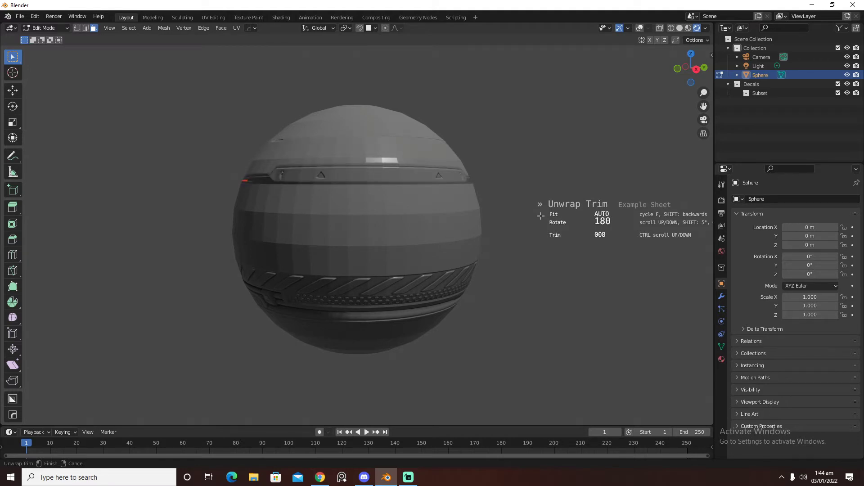
{"action": "left_click", "coordinate": [541, 216]}
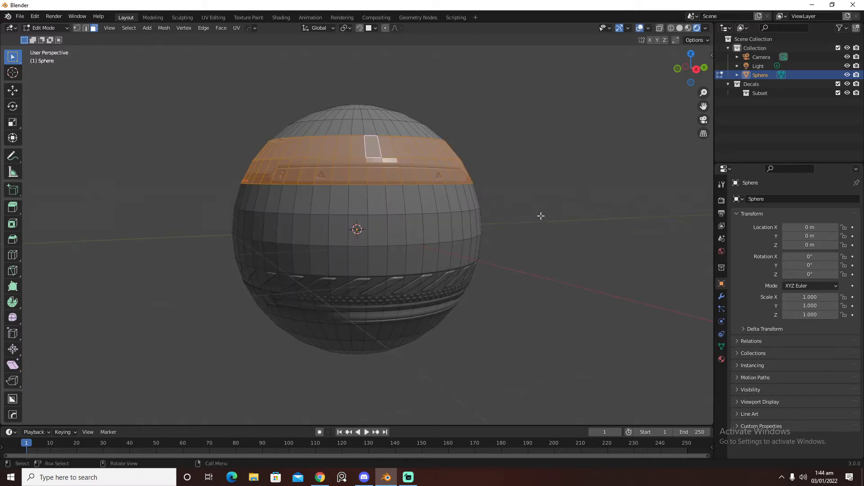
{"action": "key", "text": "ctrl+Tab"}
{"action": "left_click", "coordinate": [511, 243]}
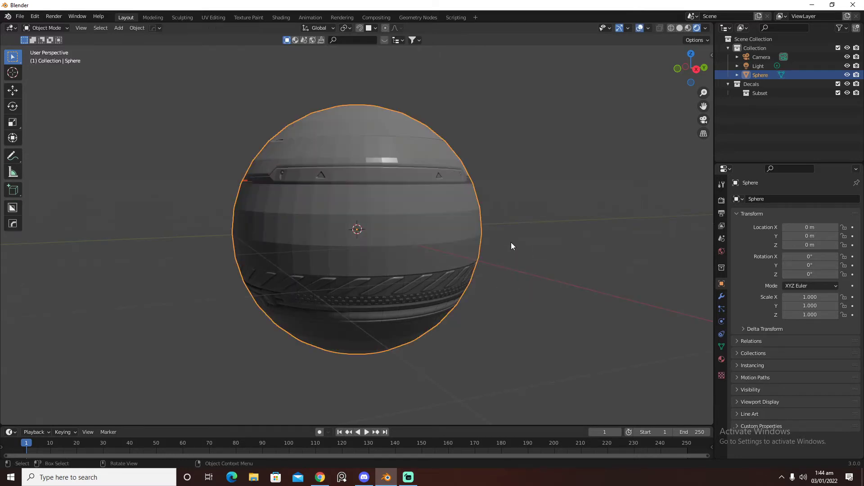
Delete the selected face bands in Edit Mode, followed by the whole sphere in Object Mode.
{"action": "key", "text": "Tab"}
{"action": "key", "text": "x"}
{"action": "left_click", "coordinate": [505, 243]}
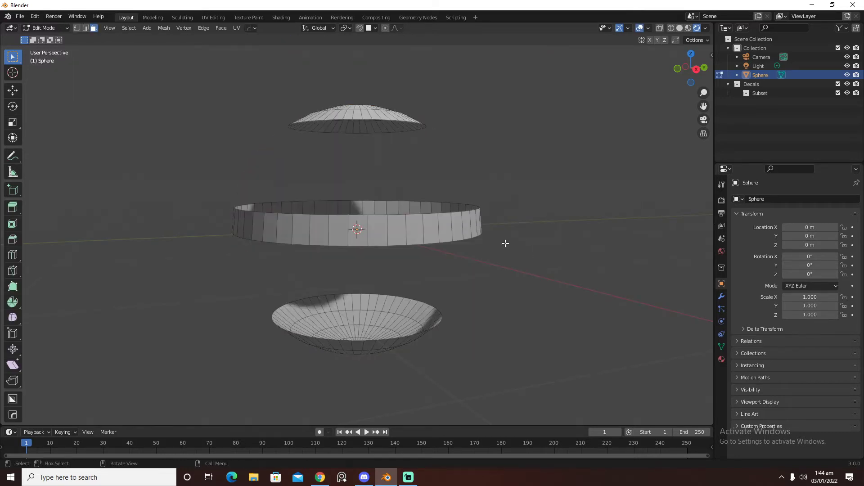
{"action": "key", "text": "ctrl+Tab"}
{"action": "left_click", "coordinate": [506, 207]}
{"action": "key", "text": "x"}
{"action": "left_click", "coordinate": [506, 207]}
Add a UV sphere with 100 segments and shade it smooth.
{"action": "key", "text": "shift+a"}
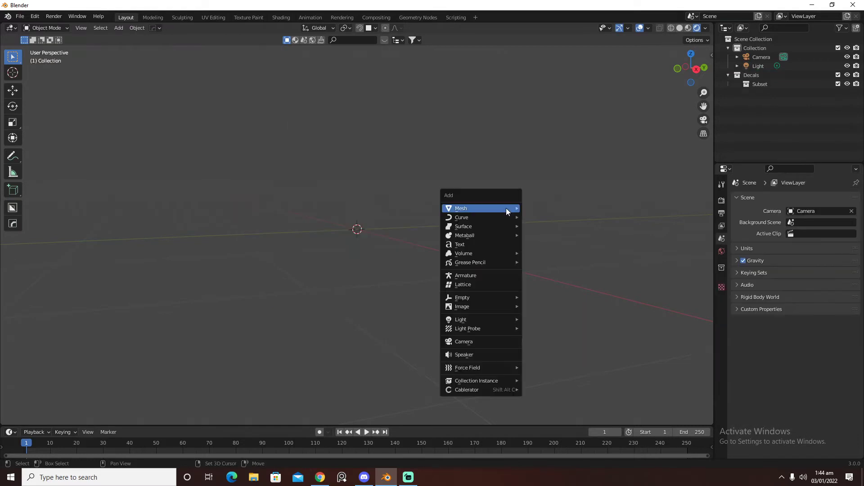
{"action": "mouse_move", "coordinate": [506, 208]}
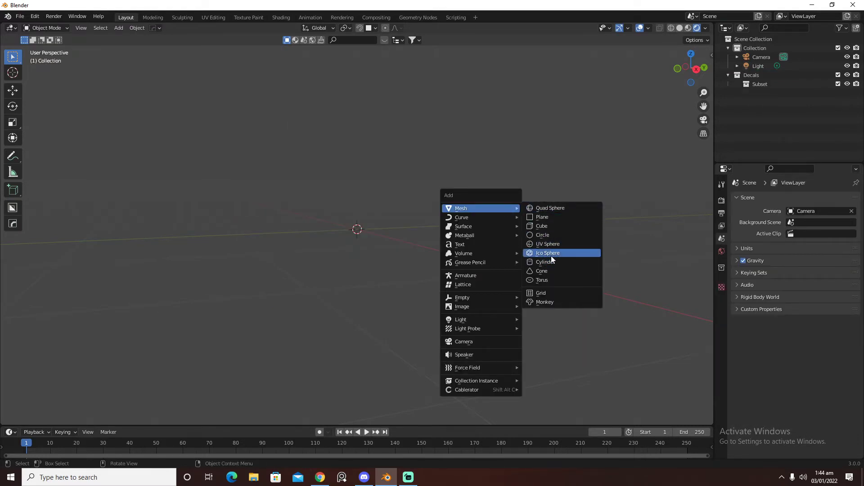
{"action": "left_click", "coordinate": [552, 244]}
{"action": "left_click", "coordinate": [135, 319]}
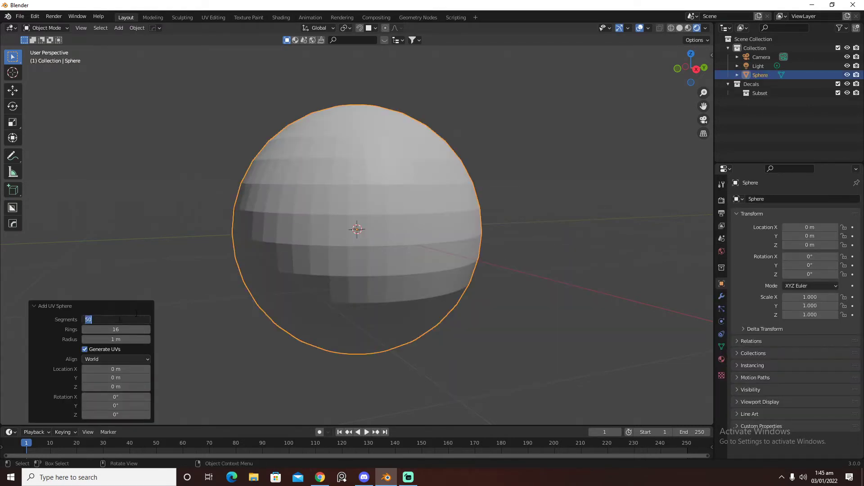
{"action": "type", "text": "100"}
{"action": "key", "text": "Return"}
{"action": "right_click", "coordinate": [303, 241]}
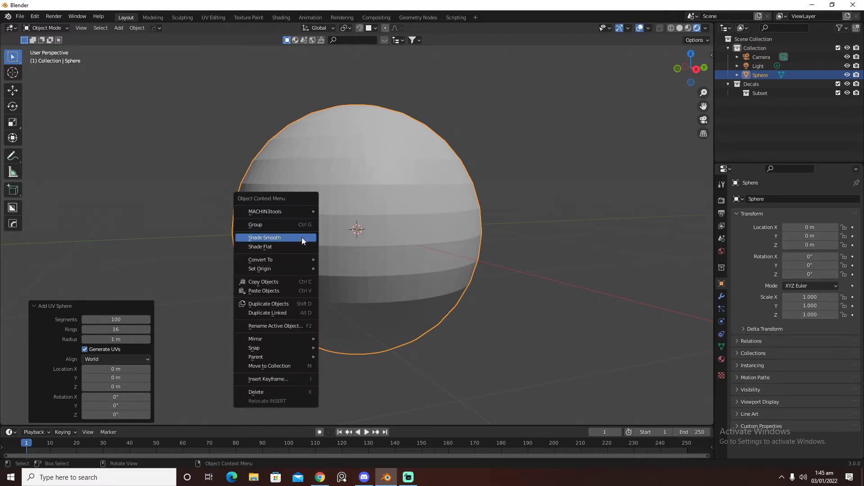
{"action": "left_click", "coordinate": [294, 237]}
In Edit Mode, select two adjacent horizontal face loops in the new sphere's upper half and two in its lower half.
{"action": "key", "text": "Tab"}
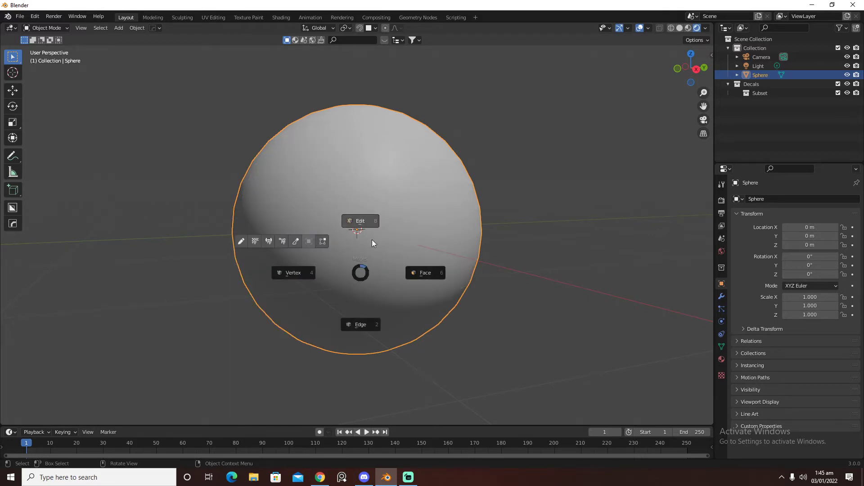
{"action": "left_click", "coordinate": [372, 239]}
{"action": "left_click", "coordinate": [367, 167], "text": "alt"}
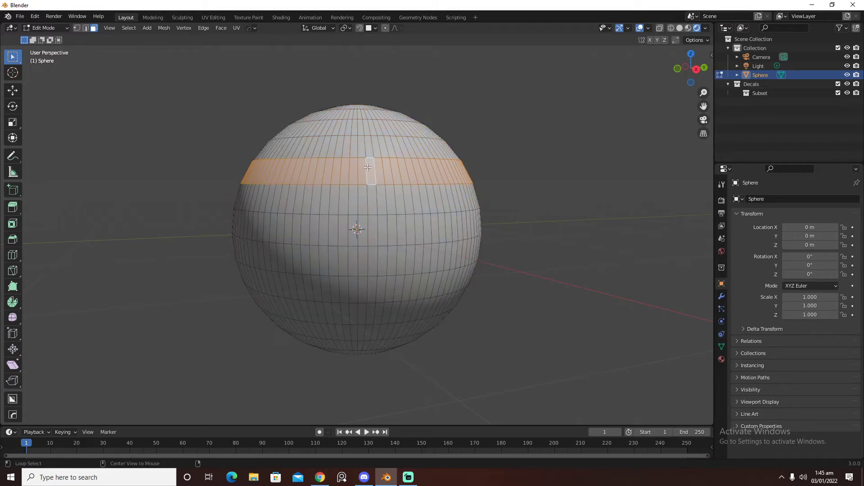
{"action": "left_click", "coordinate": [369, 146], "text": "alt+shift"}
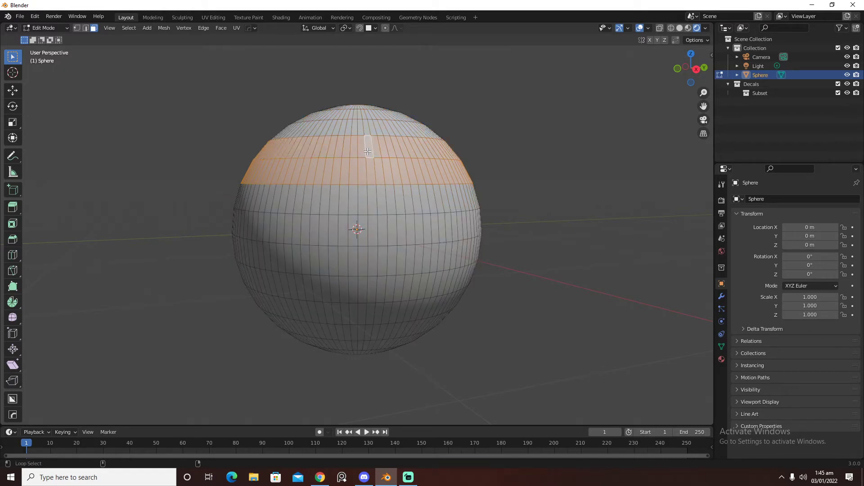
{"action": "left_click", "coordinate": [360, 286], "text": "alt+shift"}
{"action": "left_click", "coordinate": [365, 311], "text": "alt+shift"}
Unwrap the selected bands to Example Sheet trim 008 with automatic fit and 0° rotation, and return to Object Mode.
{"action": "key", "text": "d"}
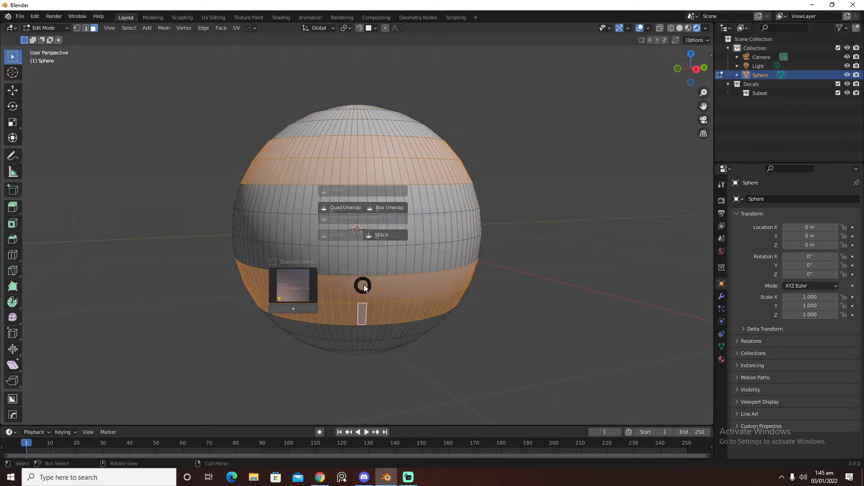
{"action": "left_click", "coordinate": [304, 308]}
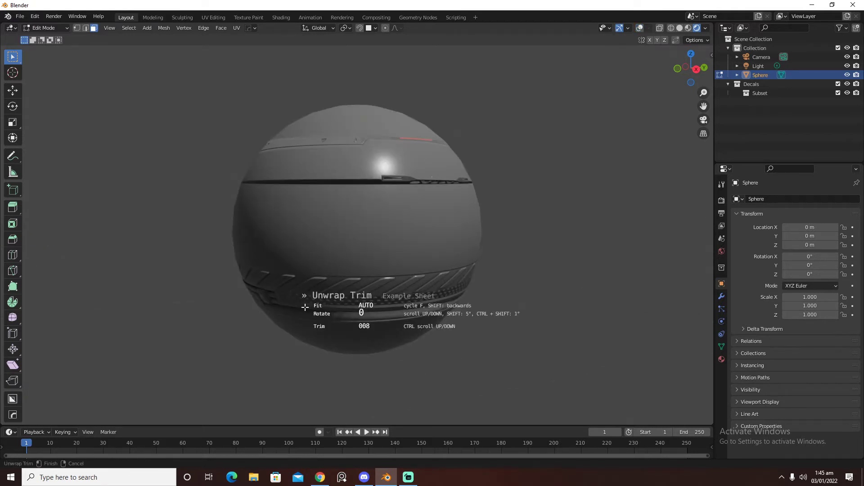
{"action": "left_click", "coordinate": [305, 307]}
{"action": "key", "text": "Tab"}
{"action": "left_click", "coordinate": [345, 249]}
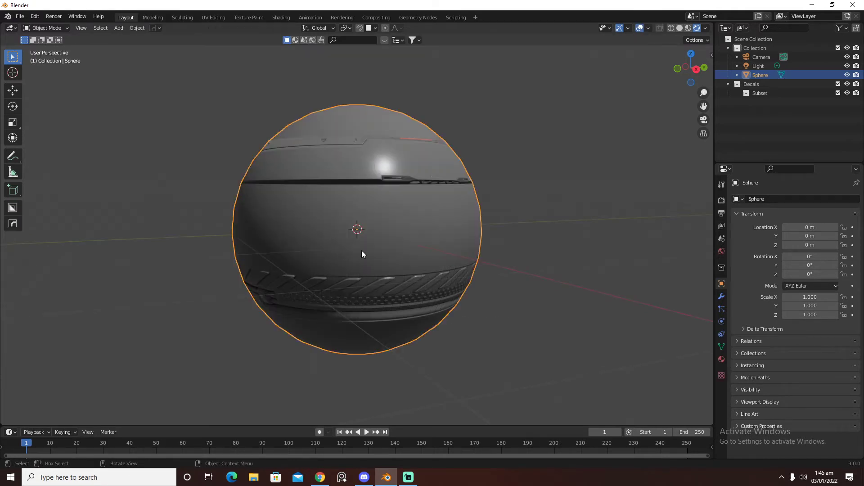
Show the sphere in the right orthographic view and activate BoxCutter.
{"action": "middle_click_drag", "start_coordinate": [460, 228], "coordinate": [435, 239]}
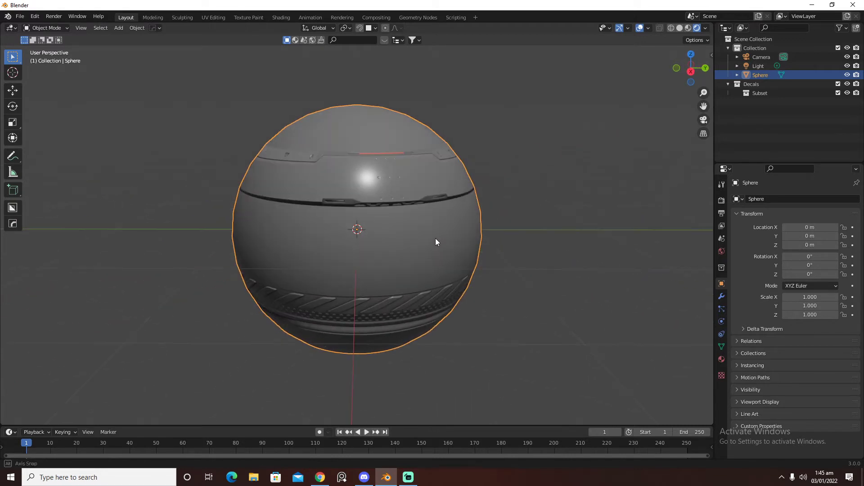
{"action": "key", "text": "Tab"}
{"action": "left_click", "coordinate": [425, 239]}
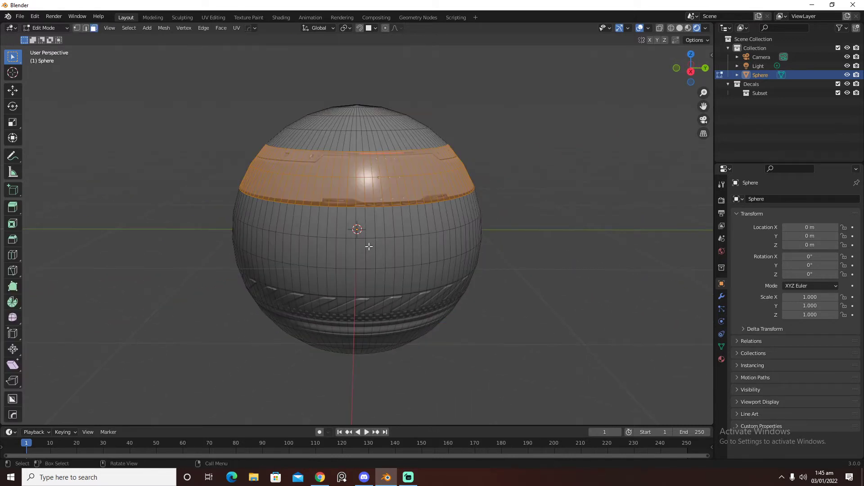
{"action": "middle_click_drag", "start_coordinate": [369, 247], "coordinate": [365, 238]}
{"action": "key", "text": "grave"}
{"action": "left_click", "coordinate": [369, 225]}
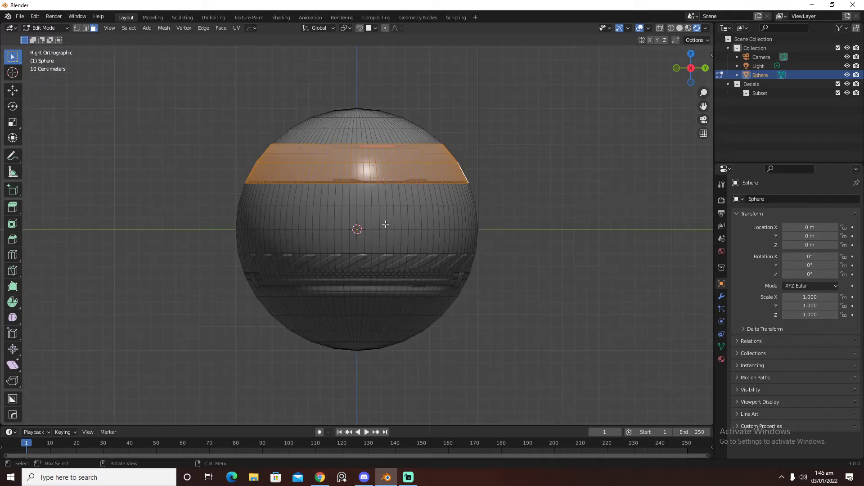
{"action": "key", "text": "ctrl+shift+x"}
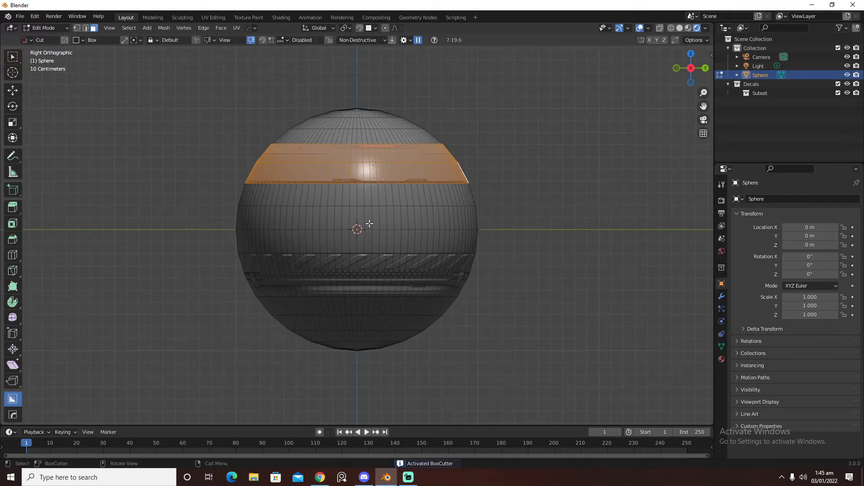
Return to Object Mode and set the BoxCutter shape to a 32-sided circle.
{"action": "key", "text": "d"}
{"action": "left_click", "coordinate": [366, 210]}
{"action": "key", "text": "Tab"}
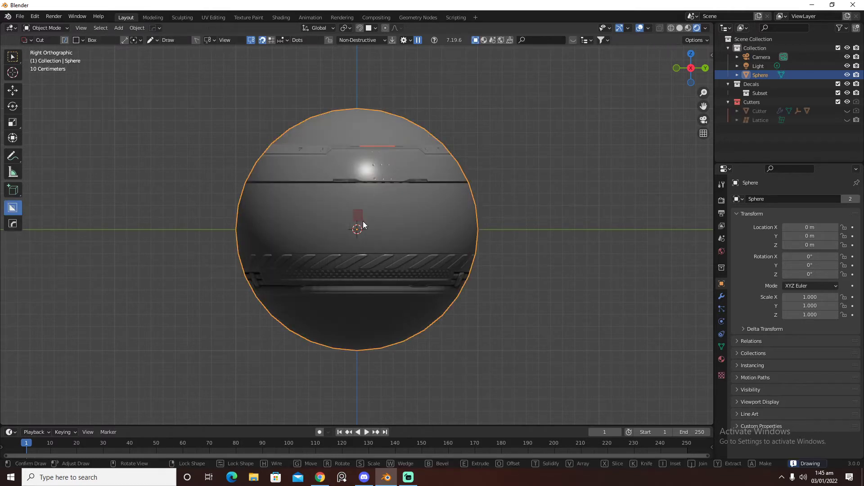
{"action": "key", "text": "d"}
{"action": "left_click", "coordinate": [361, 210]}
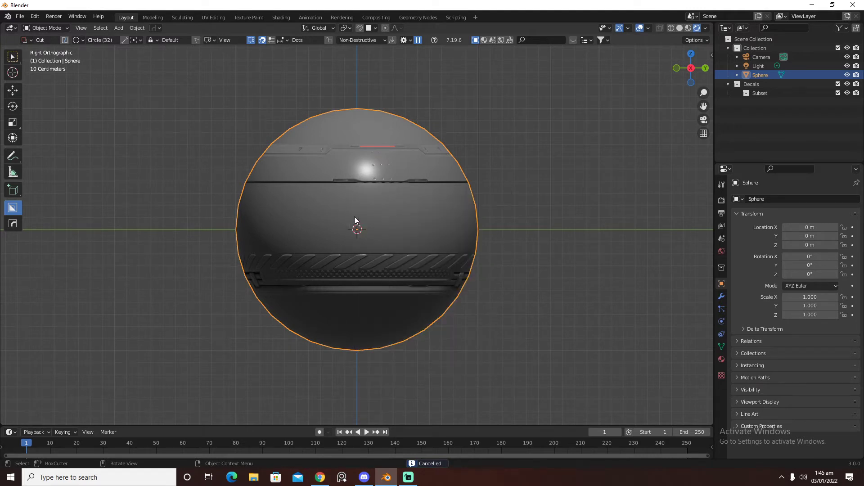
Cut a round hole into the side of the sphere between the upper and lower trim bands.
{"action": "left_click_drag", "start_coordinate": [354, 224], "coordinate": [388, 235]}
{"action": "middle_click_drag", "start_coordinate": [391, 235], "coordinate": [462, 255]}
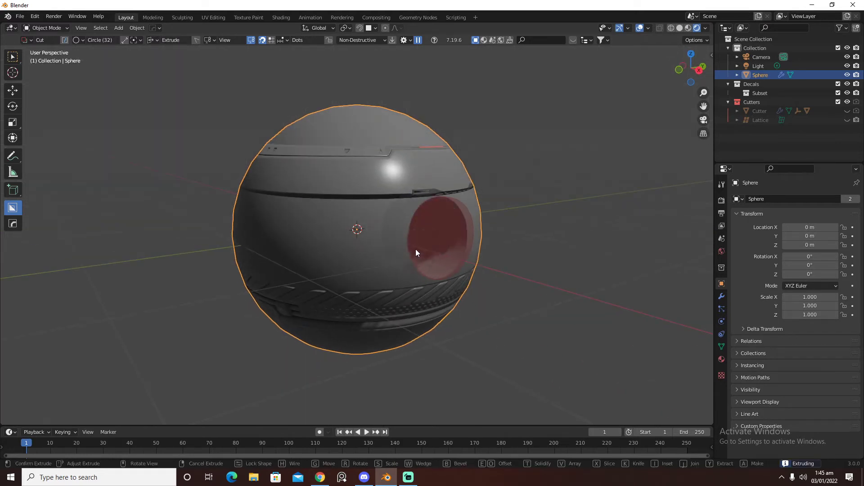
{"action": "left_click", "coordinate": [404, 247]}
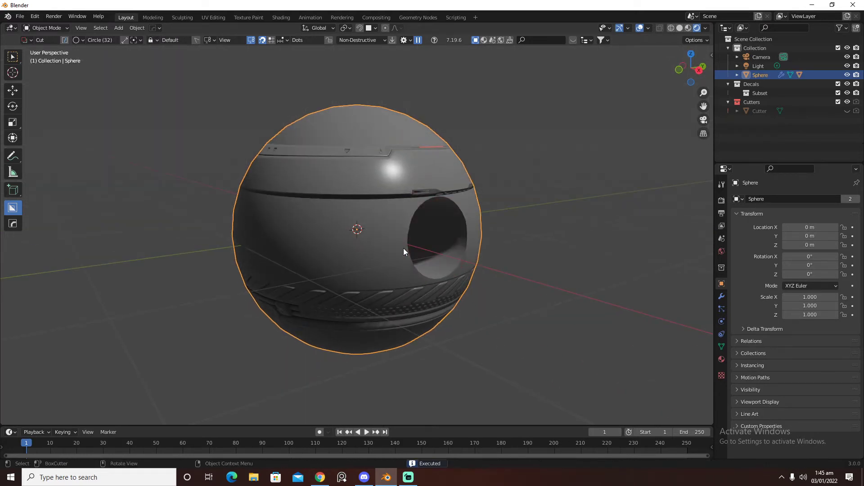
Return to the right orthographic view and switch from BoxCutter to the Select Box tool.
{"action": "middle_click_drag", "start_coordinate": [443, 247], "coordinate": [406, 239]}
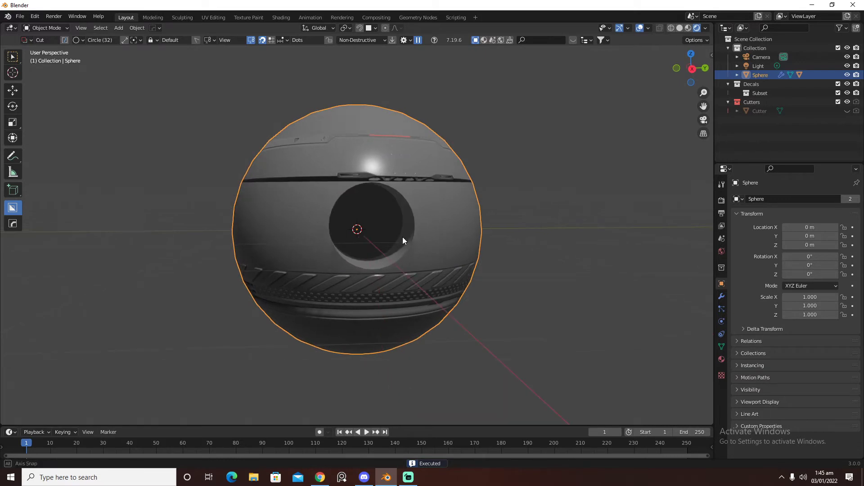
{"action": "key", "text": "grave"}
{"action": "left_click", "coordinate": [393, 237]}
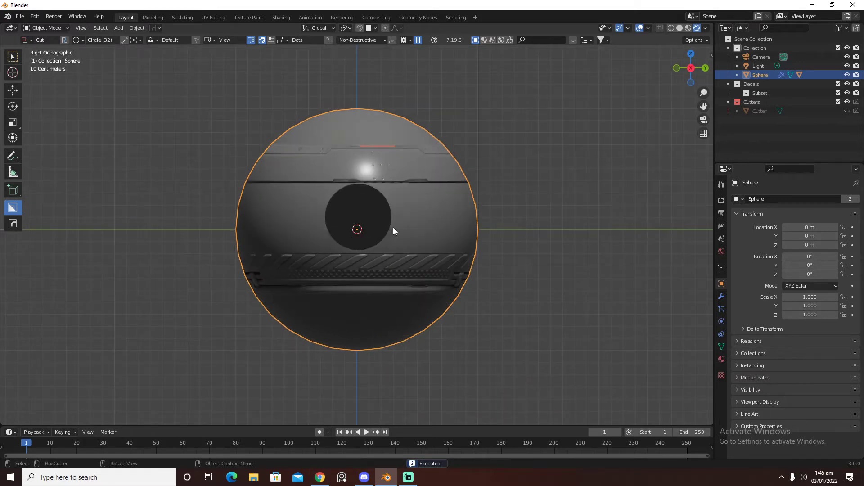
{"action": "key", "text": "ctrl+d"}
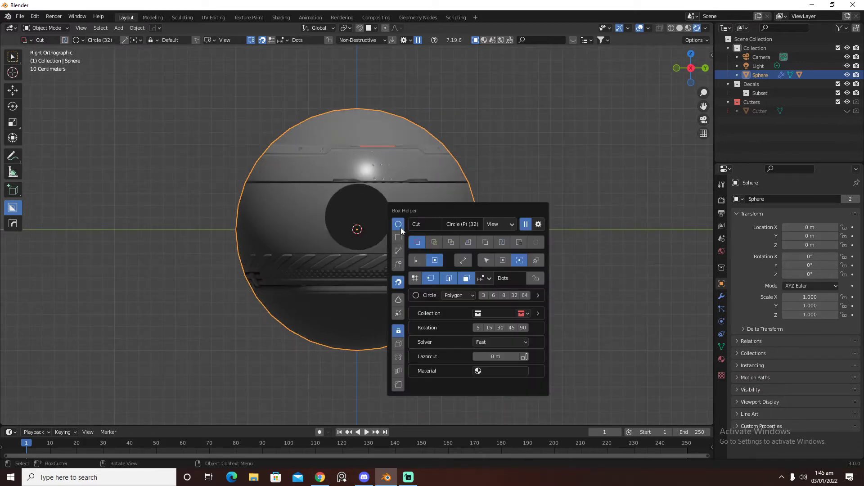
{"action": "left_click", "coordinate": [12, 57]}
Insert Blender Bros Scifi Info Decal Pack 2_006 on the sphere and move it about -0.99 m along Y, past the hole.
{"action": "key", "text": "d"}
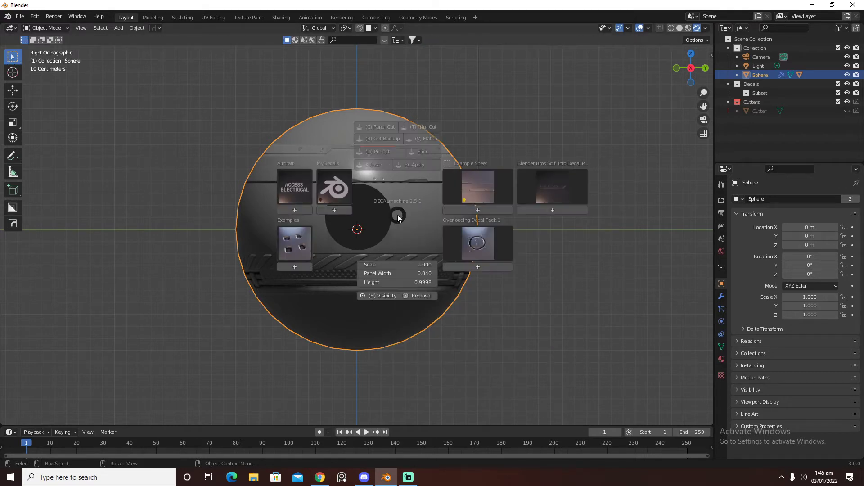
{"action": "left_click", "coordinate": [546, 187]}
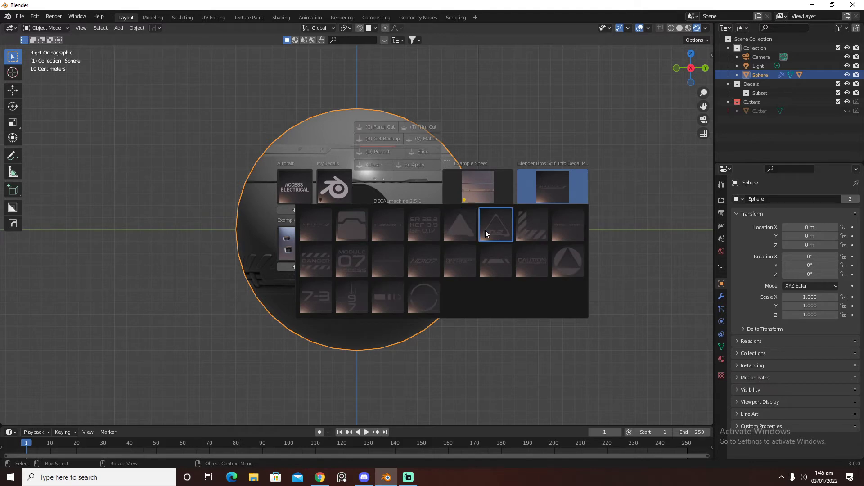
{"action": "left_click", "coordinate": [485, 231]}
{"action": "key", "text": "g"}
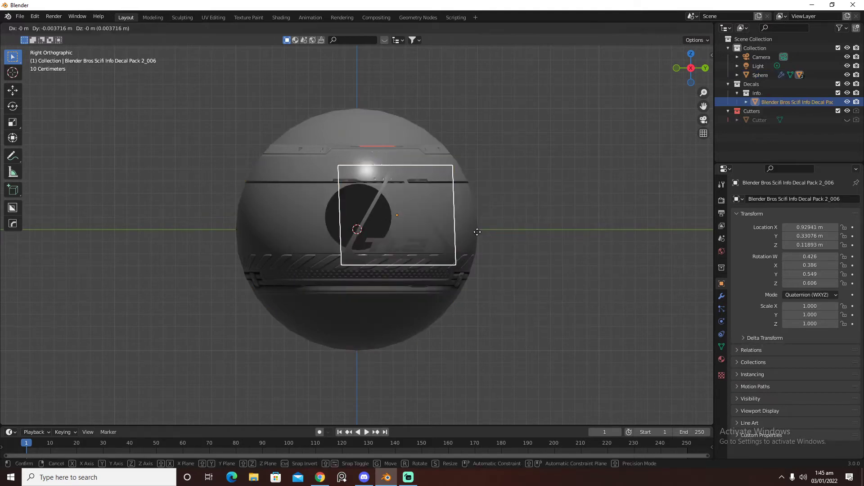
{"action": "left_click", "coordinate": [358, 230]}
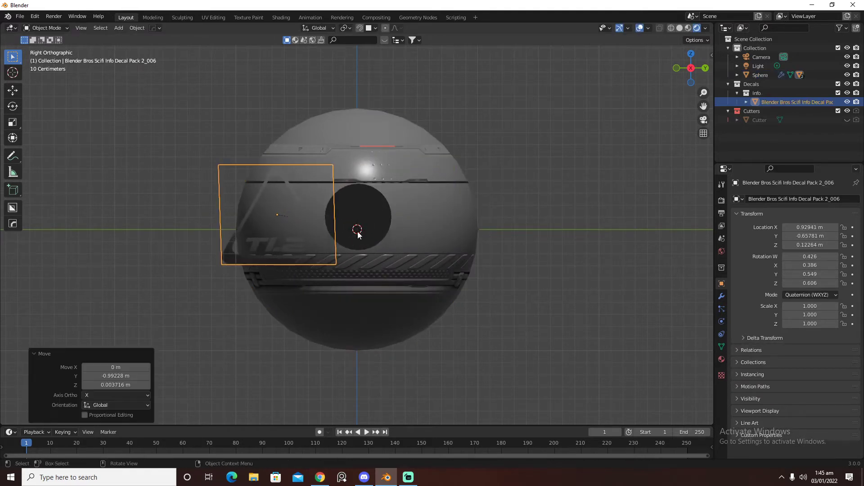
Delete the triangular info decal that was just placed.
{"action": "middle_click_drag", "start_coordinate": [357, 228], "coordinate": [405, 243]}
{"action": "key", "text": "x"}
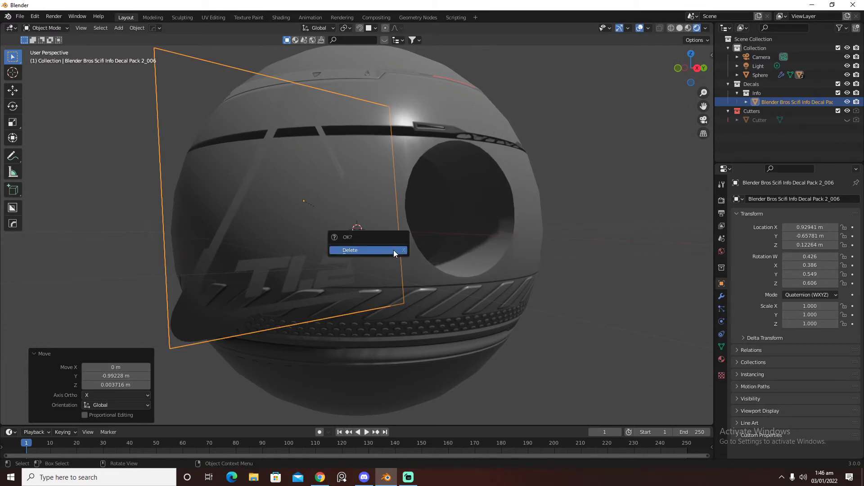
{"action": "left_click", "coordinate": [393, 250]}
In the right orthographic view, select the sphere and insert Blender Bros Scifi Info Decal Pack 2_006 on the negative Y side of the hole.
{"action": "key", "text": "grave"}
{"action": "left_click", "coordinate": [399, 243]}
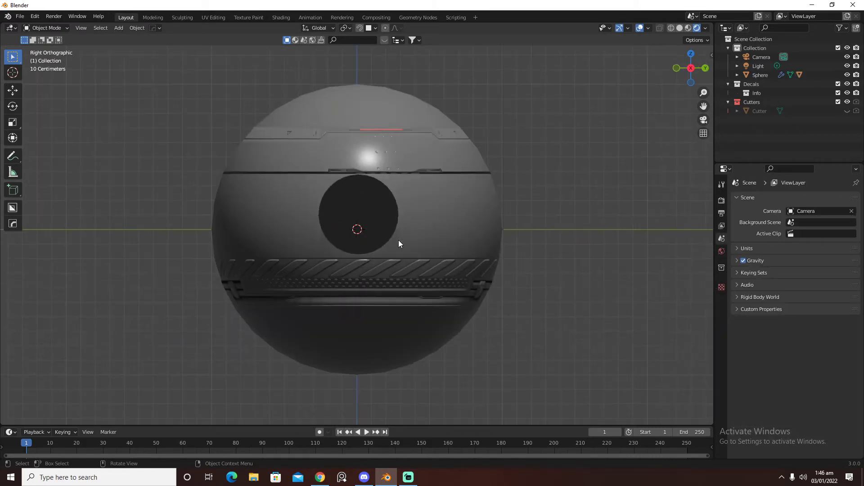
{"action": "left_click", "coordinate": [257, 216]}
{"action": "key", "text": "d"}
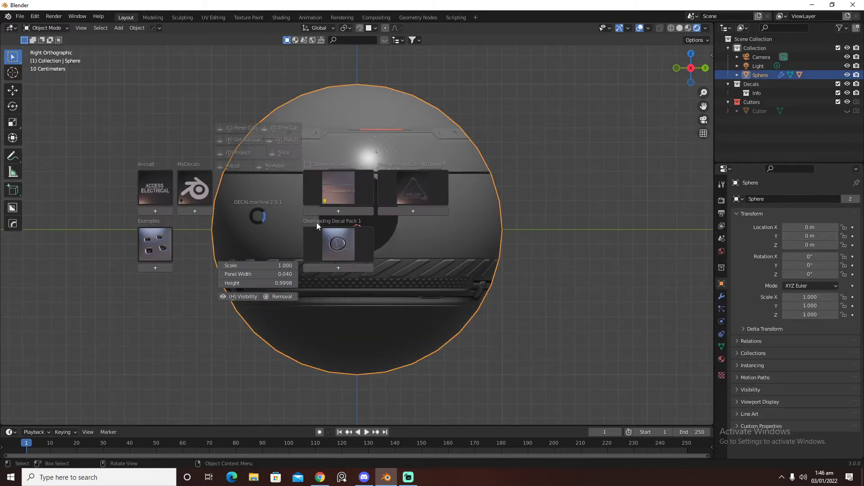
{"action": "left_click", "coordinate": [405, 213]}
Project the inserted info decal onto the curved surface of the sphere.
{"action": "middle_click_drag", "start_coordinate": [404, 212], "coordinate": [361, 235]}
{"action": "scroll", "coordinate": [361, 234], "scroll_direction": "up", "scroll_amount": 1}
{"action": "scroll", "coordinate": [383, 293], "scroll_direction": "down", "scroll_amount": 3}
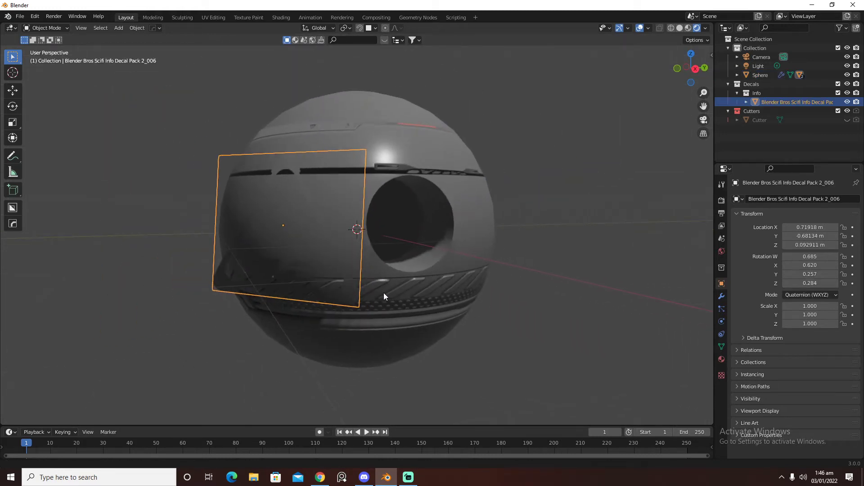
{"action": "key", "text": "d"}
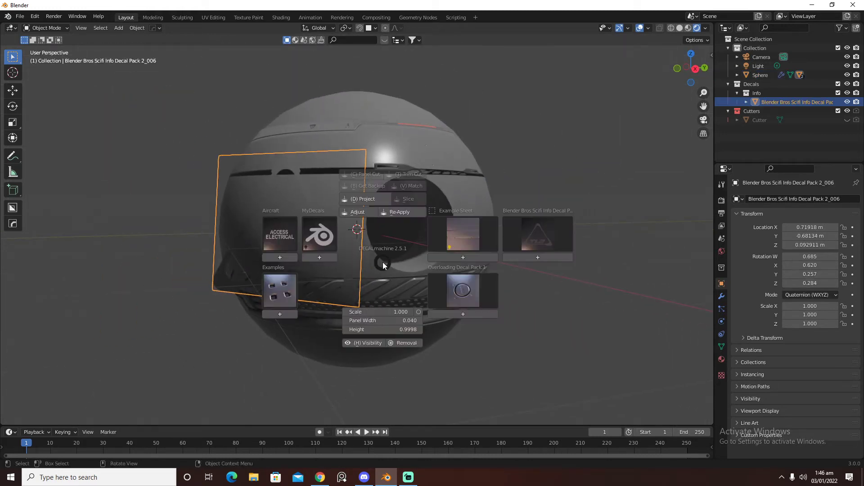
{"action": "left_click", "coordinate": [364, 201]}
{"action": "middle_click_drag", "start_coordinate": [408, 234], "coordinate": [407, 233]}
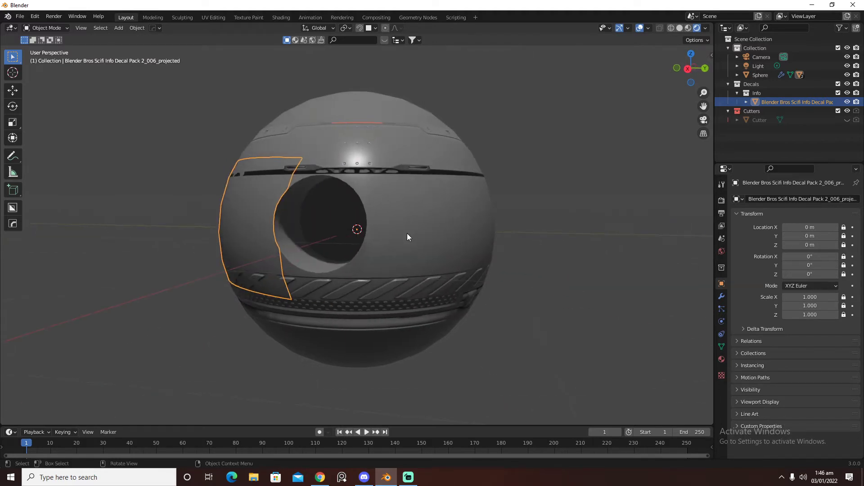
Select the sphere and insert the "Caution Decompression" decal, Blender Bros Scifi Info Decal Pack 2_015, on the positive Y side of the hole.
{"action": "left_click", "coordinate": [414, 229]}
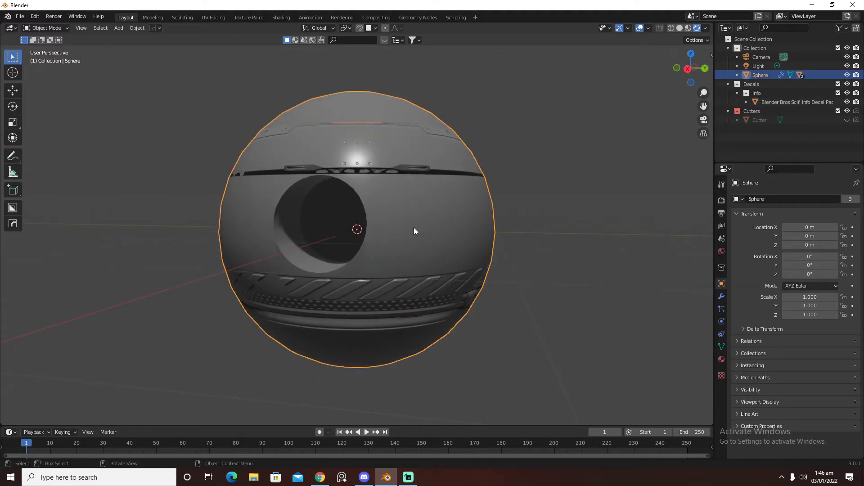
{"action": "key", "text": "d"}
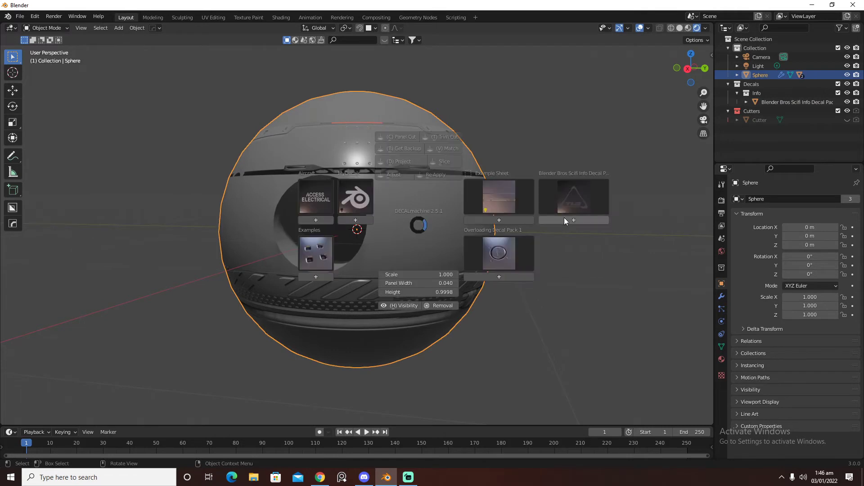
{"action": "left_click", "coordinate": [572, 205]}
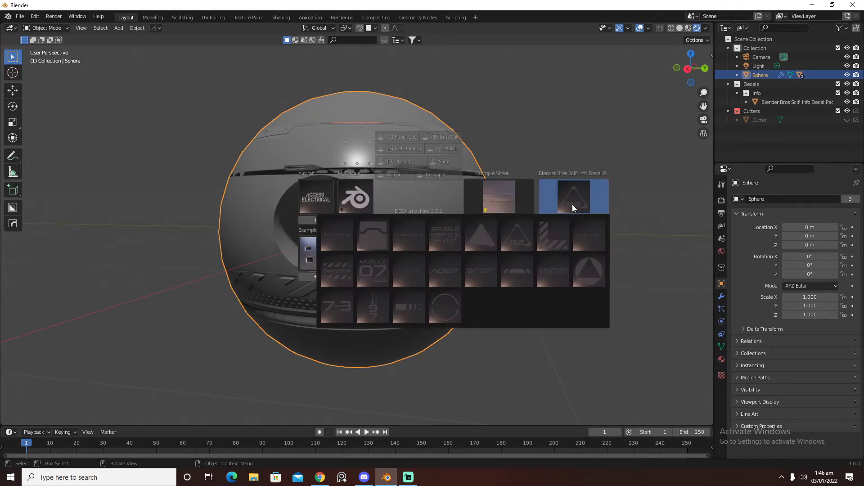
{"action": "left_click", "coordinate": [547, 267]}
{"action": "middle_click_drag", "start_coordinate": [547, 267], "coordinate": [485, 269]}
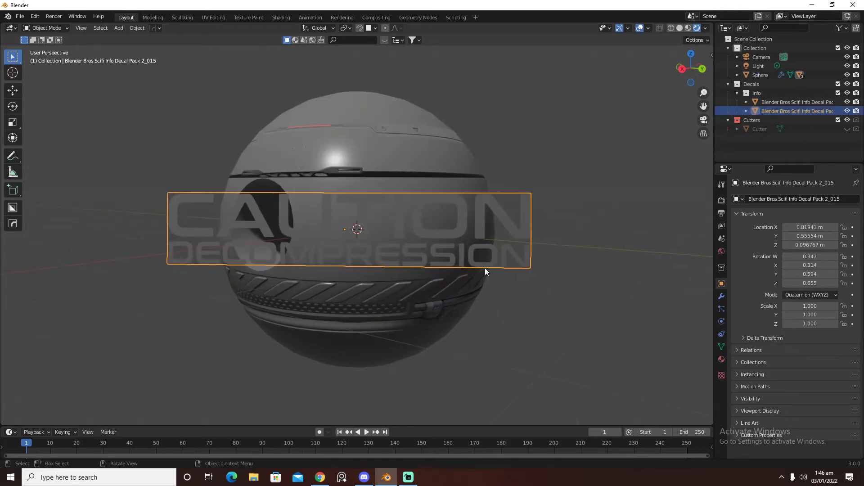
Move the caution decal along positive Y so that its edge sits just beside the round hole in the right orthographic view.
{"action": "key", "text": "g"}
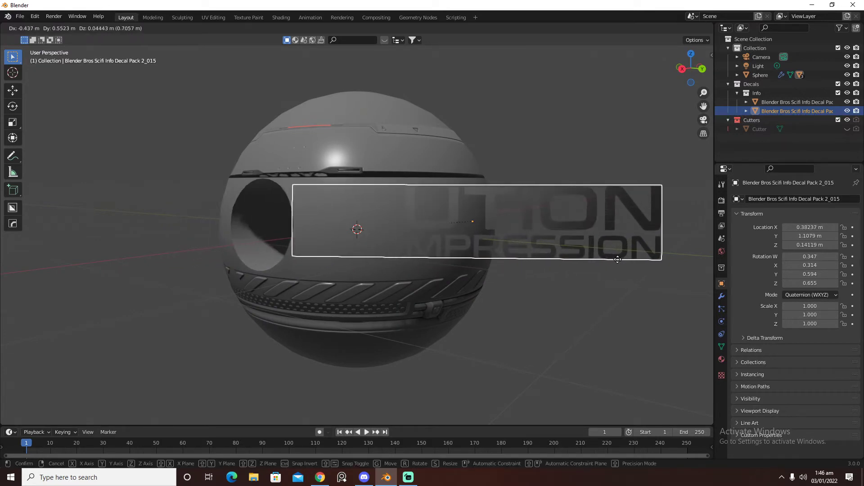
{"action": "left_click", "coordinate": [619, 261]}
{"action": "key", "text": "KP_3"}
{"action": "key", "text": "g"}
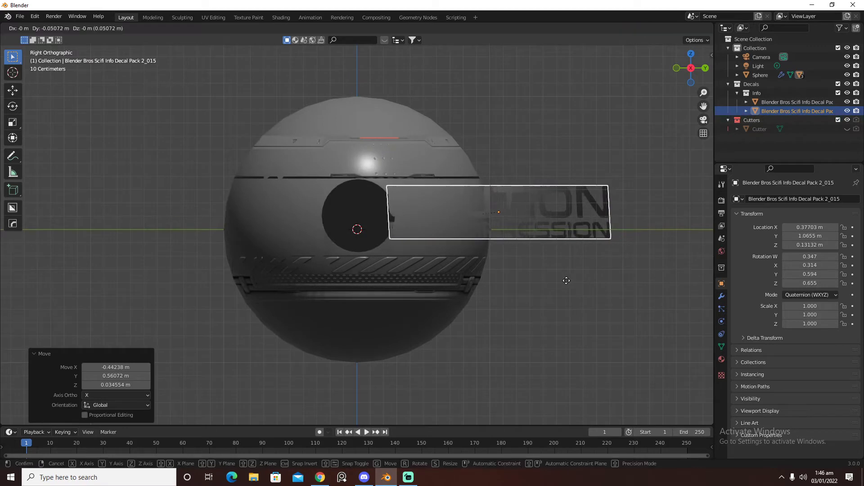
{"action": "left_click", "coordinate": [573, 279]}
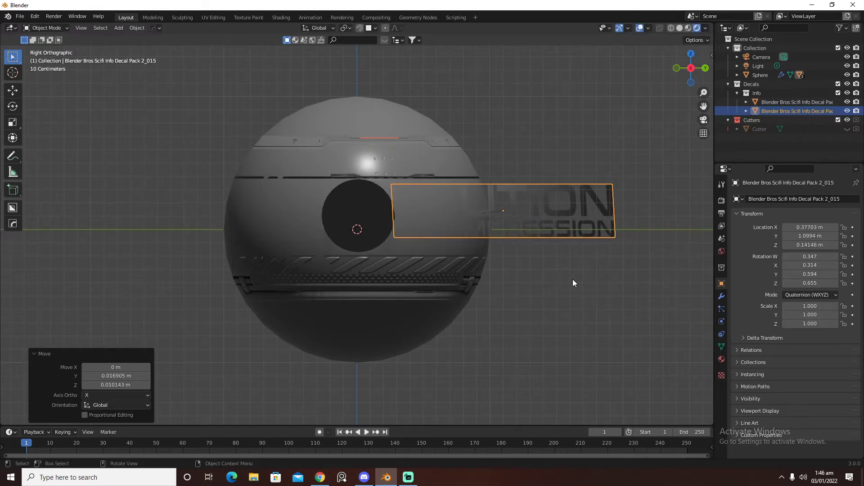
Try to project the caution decal onto the sphere from the right view, and undo the projection.
{"action": "key", "text": "d"}
{"action": "left_click", "coordinate": [447, 177]}
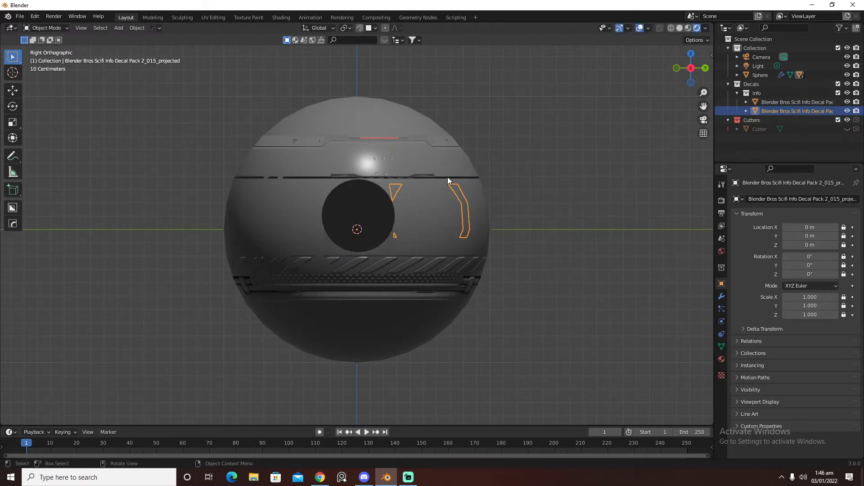
{"action": "middle_click_drag", "start_coordinate": [543, 209], "coordinate": [501, 222]}
{"action": "key", "text": "ctrl+z"}
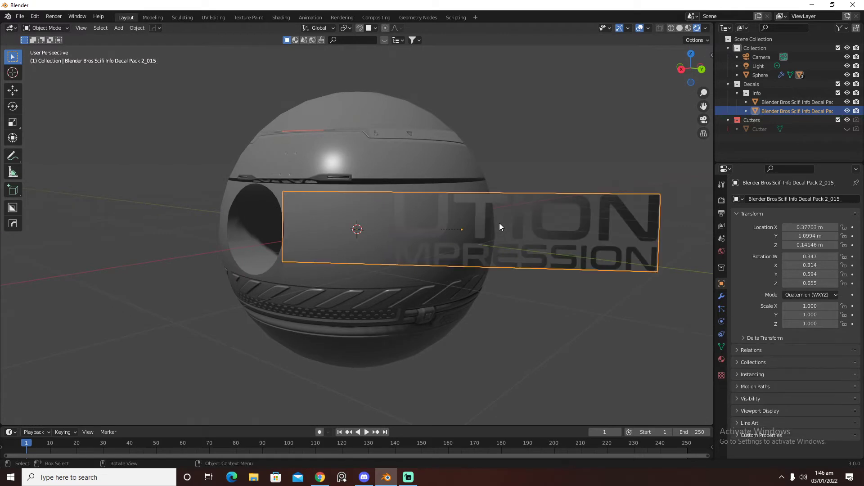
In the top orthographic view, rotate the caution decal by about -32.4°.
{"action": "key", "text": "grave"}
{"action": "left_click", "coordinate": [474, 242]}
{"action": "key", "text": "r"}
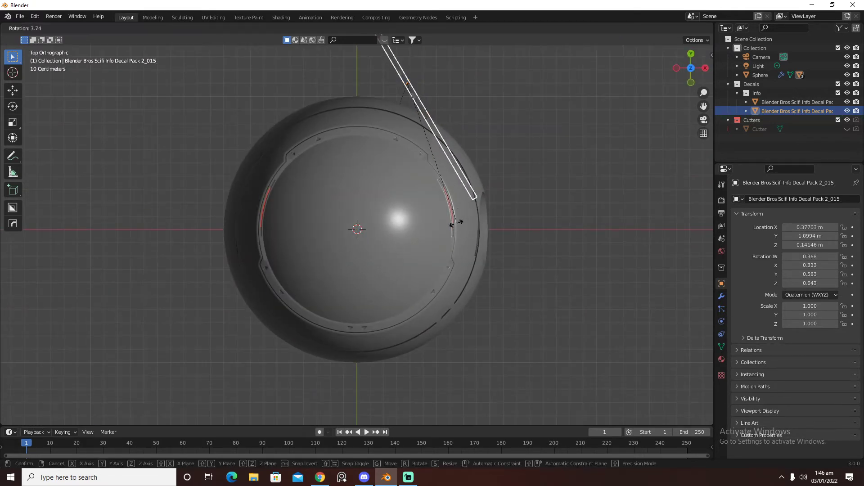
{"action": "left_click", "coordinate": [550, 180]}
In the top view, move the caution decal against the sphere's outer surface, to about X 0.41 m, Y 0.91 m.
{"action": "middle_click_drag", "start_coordinate": [549, 180], "coordinate": [481, 261]}
{"action": "key", "text": "grave"}
{"action": "left_click", "coordinate": [515, 189]}
{"action": "key", "text": "g"}
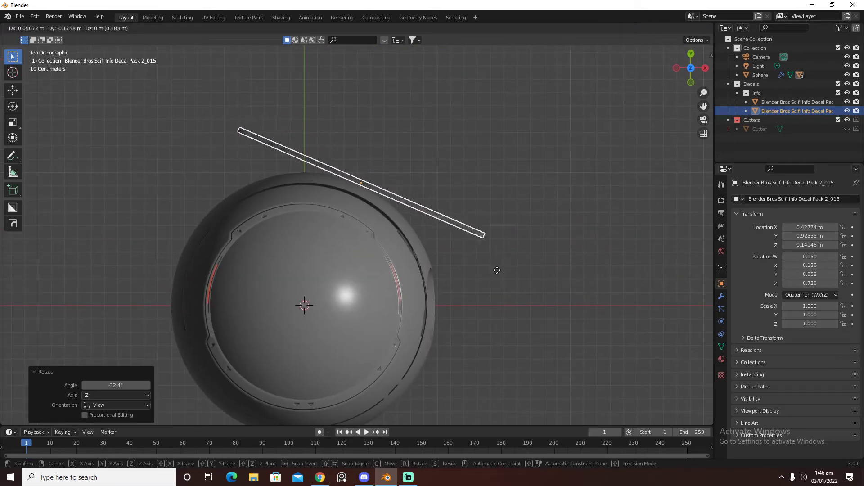
{"action": "left_click", "coordinate": [495, 272]}
Reselect the caution decal and try to project it onto the sphere.
{"action": "left_click", "coordinate": [399, 239]}
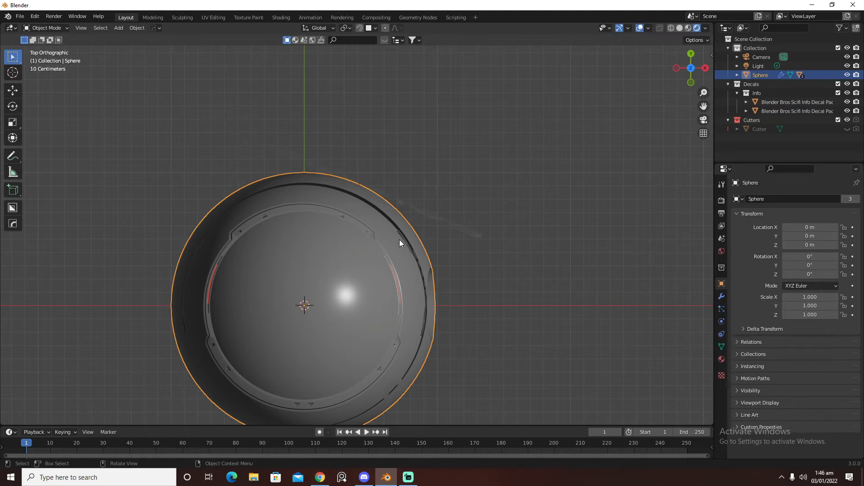
{"action": "left_click", "coordinate": [414, 209]}
{"action": "key", "text": "d"}
{"action": "left_click", "coordinate": [424, 156]}
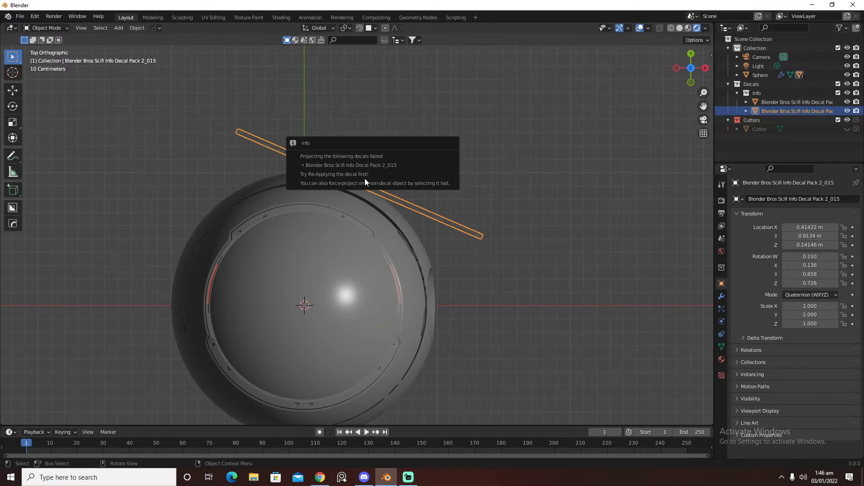
{"action": "middle_click_drag", "start_coordinate": [553, 216], "coordinate": [409, 157]}
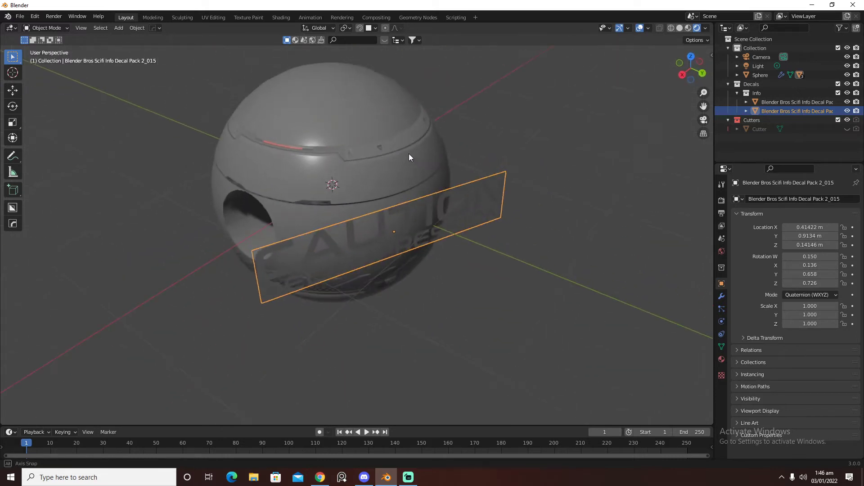
Try to project the CAUTION DECOMPRESSION decal onto the sphere, and delete the unprojected decal.
{"action": "left_click", "coordinate": [406, 193], "text": "shift"}
{"action": "key", "text": "d"}
{"action": "left_click", "coordinate": [390, 131]}
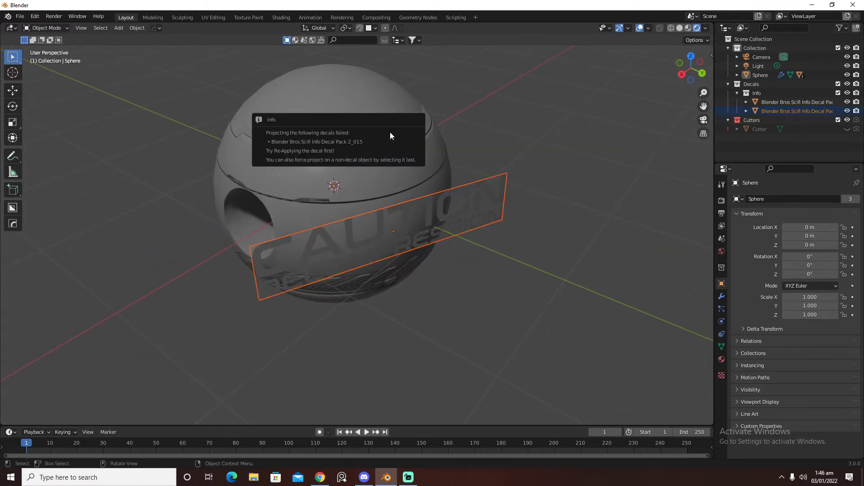
{"action": "left_click", "coordinate": [387, 234]}
{"action": "key", "text": "x"}
{"action": "left_click", "coordinate": [387, 234]}
{"action": "left_click", "coordinate": [388, 233]}
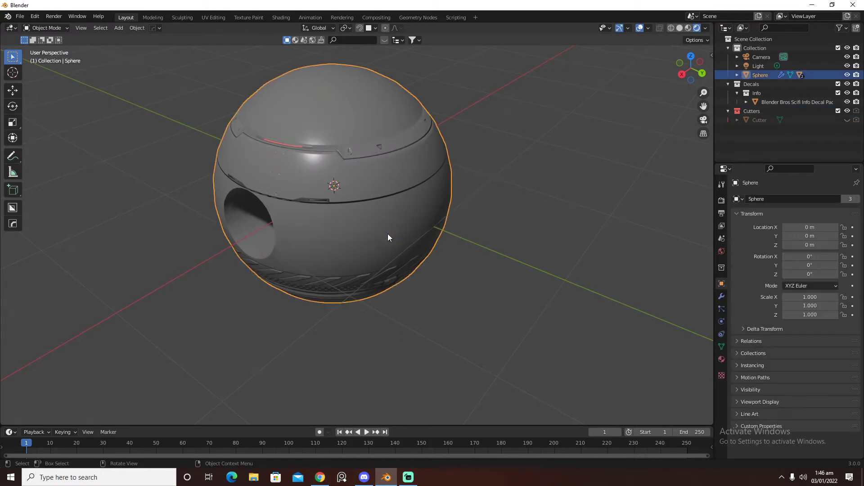
Try inserting a fresh CAUTION DECOMPRESSION decal on the sphere and projecting it, and delete the projected result.
{"action": "key", "text": "d"}
{"action": "left_click", "coordinate": [541, 229]}
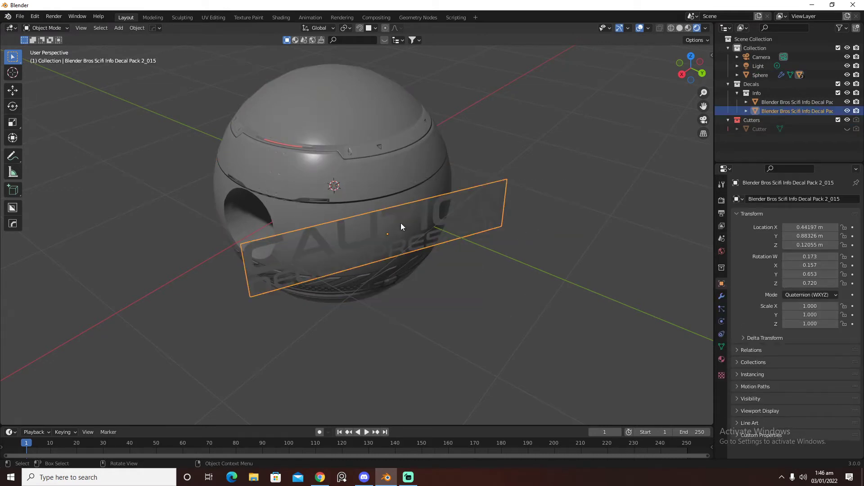
{"action": "key", "text": "d"}
{"action": "left_click", "coordinate": [377, 136]}
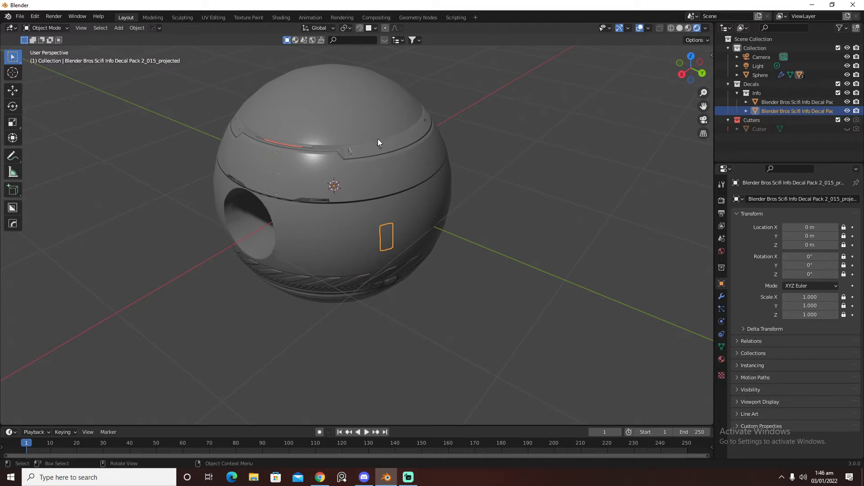
{"action": "middle_click_drag", "start_coordinate": [377, 138], "coordinate": [454, 283]}
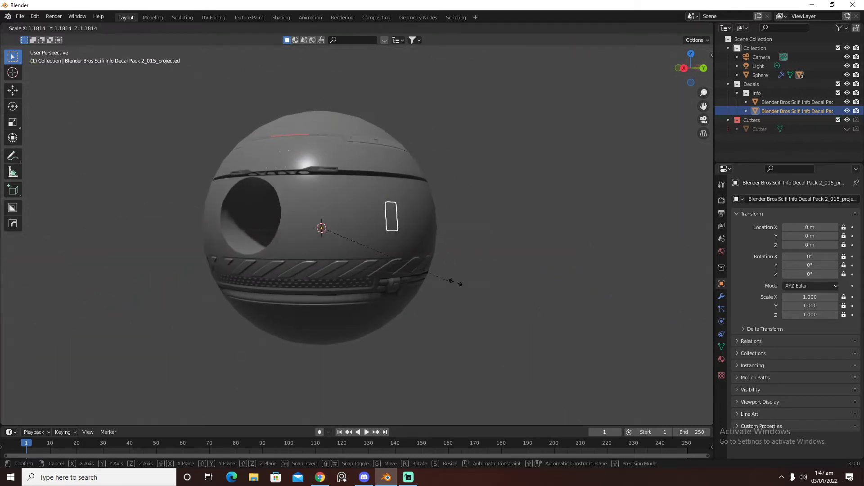
{"action": "key", "text": "x"}
{"action": "left_click", "coordinate": [444, 264]}
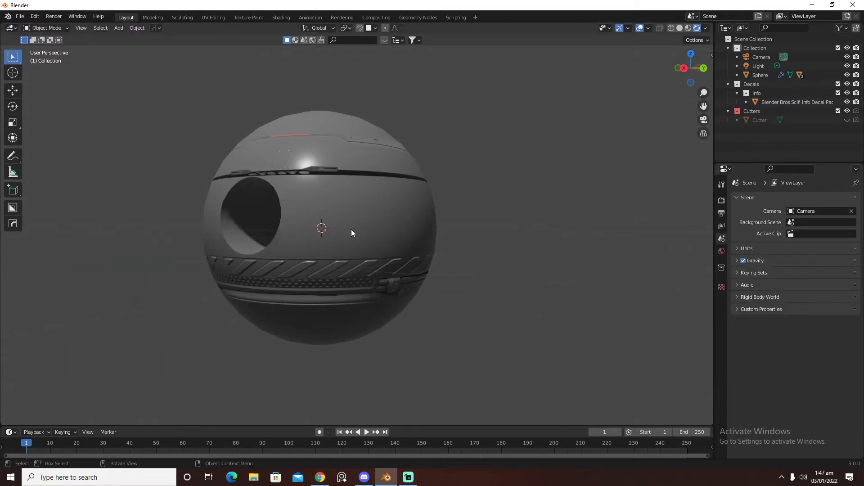
Retry the CAUTION DECOMPRESSION decal projection from a closer side view of the sphere, and delete the narrow projected patch.
{"action": "mouse_move", "coordinate": [351, 228]}
{"action": "middle_mouse_down"}
{"action": "mouse_move", "coordinate": [433, 233]}
{"action": "mouse_move", "coordinate": [338, 227]}
{"action": "middle_mouse_up"}
{"action": "left_click", "coordinate": [343, 223]}
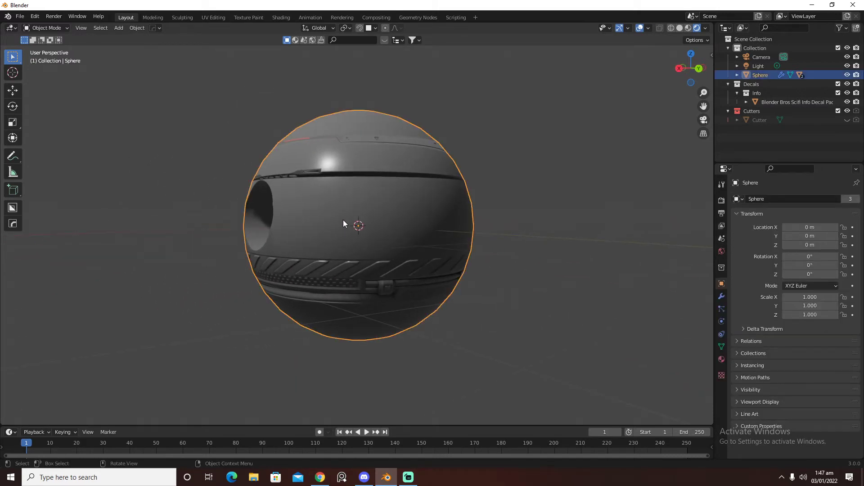
{"action": "key", "text": "KP_Decimal"}
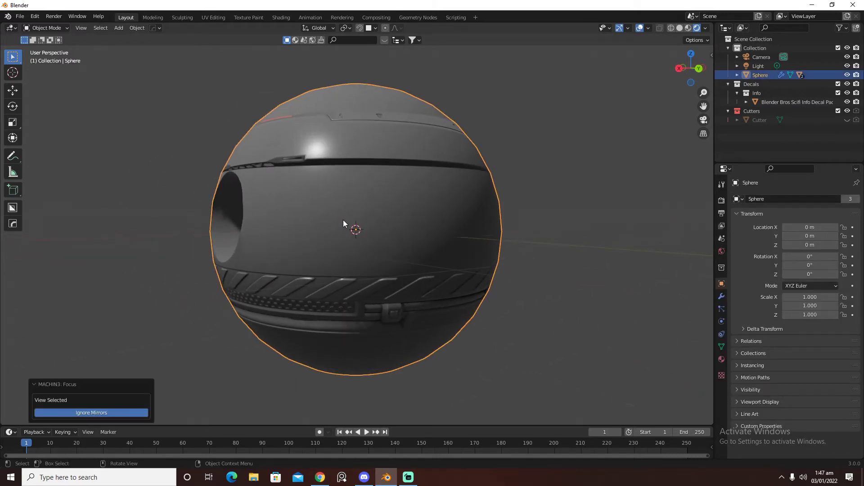
{"action": "key", "text": "d"}
{"action": "left_click", "coordinate": [480, 215]}
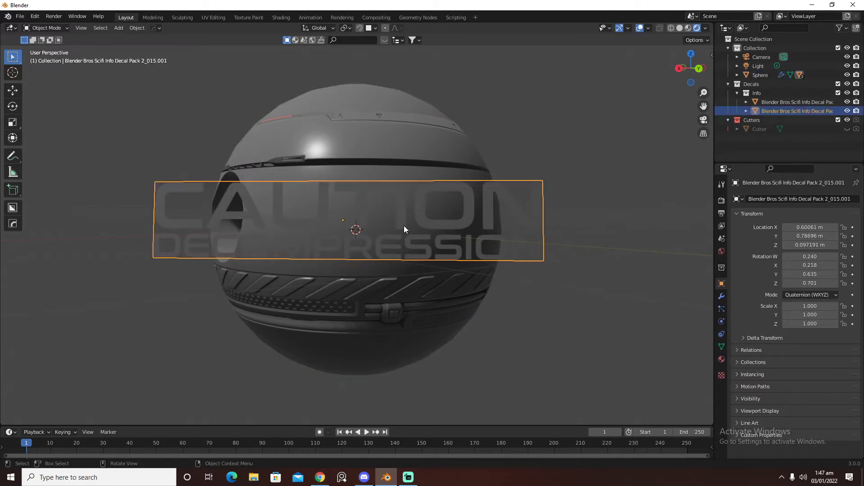
{"action": "key", "text": "d"}
{"action": "left_click", "coordinate": [382, 163]}
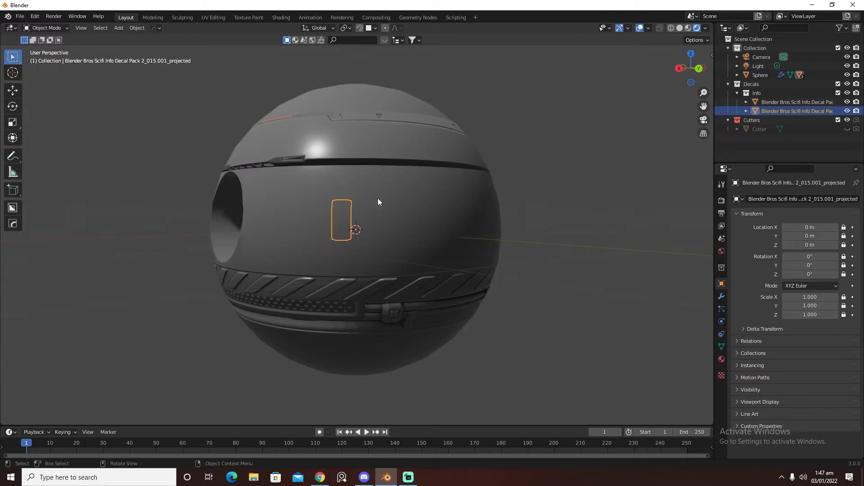
{"action": "mouse_move", "coordinate": [378, 202]}
{"action": "middle_mouse_down"}
{"action": "mouse_move", "coordinate": [439, 205]}
{"action": "mouse_move", "coordinate": [393, 205]}
{"action": "middle_mouse_up"}
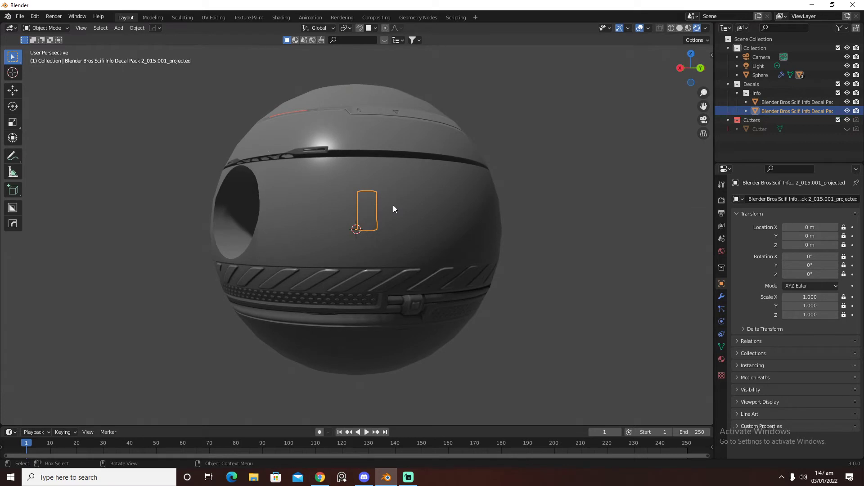
{"action": "scroll", "coordinate": [392, 205], "scroll_direction": "up", "scroll_amount": 2}
{"action": "key", "text": "x"}
{"action": "left_click", "coordinate": [393, 204]}
Try inserting the MODULE 07 ACCESS decal from Blender Bros Scifi Info Decal Pack 2 and projecting it onto the sphere, and delete it.
{"action": "key", "text": "d"}
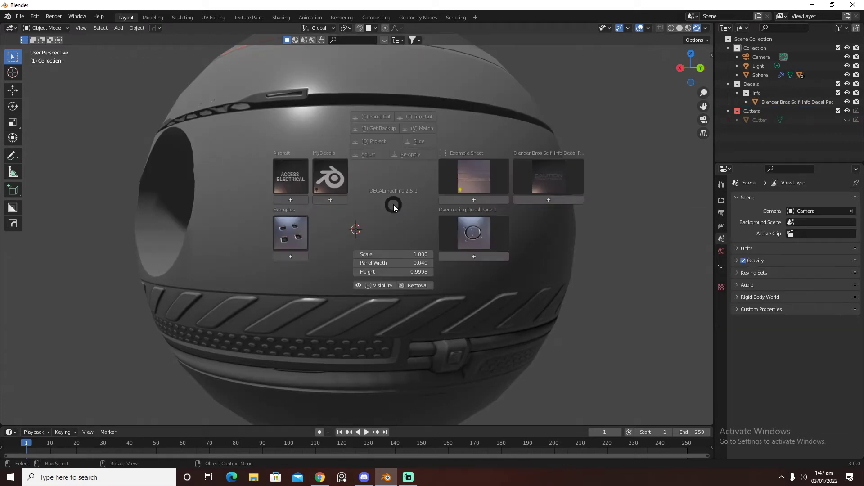
{"action": "left_click", "coordinate": [536, 185]}
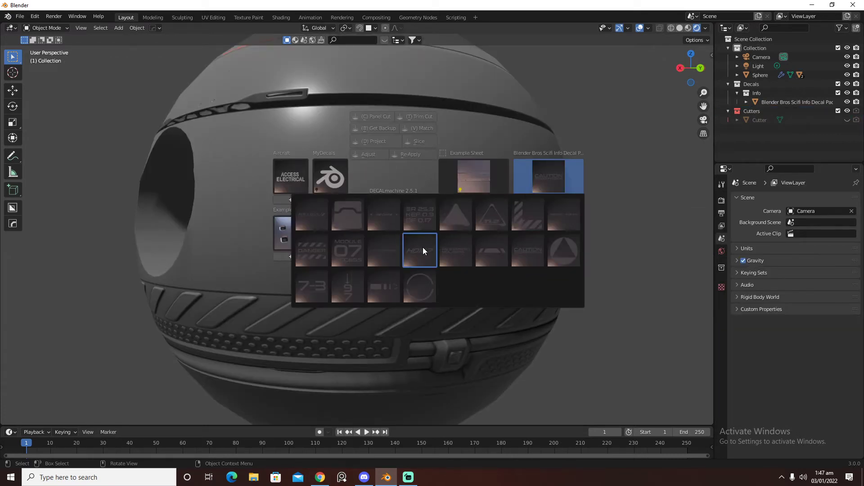
{"action": "left_click", "coordinate": [358, 250]}
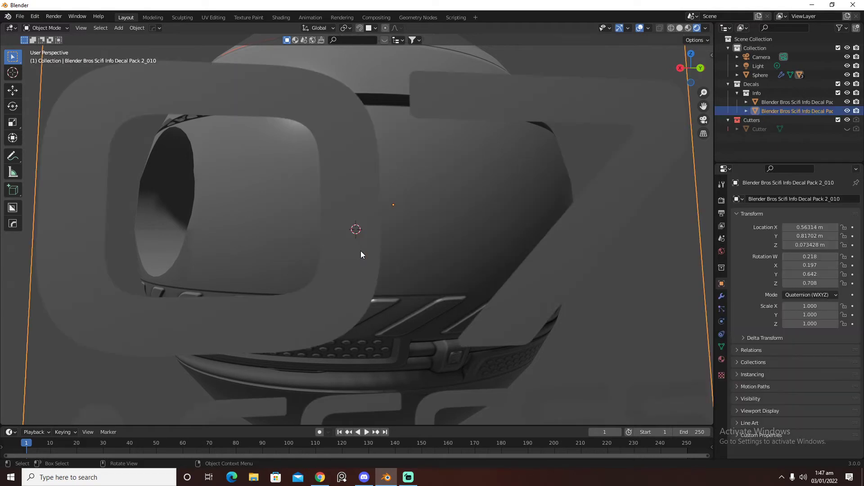
{"action": "key", "text": "KP_Decimal"}
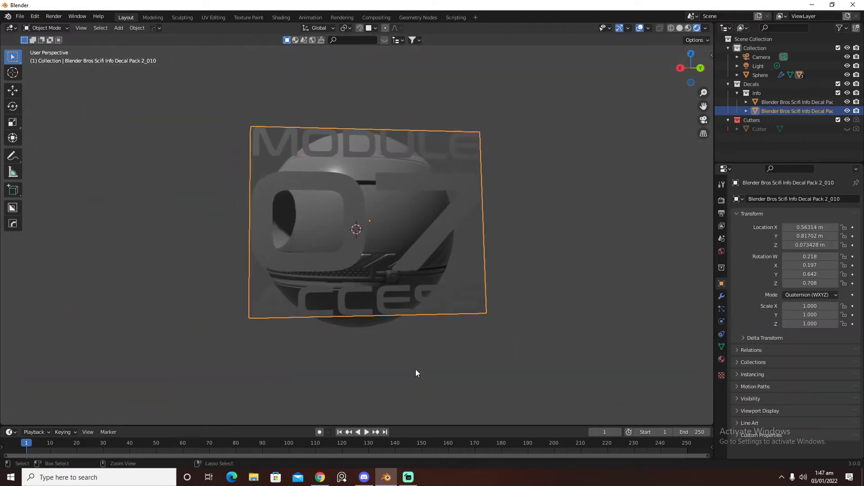
{"action": "key", "text": "d"}
{"action": "left_click", "coordinate": [394, 254]}
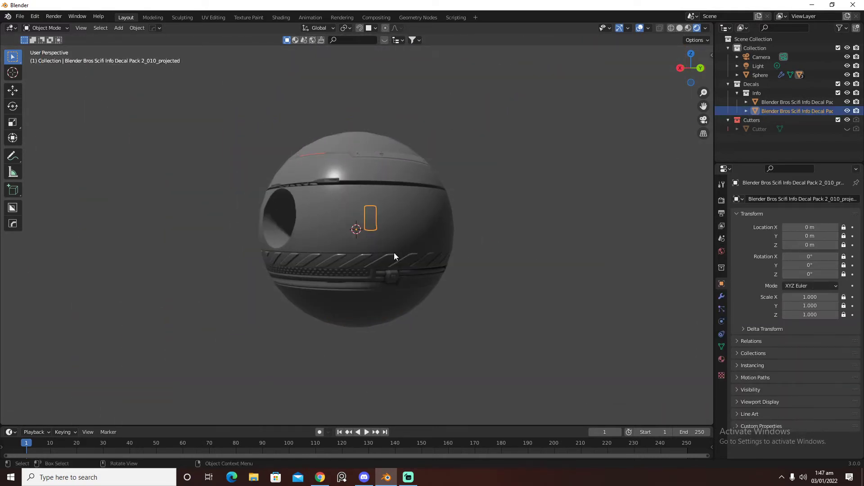
{"action": "middle_click_drag", "start_coordinate": [510, 299], "coordinate": [573, 301], "text": "alt"}
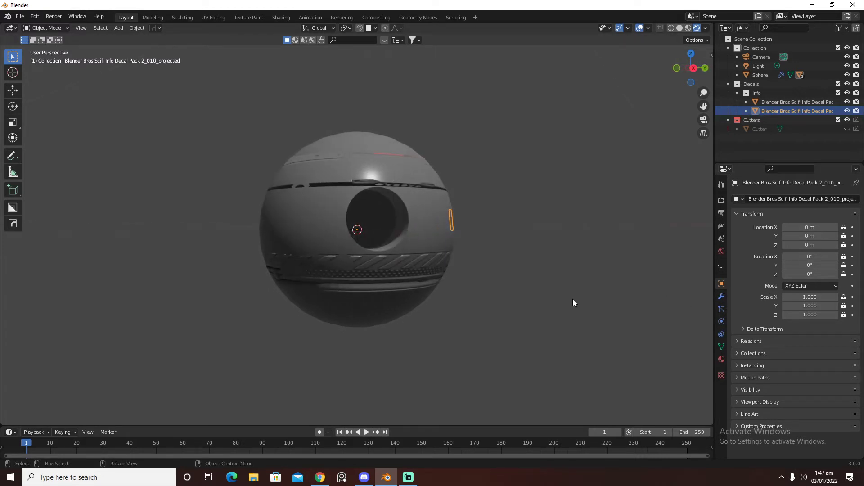
{"action": "key", "text": "Delete"}
Lighten the base color of the sphere's Example Sheet material to a value of about 0.487.
{"action": "left_click", "coordinate": [436, 256]}
{"action": "left_click", "coordinate": [722, 358]}
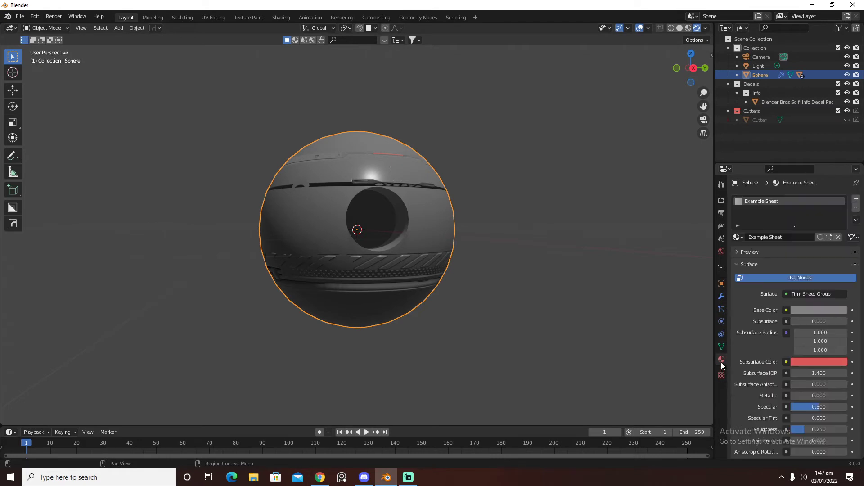
{"action": "left_click", "coordinate": [844, 310]}
{"action": "mouse_move", "coordinate": [840, 212]}
{"action": "left_mouse_down"}
{"action": "mouse_move", "coordinate": [840, 181]}
{"action": "mouse_move", "coordinate": [840, 198]}
{"action": "left_mouse_up"}
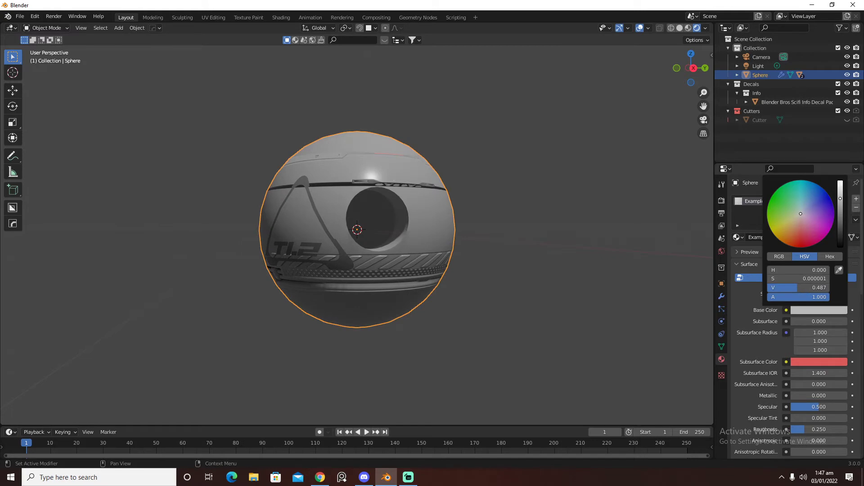
Insert the round vent decal 005 from Overloading Decal Pack 1 beside the sphere's round hole and scale it to about 0.57.
{"action": "middle_click_drag", "start_coordinate": [477, 257], "coordinate": [376, 242]}
{"action": "key", "text": "d"}
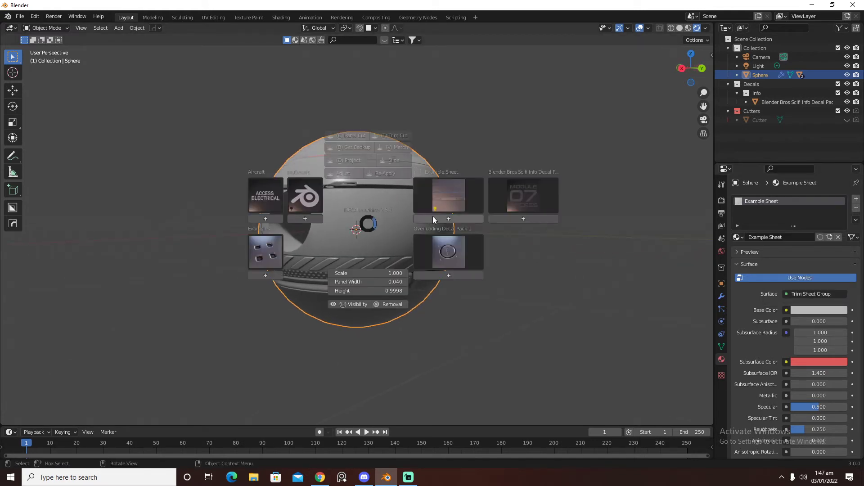
{"action": "left_click", "coordinate": [457, 262]}
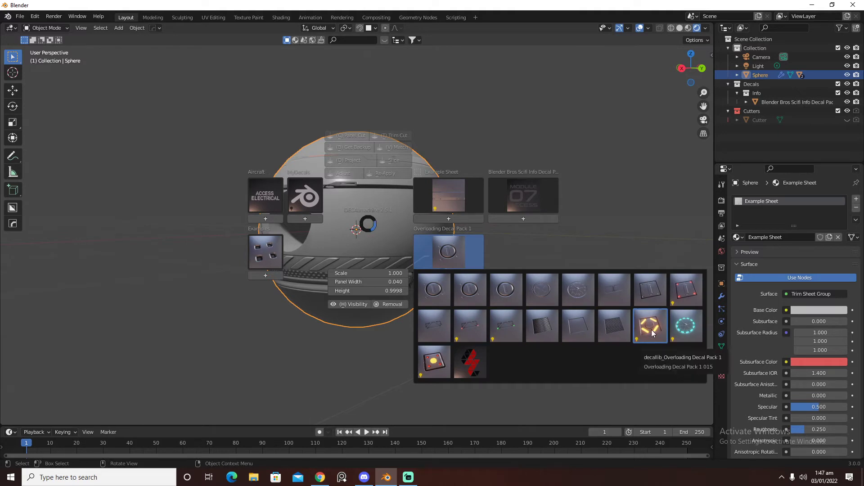
{"action": "left_click", "coordinate": [593, 300]}
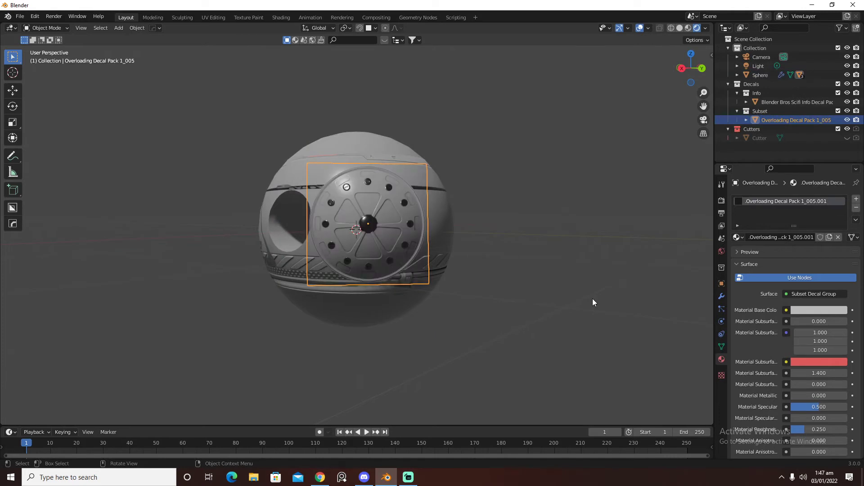
{"action": "key", "text": "s"}
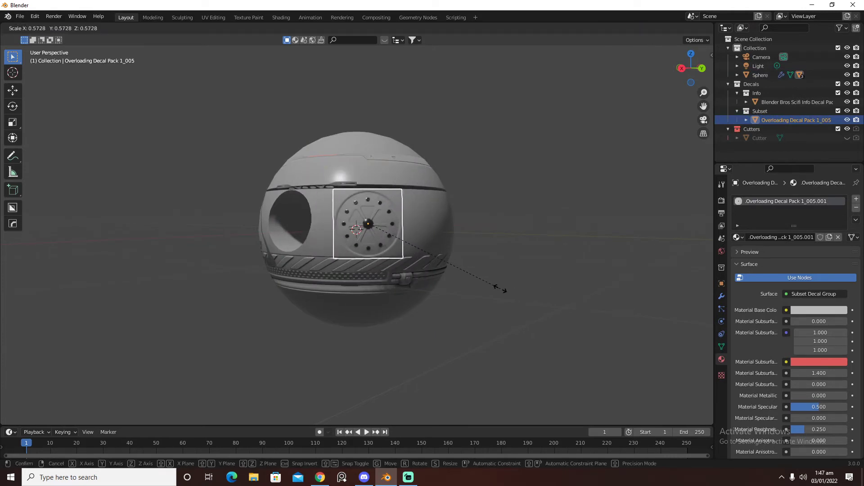
{"action": "left_click", "coordinate": [500, 288]}
Project the round vent decal onto the sphere's curved surface.
{"action": "key", "text": "d"}
{"action": "left_click", "coordinate": [477, 226]}
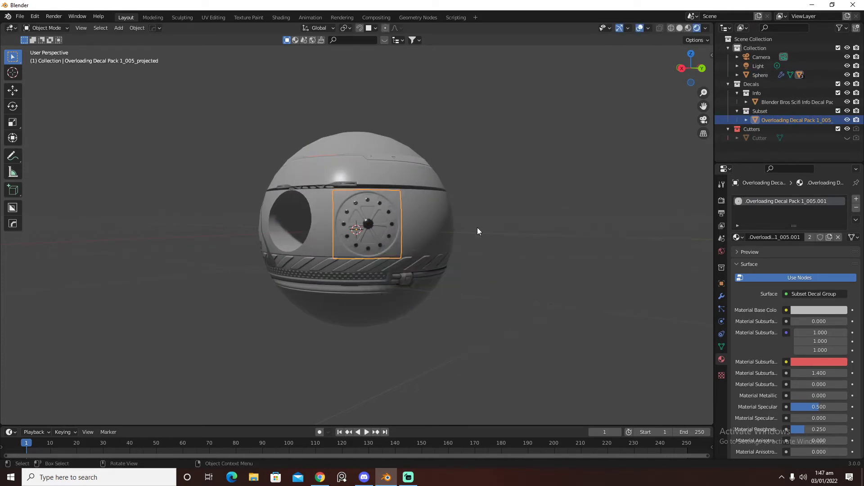
{"action": "mouse_move", "coordinate": [482, 253]}
{"action": "middle_mouse_down"}
{"action": "mouse_move", "coordinate": [530, 256]}
{"action": "mouse_move", "coordinate": [477, 254]}
{"action": "middle_mouse_up"}
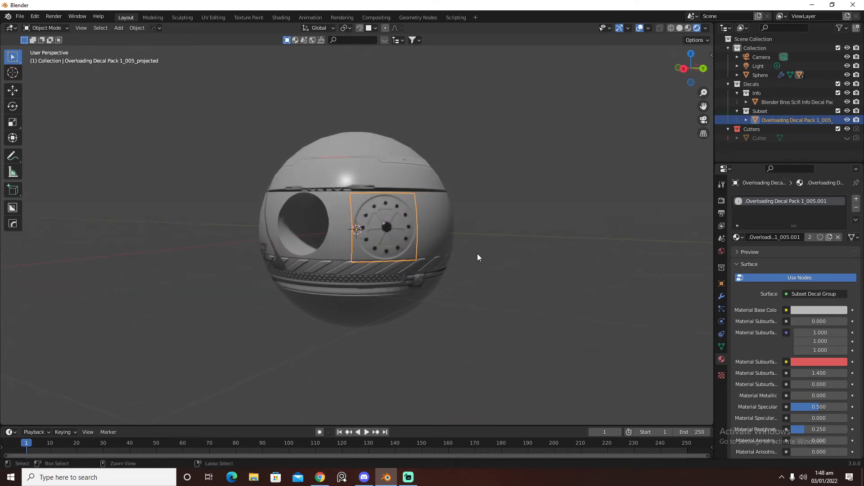
Save the scene to drive D as ship.blend.
{"action": "key", "text": "ctrl+s"}
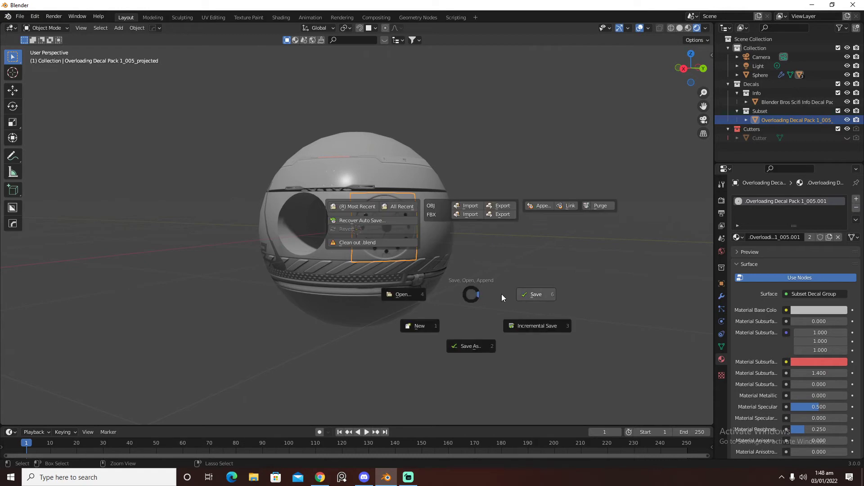
{"action": "left_click", "coordinate": [501, 294]}
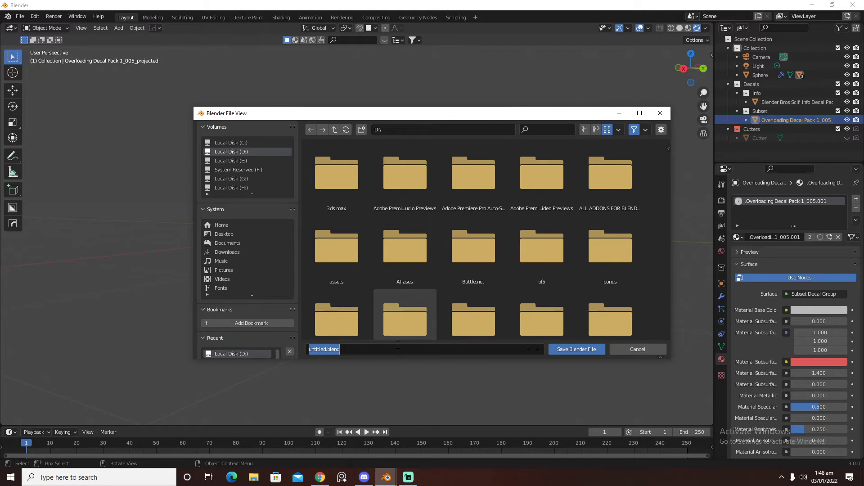
{"action": "type", "text": "ship"}
{"action": "left_click", "coordinate": [582, 353]}
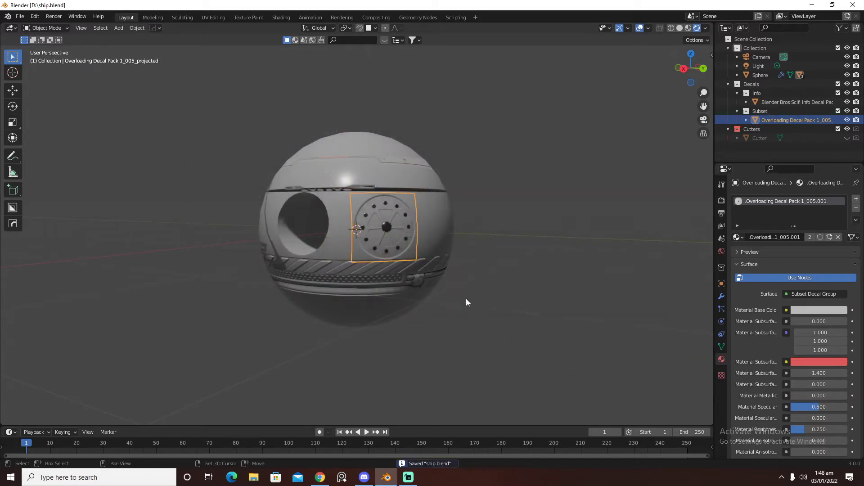
{"action": "middle_click_drag", "start_coordinate": [465, 303], "coordinate": [504, 334]}
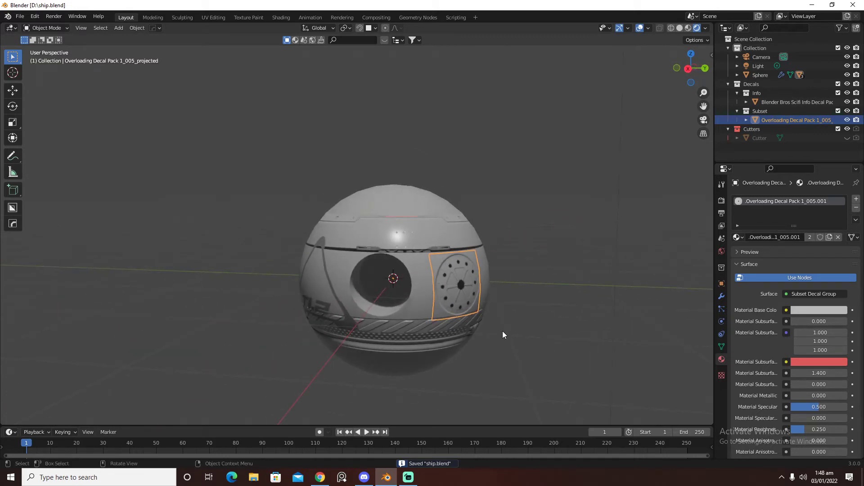
{"action": "scroll", "coordinate": [502, 332], "scroll_direction": "down", "scroll_amount": 2}
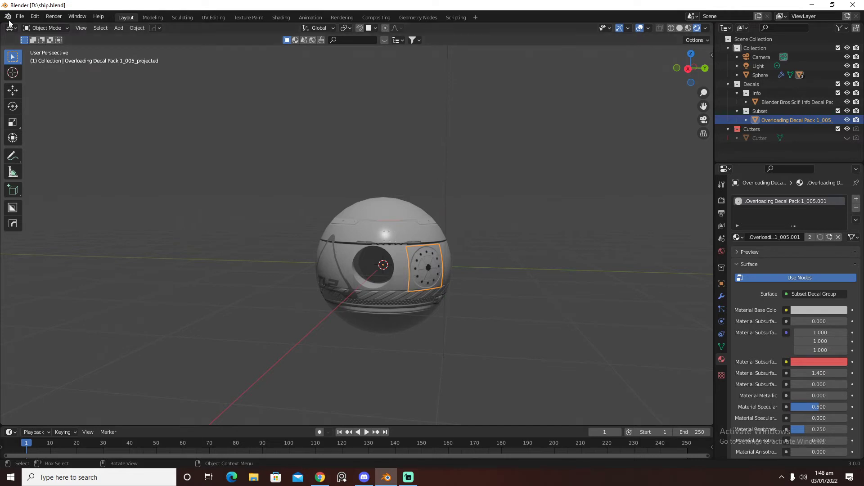
{"action": "key", "text": "a"}
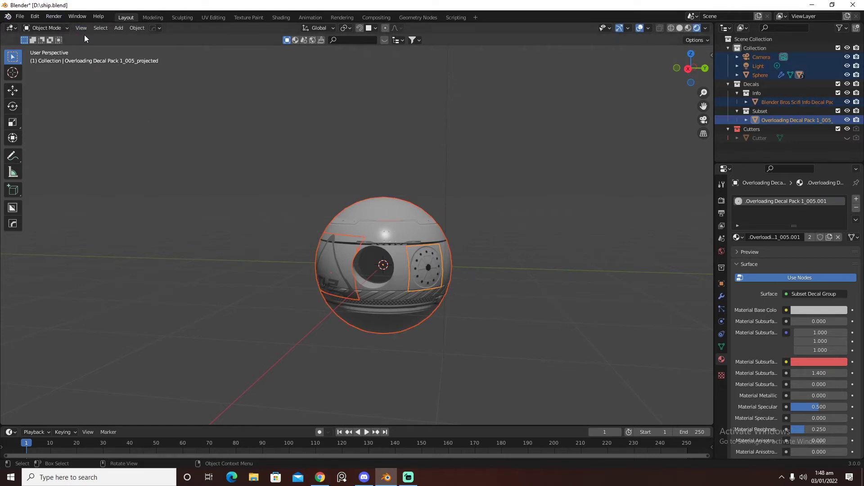
{"action": "left_click", "coordinate": [371, 264]}
{"action": "key", "text": "Tab"}
{"action": "left_click", "coordinate": [441, 273]}
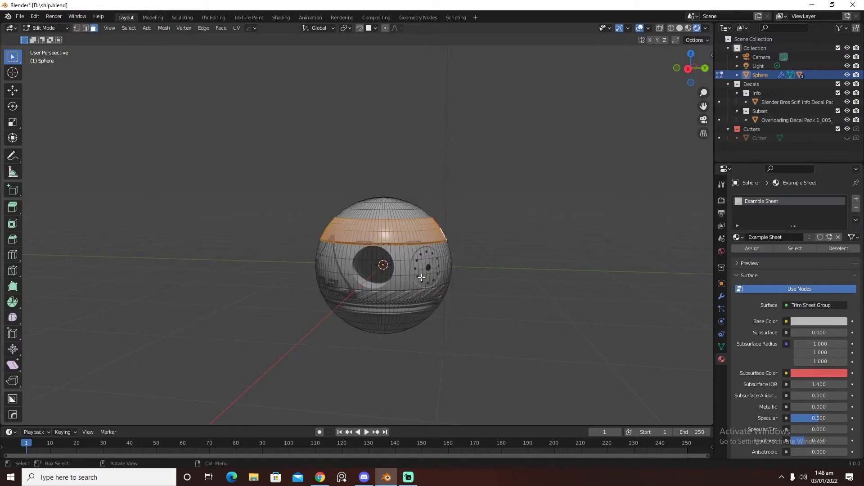
{"action": "key", "text": "Tab"}
Sharpen the sphere with Csharp to apply its boolean modifier.
{"action": "left_click", "coordinate": [420, 245]}
{"action": "key", "text": "q"}
{"action": "left_click", "coordinate": [458, 275]}
{"action": "left_click", "coordinate": [458, 275]}
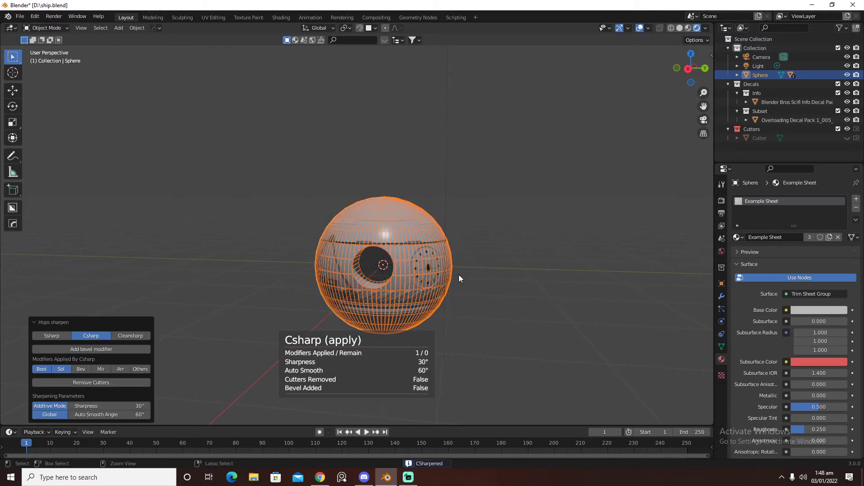
Select the face inside the sphere's round hole in Edit Mode and add a new material in a second slot.
{"action": "key", "text": "Tab"}
{"action": "left_click", "coordinate": [451, 271]}
{"action": "left_click", "coordinate": [378, 265]}
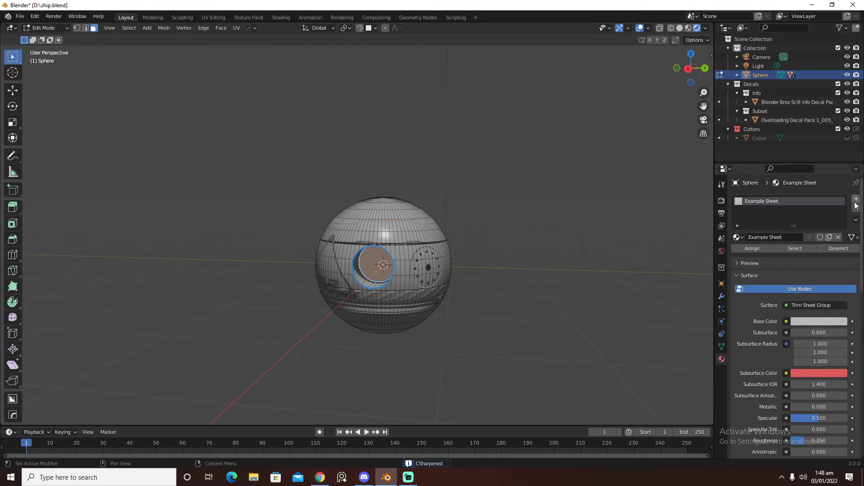
{"action": "left_click", "coordinate": [855, 201]}
{"action": "left_click", "coordinate": [806, 259]}
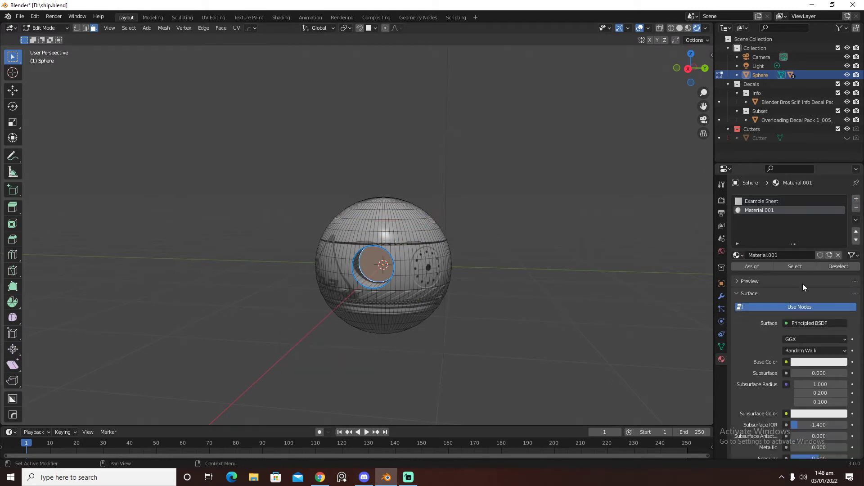
Switch the second material's surface to Emission and assign it to the selected face inside the sphere's round hole.
{"action": "left_click", "coordinate": [809, 322]}
{"action": "left_click", "coordinate": [651, 144]}
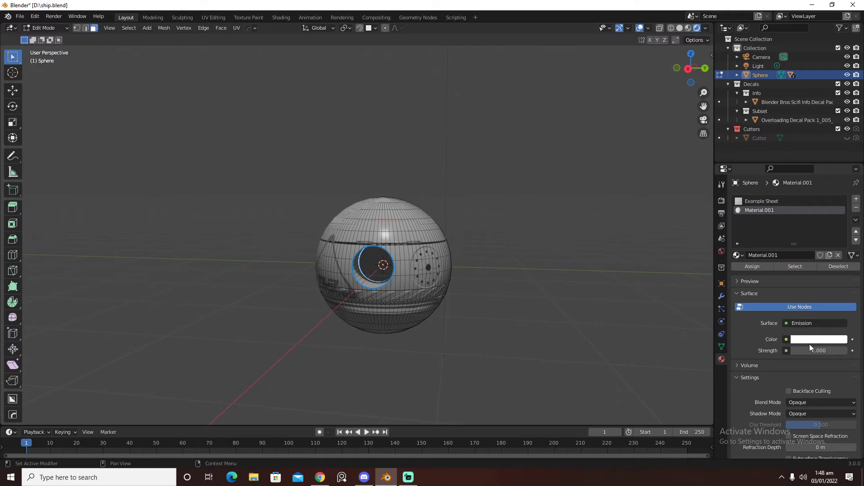
{"action": "left_click", "coordinate": [752, 267]}
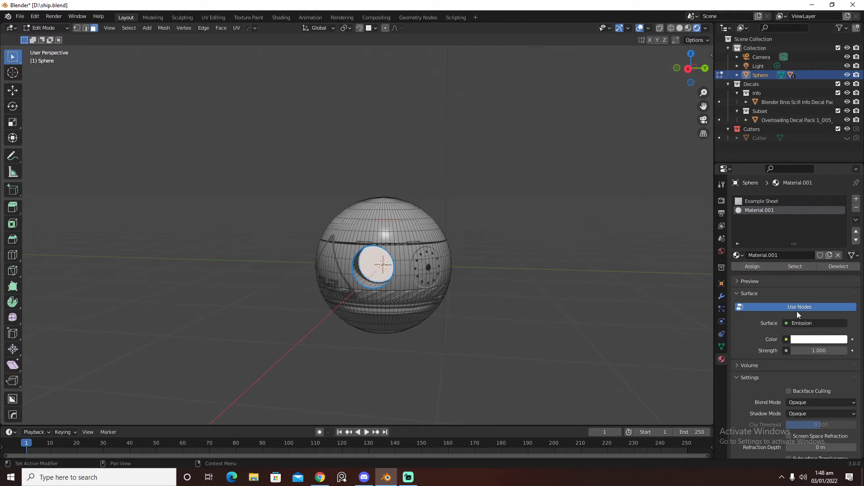
Set the emission material's strength to 10 and its color to orange.
{"action": "left_click", "coordinate": [814, 350]}
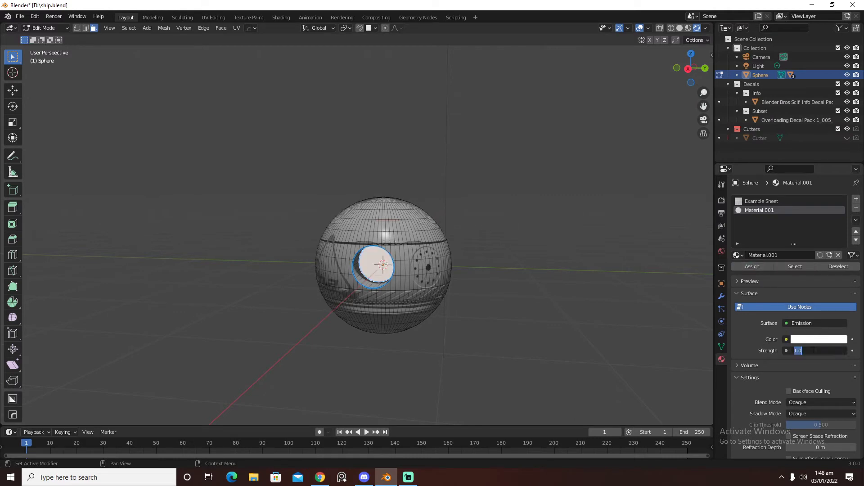
{"action": "key", "text": "Return"}
{"action": "left_click", "coordinate": [816, 340]}
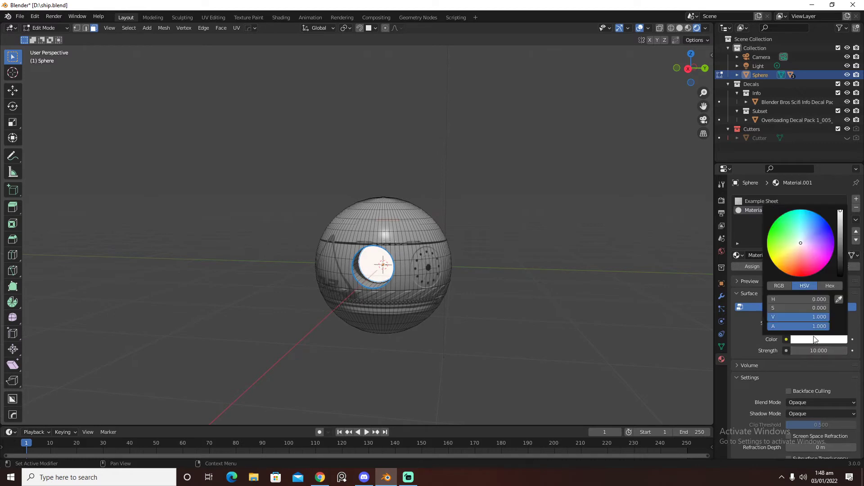
{"action": "left_click", "coordinate": [792, 261]}
Enable Ambient Occlusion, Bloom and Screen Space Reflections for the Eevee render engine, and return to Object Mode.
{"action": "left_click", "coordinate": [722, 200]}
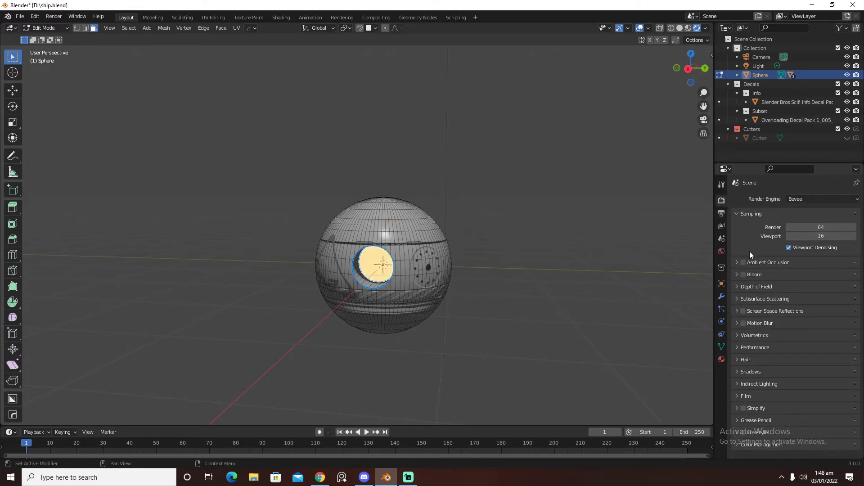
{"action": "left_click", "coordinate": [742, 275]}
{"action": "left_click", "coordinate": [737, 276]}
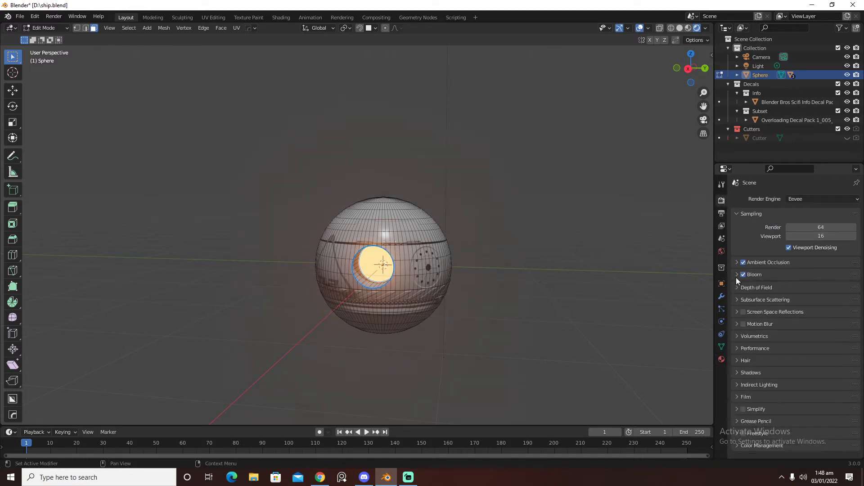
{"action": "left_click", "coordinate": [745, 310]}
{"action": "middle_click_drag", "start_coordinate": [615, 292], "coordinate": [644, 292]}
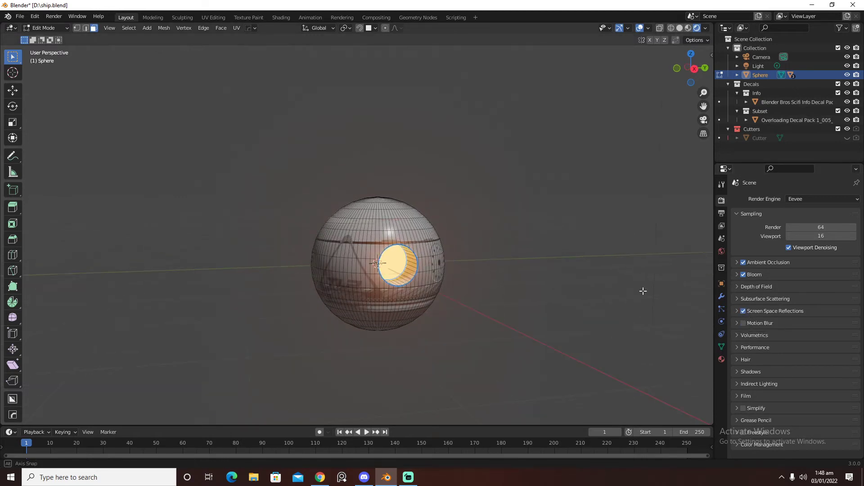
{"action": "key", "text": "Tab"}
{"action": "left_click", "coordinate": [573, 269]}
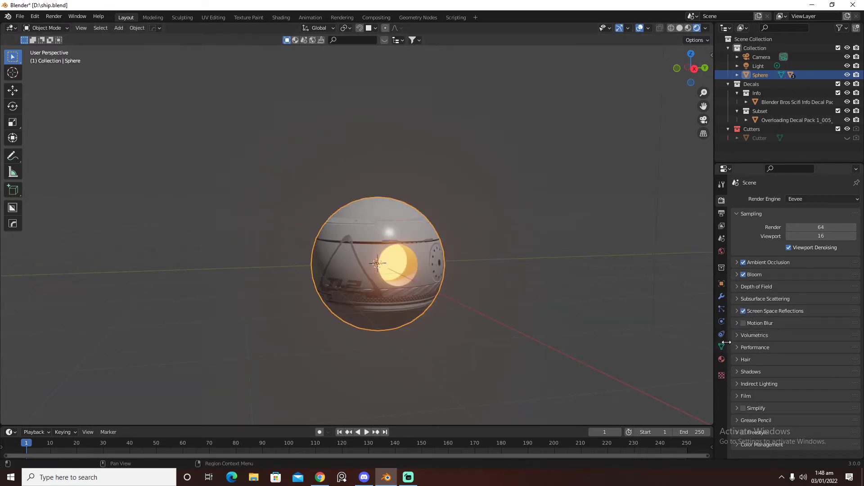
Shift the emission color to a saturated red-orange with hue about 0.007 and save the scene.
{"action": "left_click", "coordinate": [722, 359]}
{"action": "left_click", "coordinate": [801, 326]}
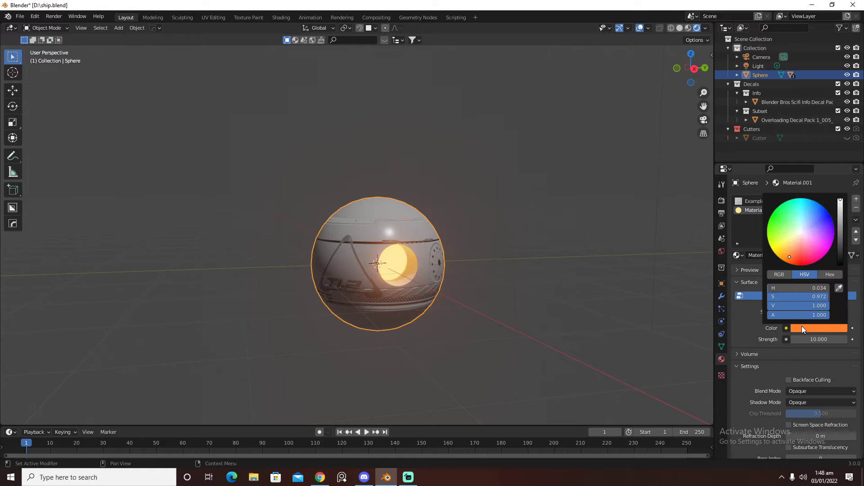
{"action": "left_click", "coordinate": [795, 264]}
{"action": "left_click_drag", "start_coordinate": [795, 265], "coordinate": [793, 264]}
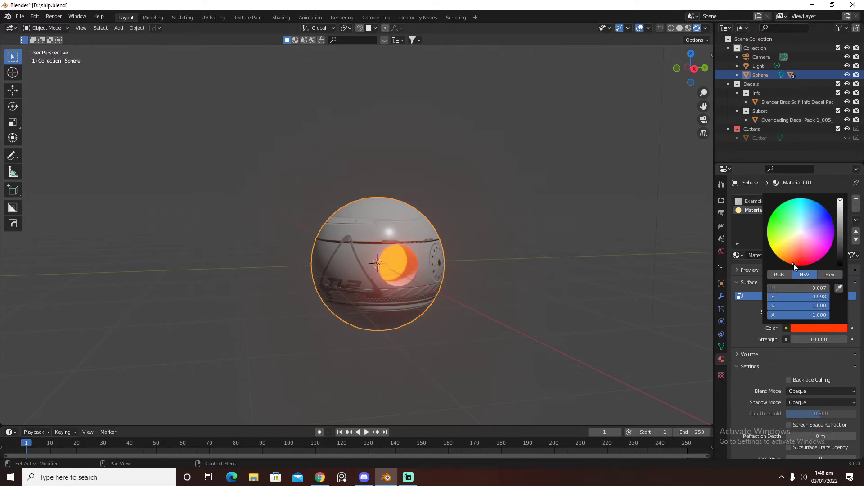
{"action": "key", "text": "ctrl+s"}
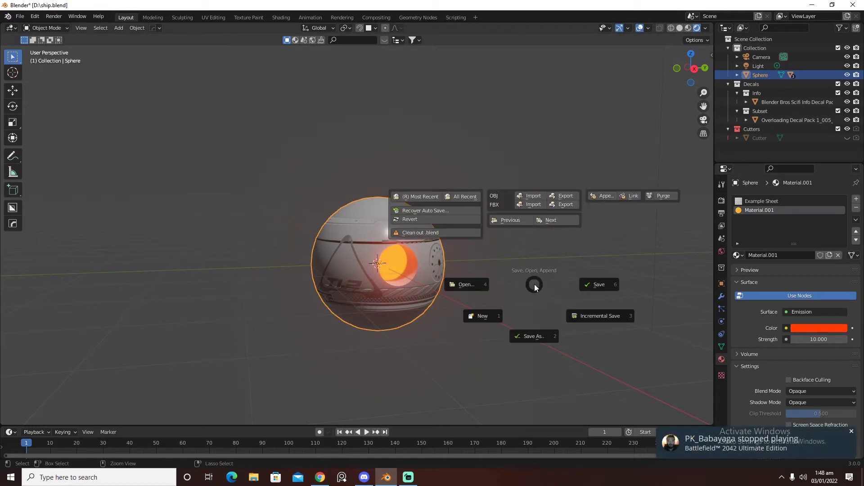
{"action": "left_click", "coordinate": [580, 284]}
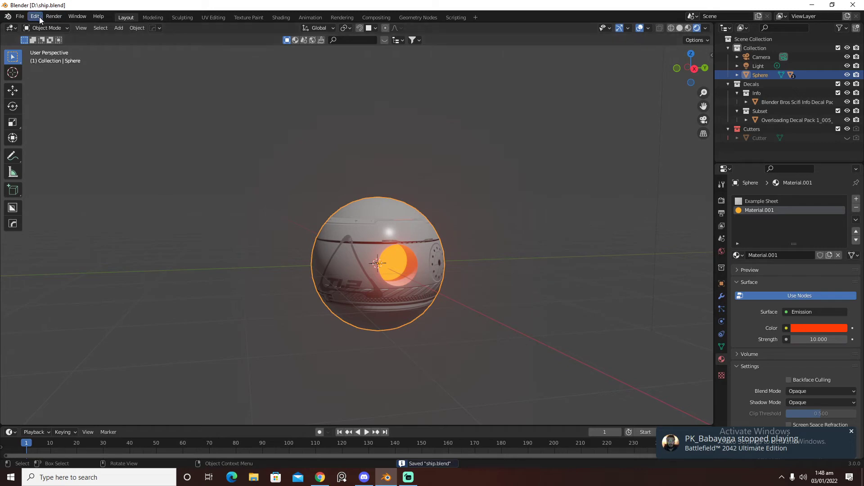
{"action": "left_click", "coordinate": [20, 16]}
{"action": "mouse_move", "coordinate": [83, 146]}
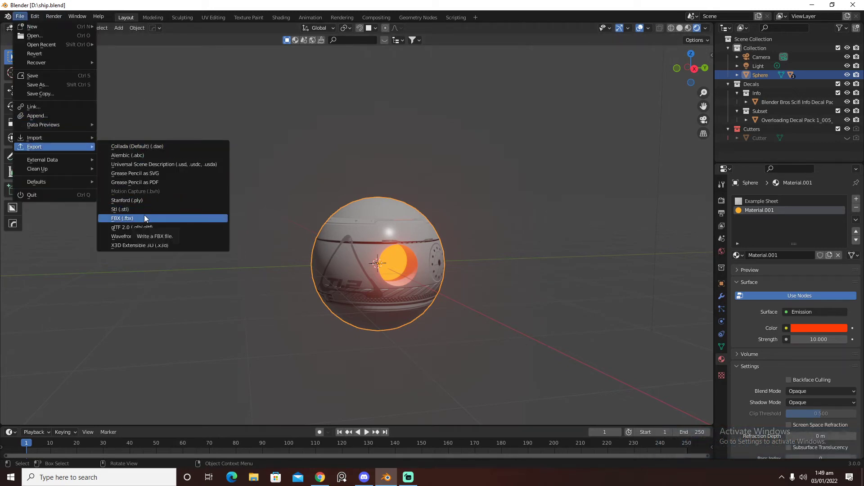
{"action": "key", "text": "a"}
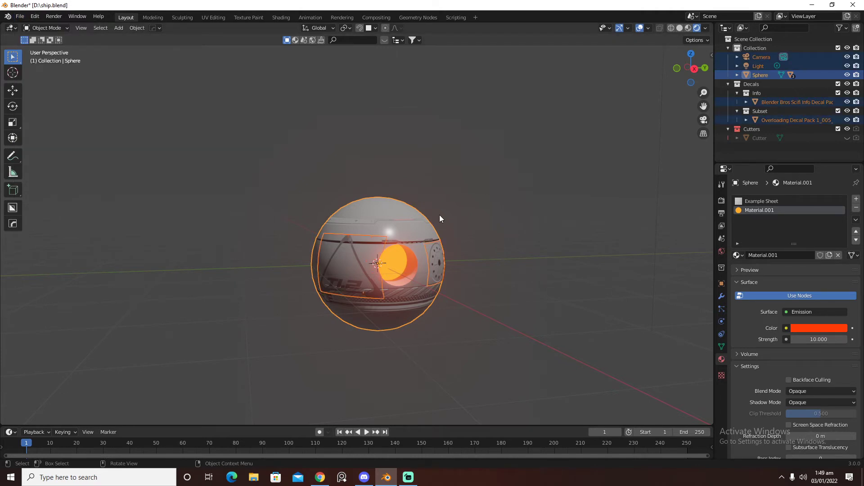
{"action": "left_click", "coordinate": [20, 16]}
{"action": "mouse_move", "coordinate": [66, 145]}
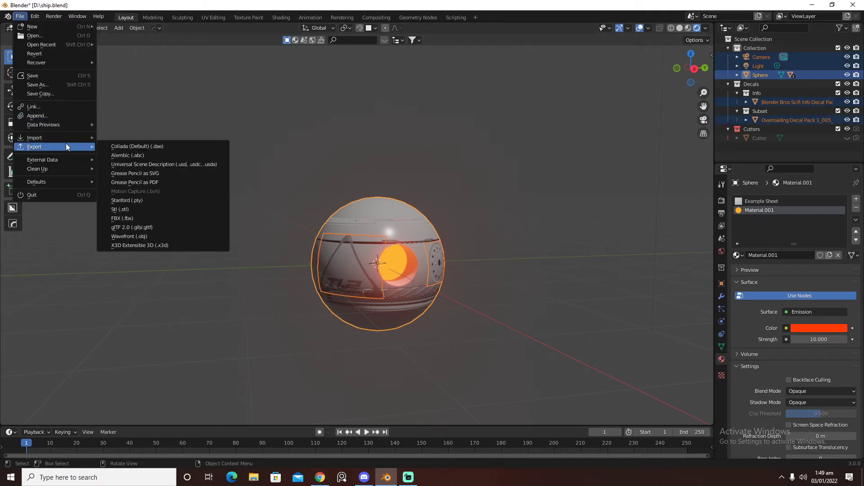
{"action": "left_click", "coordinate": [144, 218]}
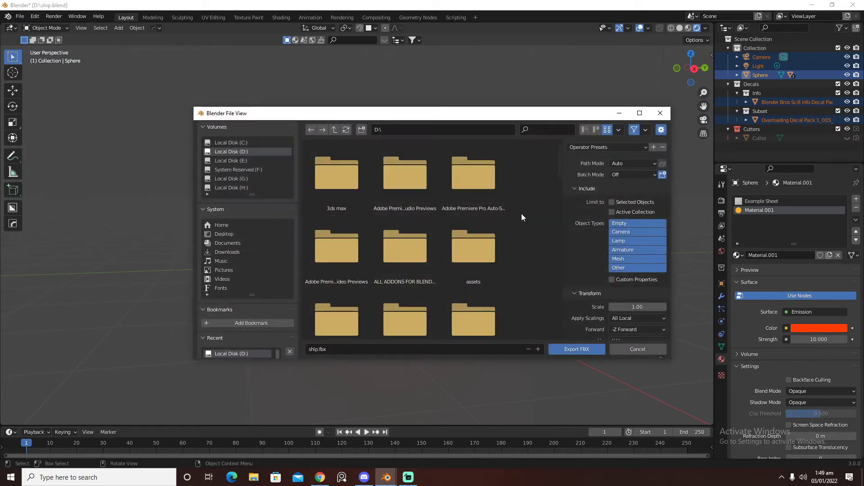
{"action": "left_click", "coordinate": [621, 202]}
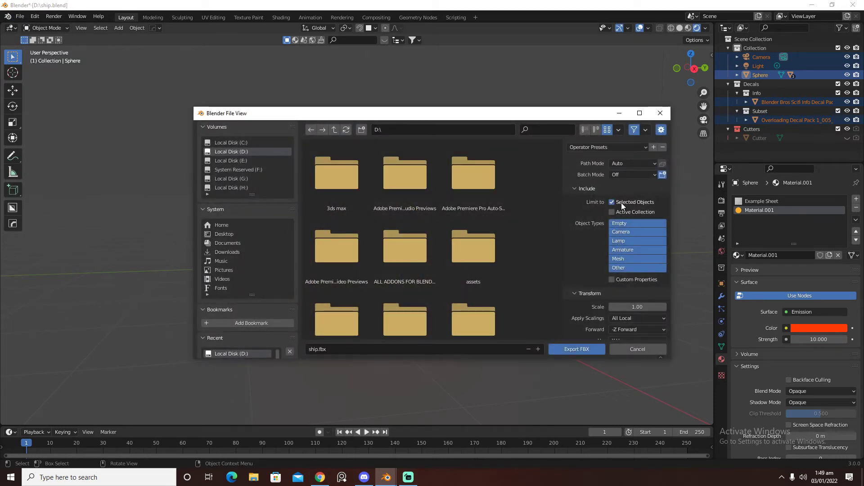
{"action": "left_click", "coordinate": [616, 259]}
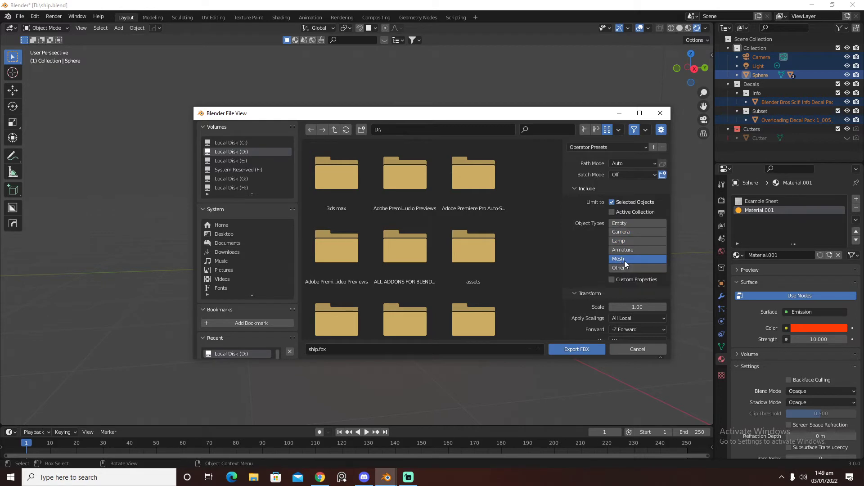
{"action": "left_click", "coordinate": [659, 113]}
Delete the camera and the light from the scene and select all remaining objects.
{"action": "left_click", "coordinate": [760, 56]}
{"action": "key", "text": "Delete"}
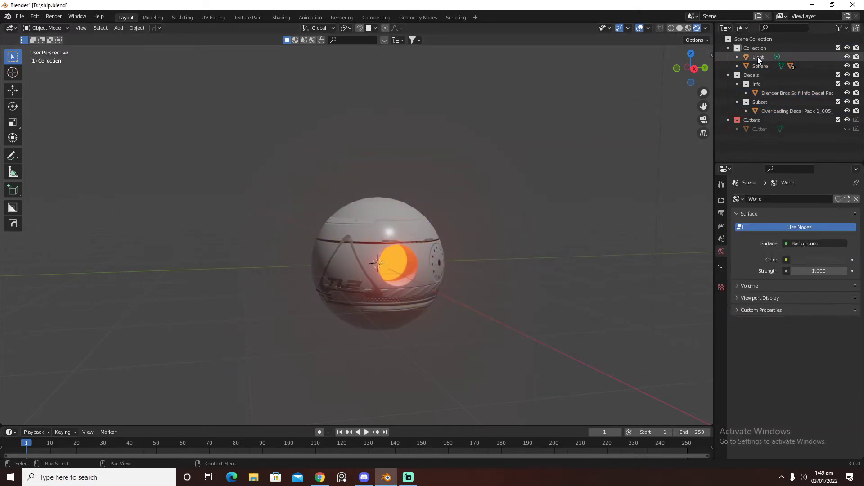
{"action": "key", "text": "a"}
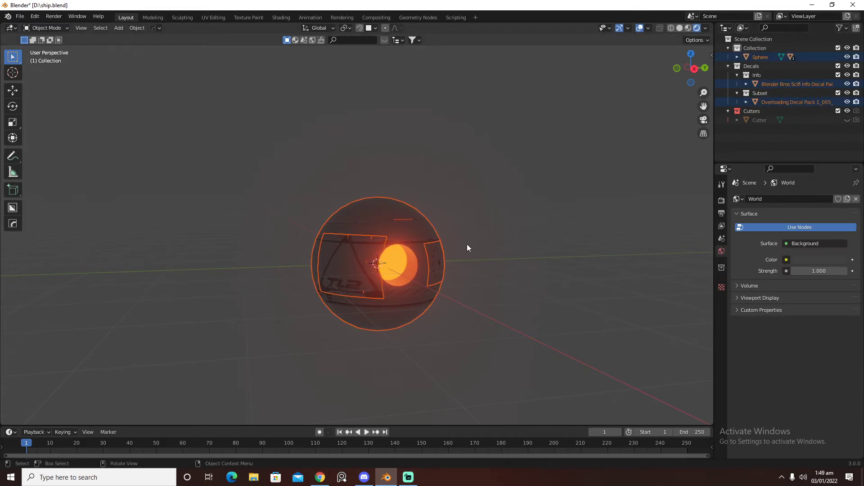
Export to drive D as ship.fbx, limited to selected objects and only the Mesh object type.
{"action": "left_click", "coordinate": [19, 17]}
{"action": "mouse_move", "coordinate": [76, 147]}
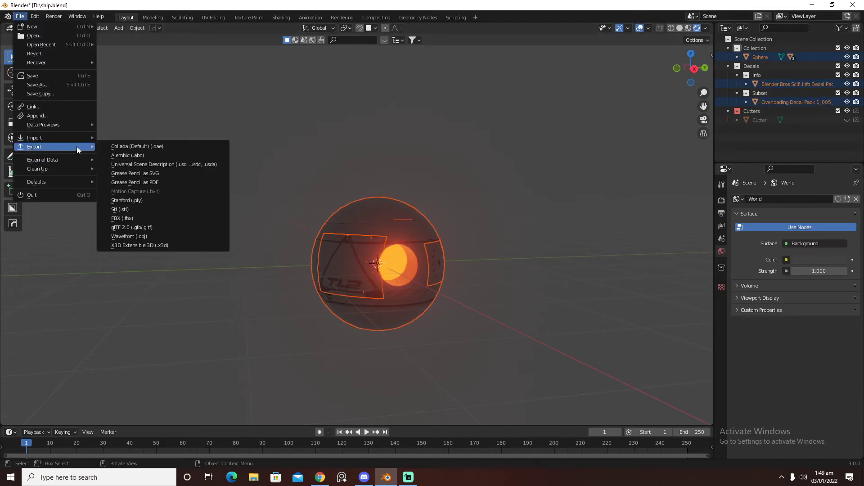
{"action": "left_click", "coordinate": [122, 219]}
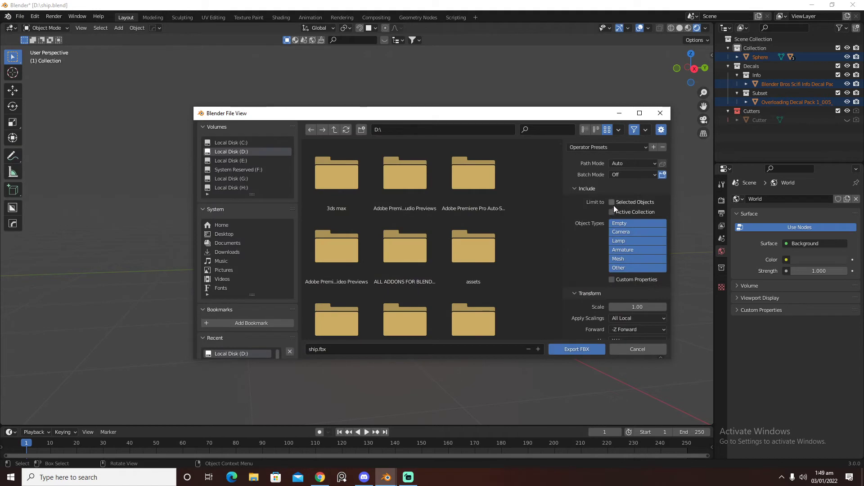
{"action": "left_click", "coordinate": [621, 258]}
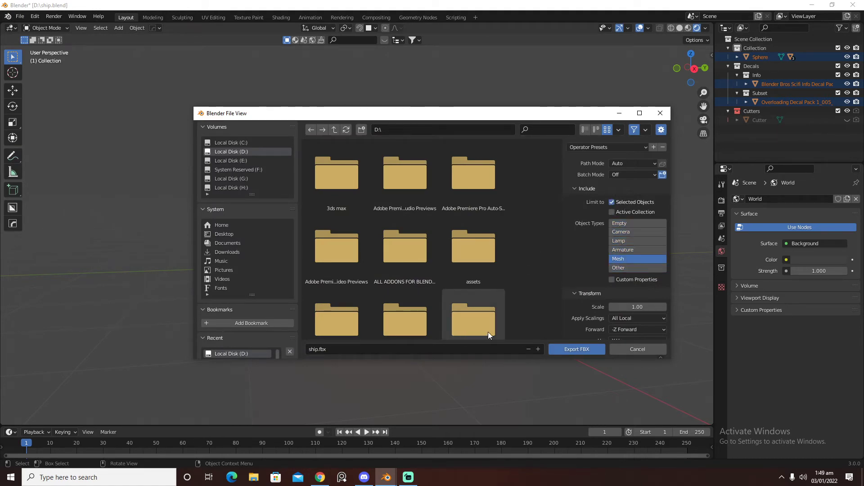
{"action": "left_click", "coordinate": [574, 351]}
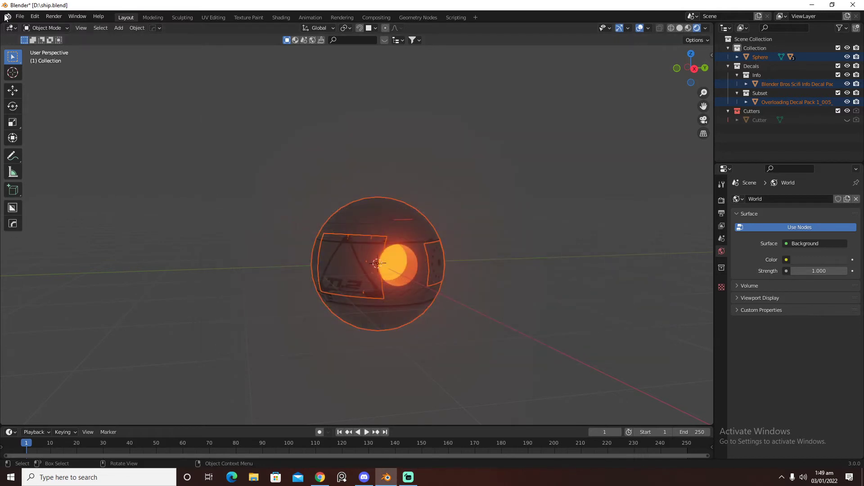
Open sci plaet envi.blend from drive D without saving the changes to the ship file.
{"action": "left_click", "coordinate": [20, 16]}
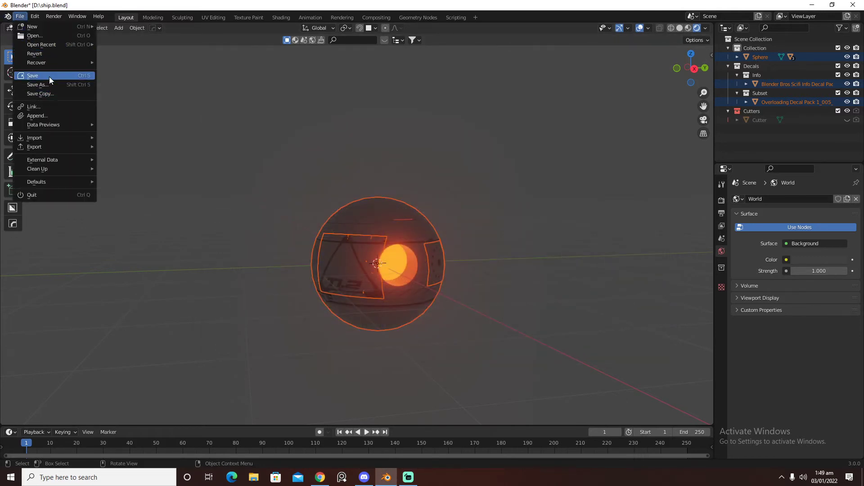
{"action": "left_click", "coordinate": [51, 37]}
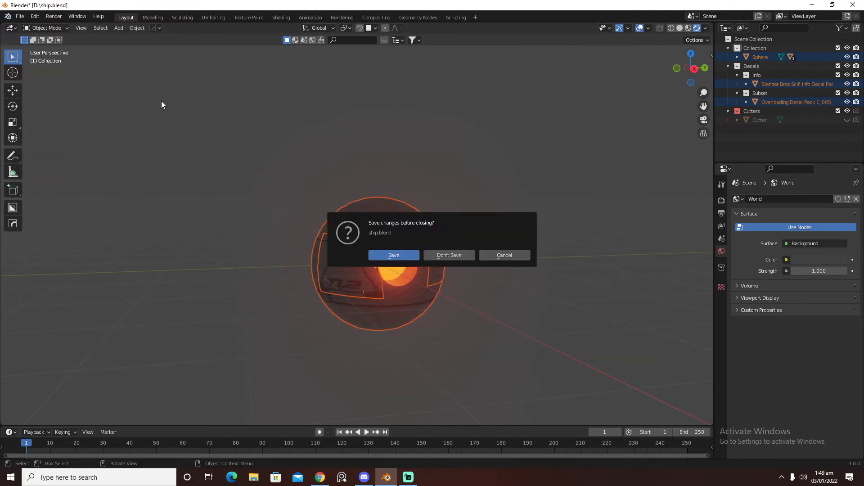
{"action": "left_click", "coordinate": [443, 255]}
{"action": "left_click_drag", "start_coordinate": [667, 176], "coordinate": [674, 335]}
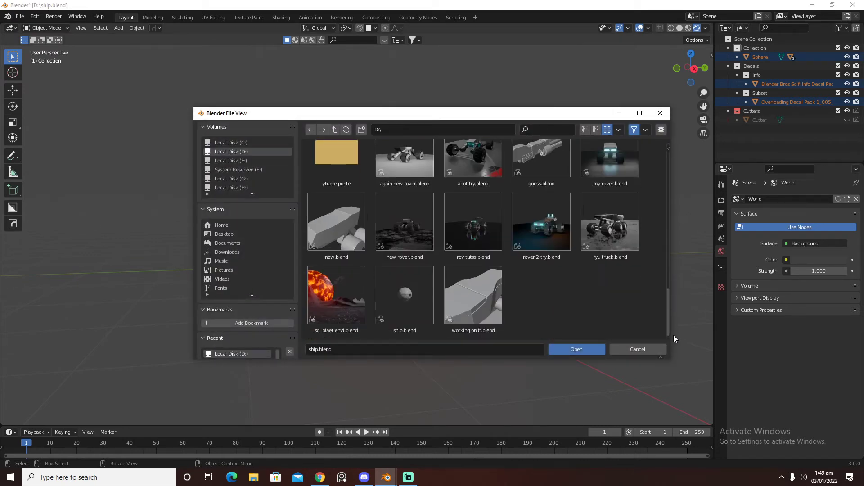
{"action": "left_click", "coordinate": [347, 298]}
{"action": "left_click", "coordinate": [572, 352]}
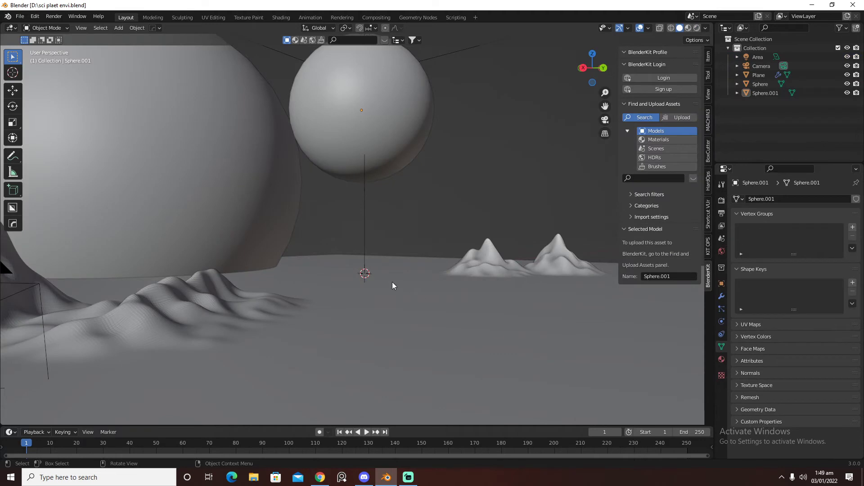
Import ship.fbx from drive D into the planet environment scene.
{"action": "left_click", "coordinate": [20, 17]}
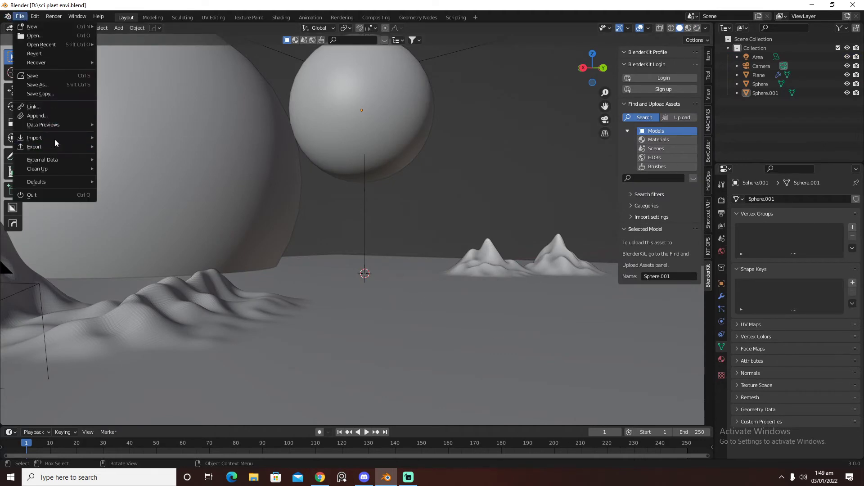
{"action": "mouse_move", "coordinate": [57, 138]}
{"action": "left_click", "coordinate": [146, 207]}
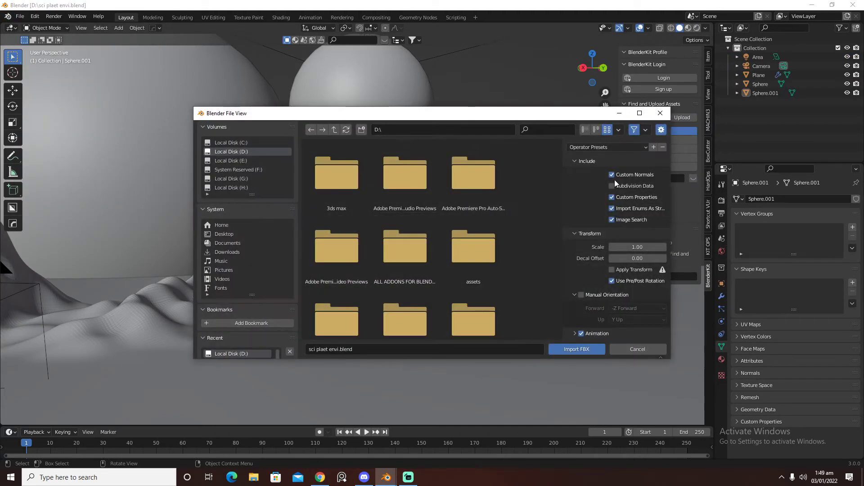
{"action": "left_click_drag", "start_coordinate": [560, 179], "coordinate": [560, 350]}
{"action": "left_click", "coordinate": [470, 293]}
{"action": "left_click", "coordinate": [566, 348]}
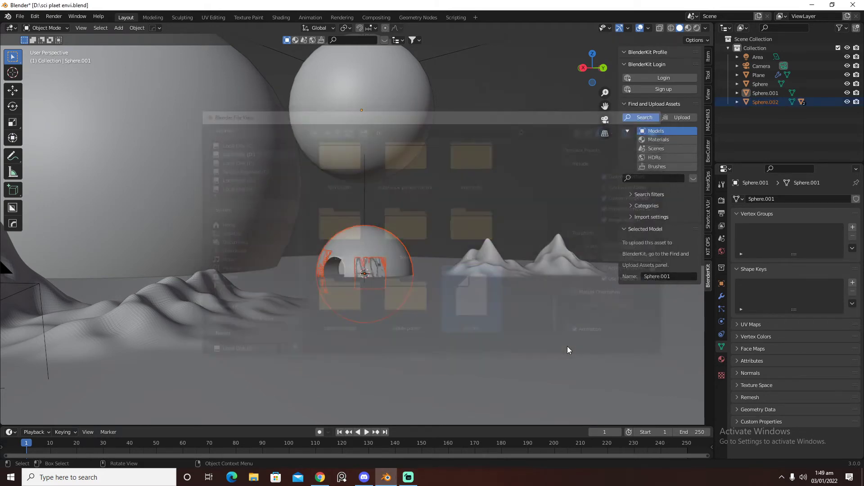
Switch the viewport to rendered shading and examine the imported sphere in the planet environment from several angles.
{"action": "left_click", "coordinate": [697, 28]}
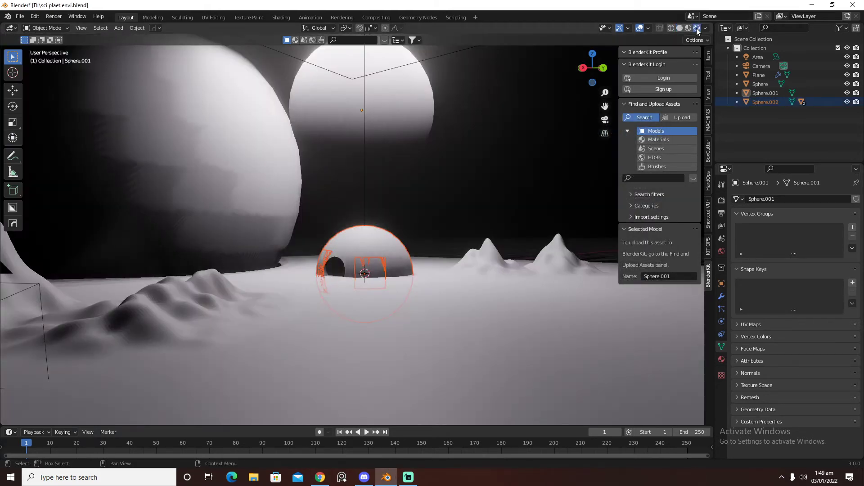
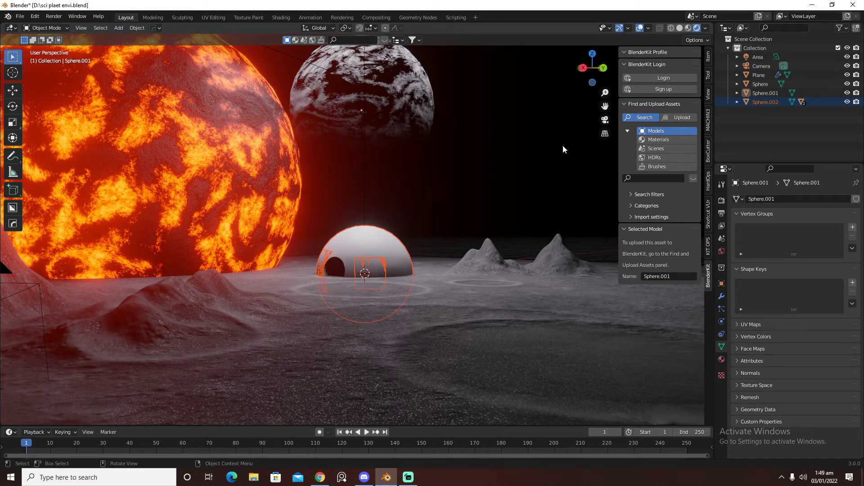
{"action": "key", "text": "g"}
{"action": "right_click", "coordinate": [569, 104]}
{"action": "scroll", "coordinate": [468, 199], "scroll_direction": "up", "scroll_amount": 3}
{"action": "middle_click_drag", "start_coordinate": [436, 199], "coordinate": [489, 201]}
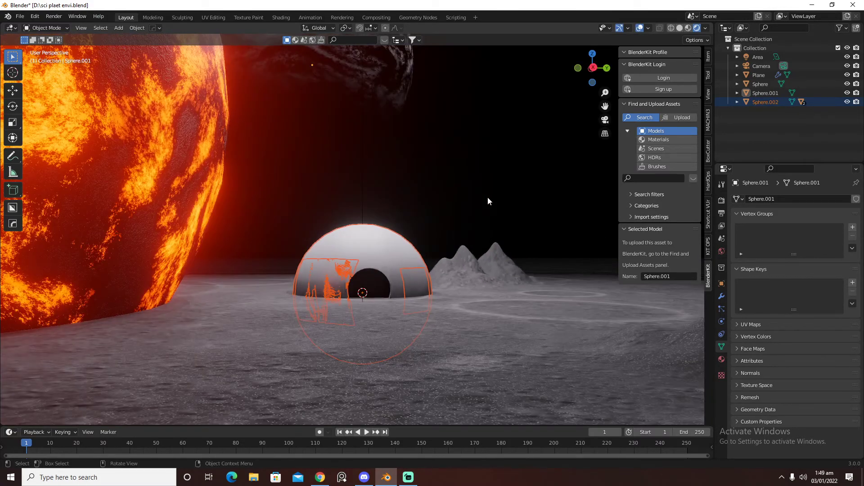
{"action": "scroll", "coordinate": [487, 197], "scroll_direction": "down", "scroll_amount": 2}
{"action": "scroll", "coordinate": [490, 194], "scroll_direction": "up", "scroll_amount": 1}
{"action": "scroll", "coordinate": [490, 193], "scroll_direction": "down", "scroll_amount": 1}
{"action": "middle_click_drag", "start_coordinate": [491, 194], "coordinate": [445, 201]}
{"action": "scroll", "coordinate": [445, 201], "scroll_direction": "up", "scroll_amount": 2}
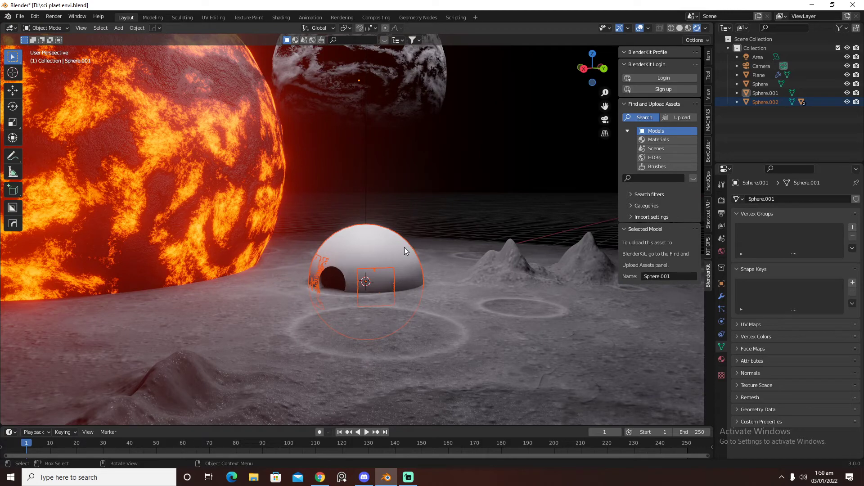
Raise the imported ship sphere about 1.26 m along the global Z axis so it floats above the ground.
{"action": "key", "text": "shift+d"}
{"action": "key", "text": "z"}
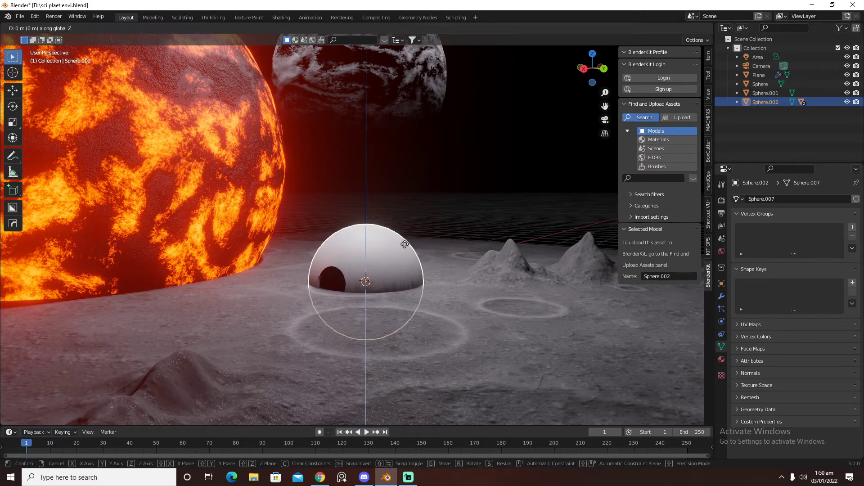
{"action": "left_click", "coordinate": [412, 178]}
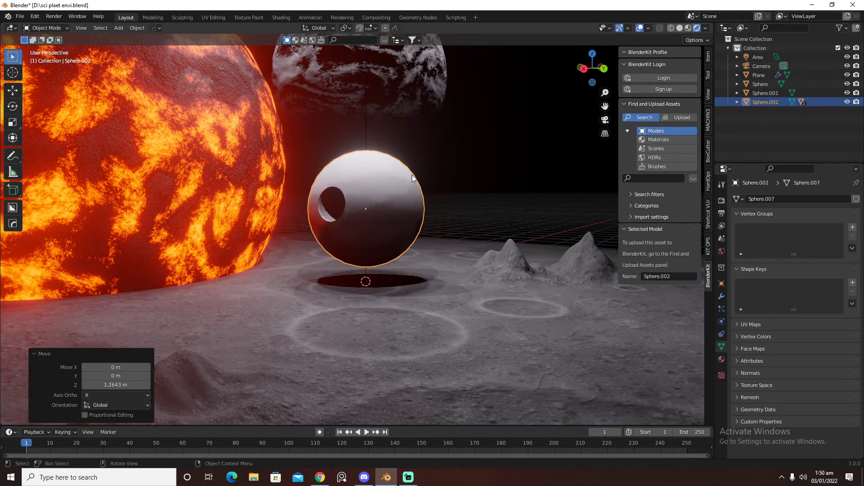
Move the ship sphere about 6.6 m along the global X axis.
{"action": "middle_click_drag", "start_coordinate": [412, 175], "coordinate": [456, 211]}
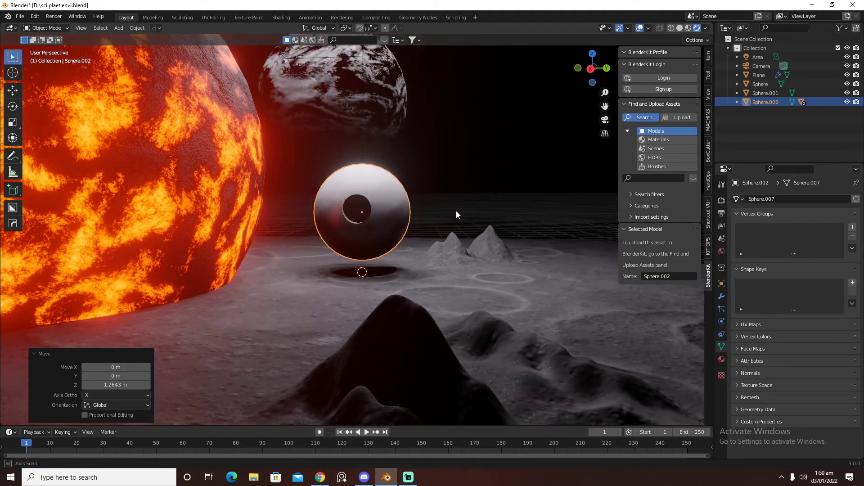
{"action": "key", "text": "g"}
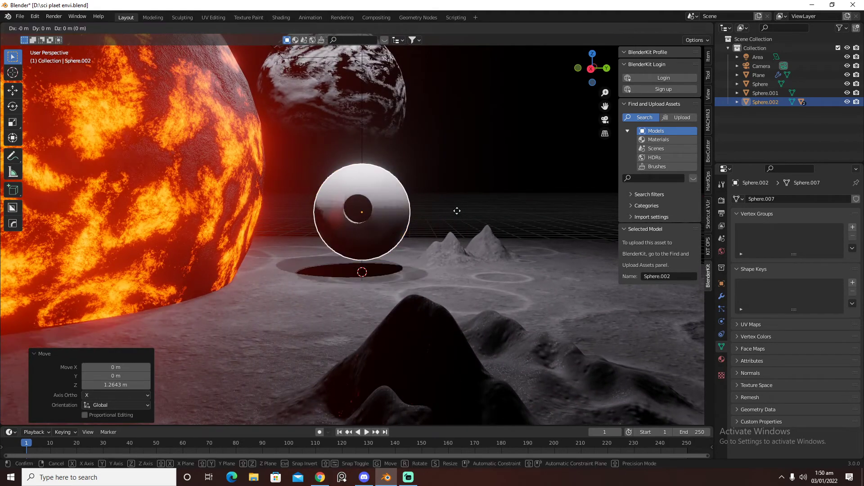
{"action": "key", "text": "x"}
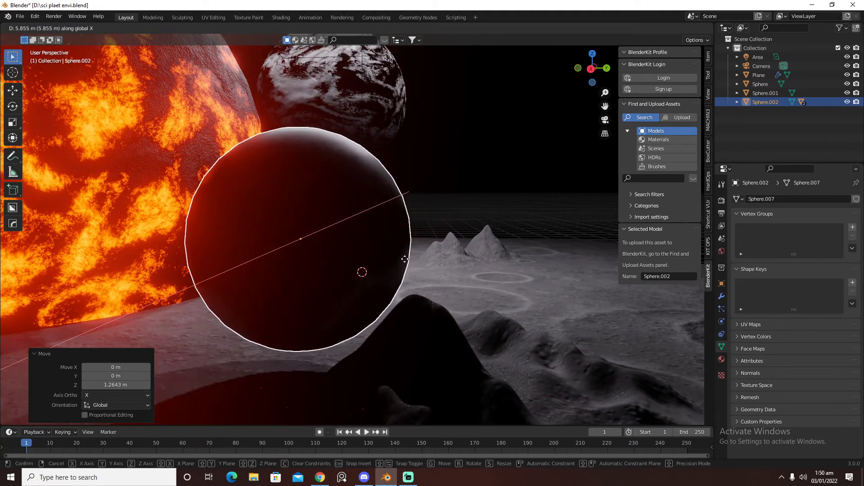
{"action": "left_click", "coordinate": [385, 272]}
{"action": "mouse_move", "coordinate": [474, 251]}
{"action": "middle_mouse_down"}
{"action": "mouse_move", "coordinate": [336, 254]}
{"action": "mouse_move", "coordinate": [516, 254]}
{"action": "mouse_move", "coordinate": [423, 251]}
{"action": "mouse_move", "coordinate": [509, 247]}
{"action": "mouse_move", "coordinate": [490, 247]}
{"action": "middle_mouse_up"}
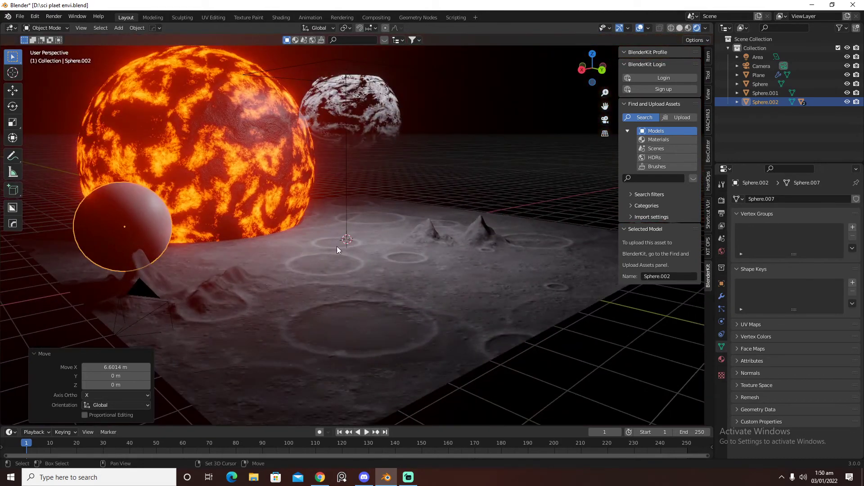
In camera view, move the ship sphere in front of the lava planet by about -0.97 m X, 1.52 m Y and -0.34 m Z.
{"action": "middle_click_drag", "start_coordinate": [337, 247], "coordinate": [398, 243]}
{"action": "key", "text": "KP_0"}
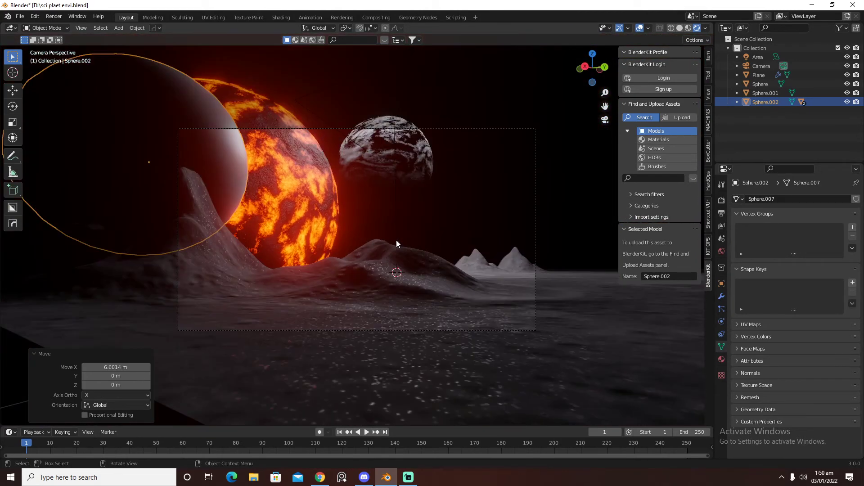
{"action": "key", "text": "g"}
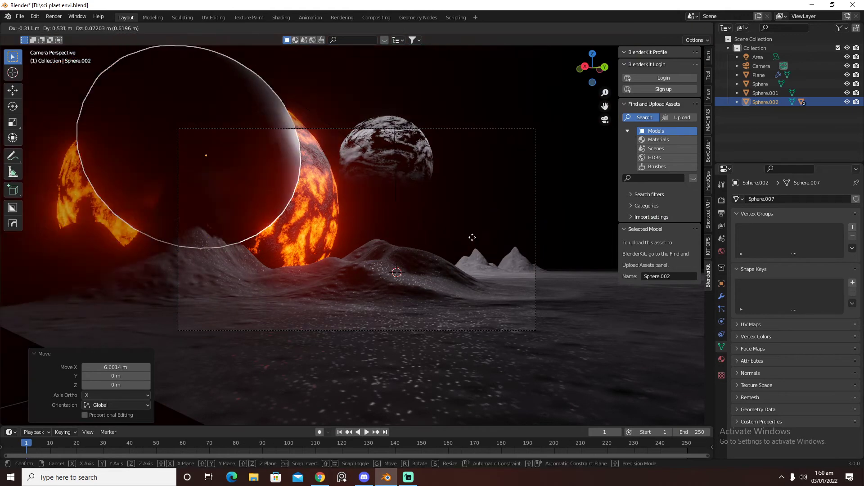
Scale the ship sphere down to 0.56 and lower it about 0.43 m along Z behind the foreground hill.
{"action": "key", "text": "s"}
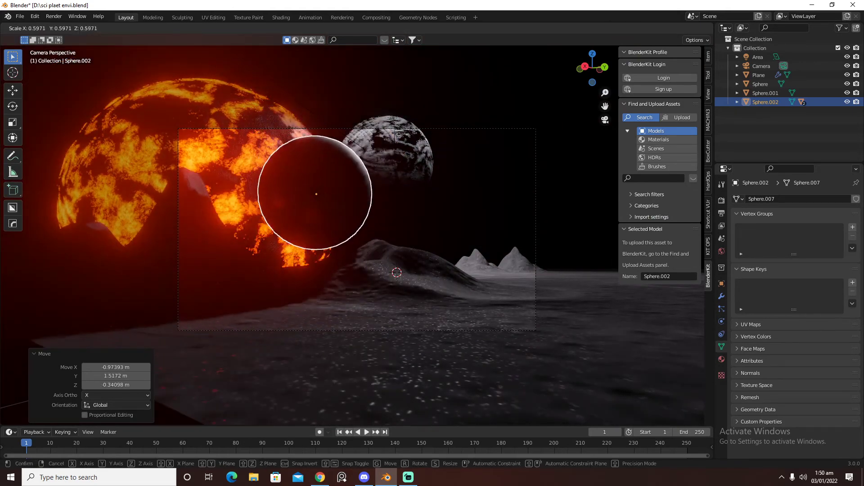
{"action": "left_click", "coordinate": [452, 242]}
{"action": "key", "text": "z"}
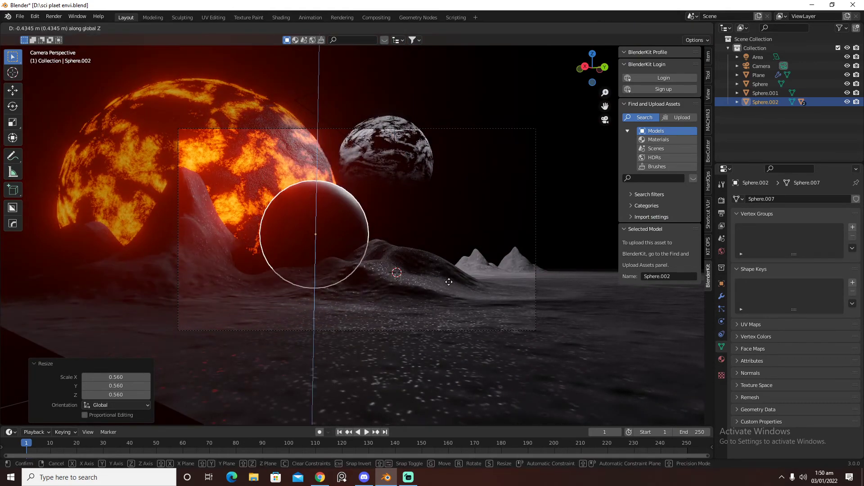
{"action": "left_click", "coordinate": [466, 249]}
Delete the two projected decals from the ship sphere and select the sphere itself.
{"action": "middle_click_drag", "start_coordinate": [466, 249], "coordinate": [90, 255]}
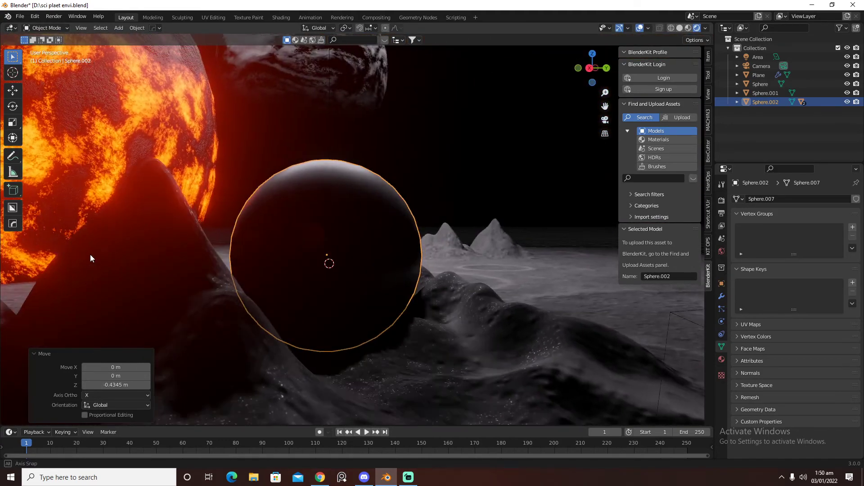
{"action": "left_click", "coordinate": [369, 230]}
{"action": "left_click", "coordinate": [722, 202]}
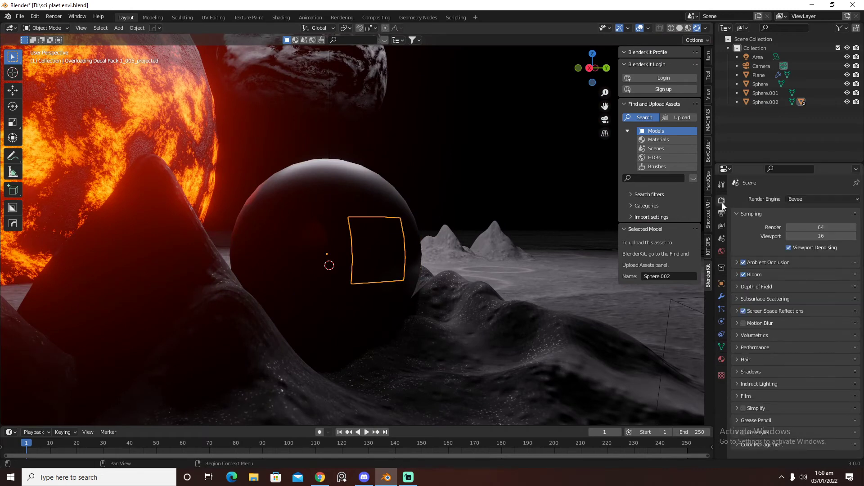
{"action": "left_click", "coordinate": [383, 305]}
{"action": "left_click", "coordinate": [393, 272]}
{"action": "key", "text": "x"}
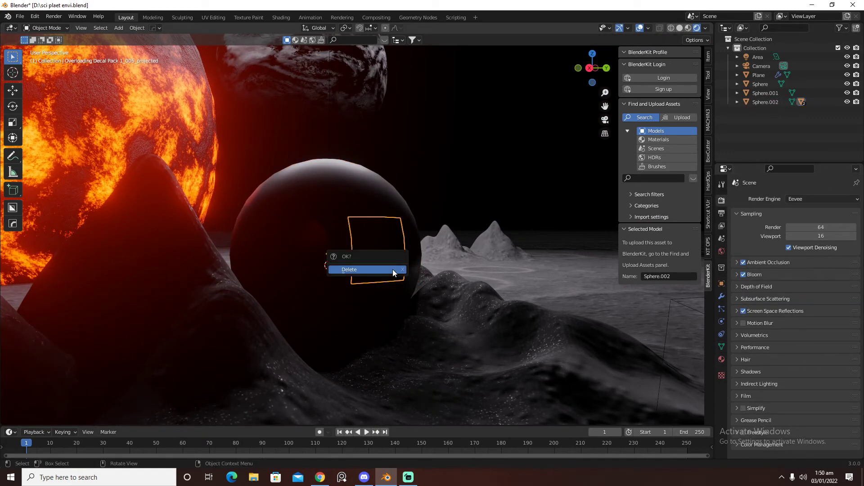
{"action": "left_click", "coordinate": [393, 270]}
{"action": "left_click", "coordinate": [253, 243]}
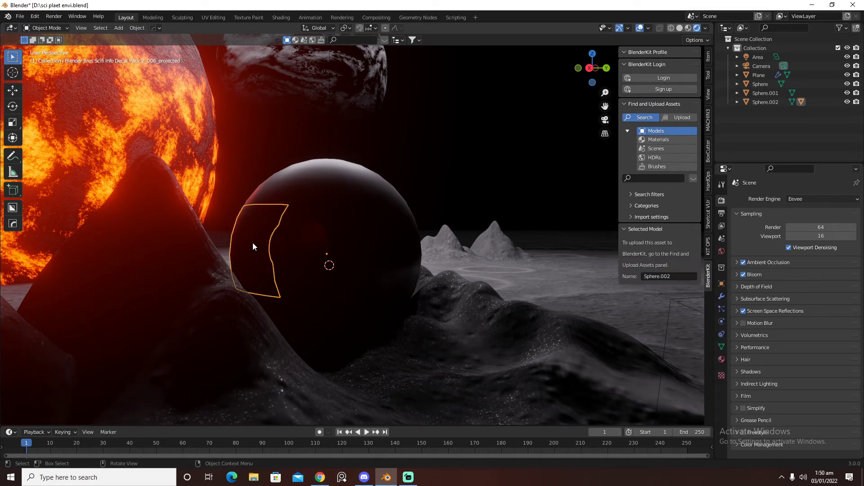
{"action": "key", "text": "x"}
{"action": "left_click", "coordinate": [252, 243]}
{"action": "left_click", "coordinate": [244, 232]}
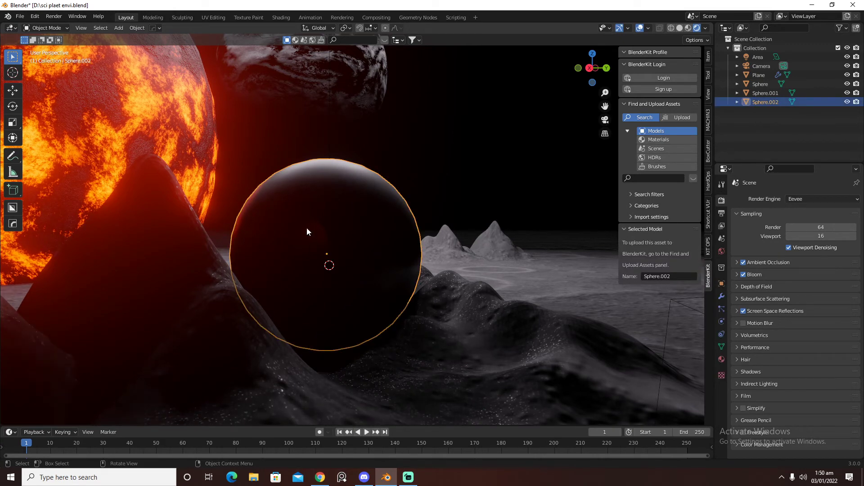
Add an area light and move it about 1.76 m X, -2 m Y and 3.49 m Z in camera view.
{"action": "key", "text": "shift+a"}
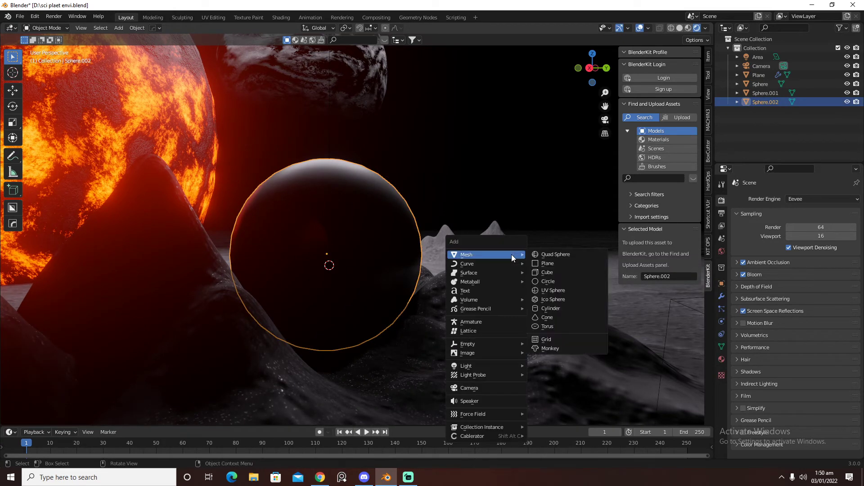
{"action": "mouse_move", "coordinate": [493, 365]}
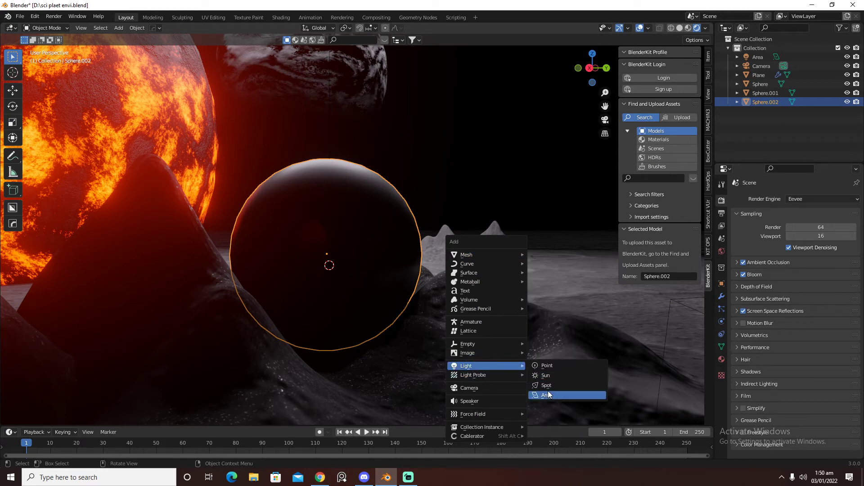
{"action": "left_click", "coordinate": [550, 393]}
{"action": "key", "text": "KP_0"}
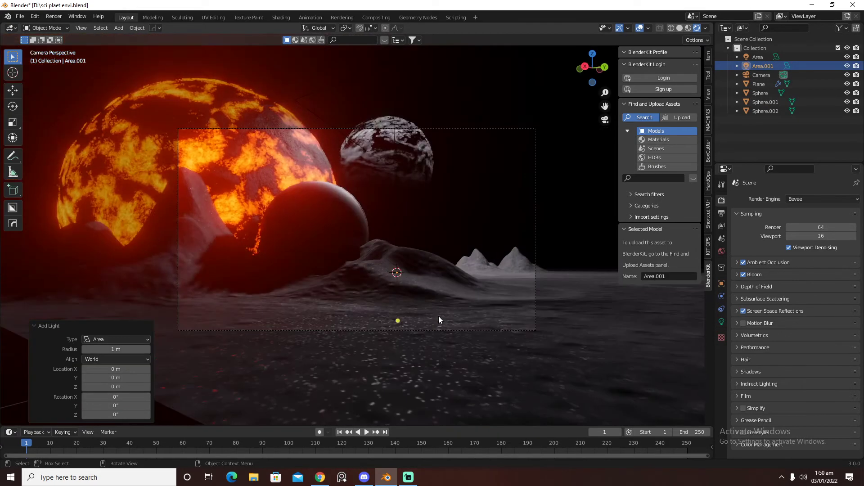
{"action": "key", "text": "g"}
{"action": "left_click", "coordinate": [370, 219]}
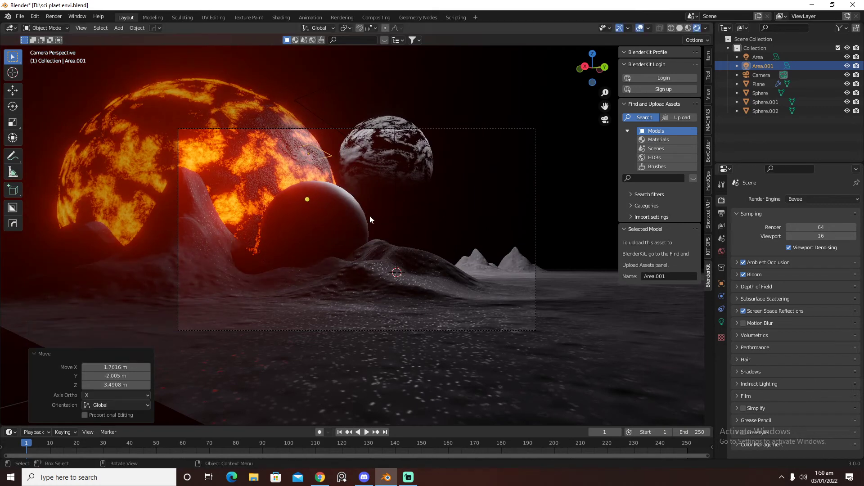
In top view, move the new area light about 3.92 m X and 3.71 m Y so it sits above the ship sphere.
{"action": "middle_click_drag", "start_coordinate": [369, 215], "coordinate": [409, 288]}
{"action": "key", "text": "KP_7"}
{"action": "scroll", "coordinate": [448, 59], "scroll_direction": "down", "scroll_amount": 3}
{"action": "key", "text": "g"}
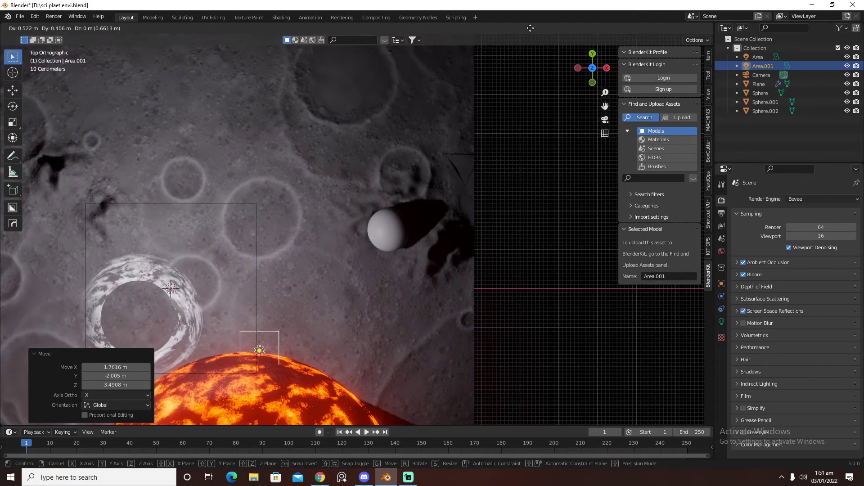
{"action": "left_click", "coordinate": [606, 326]}
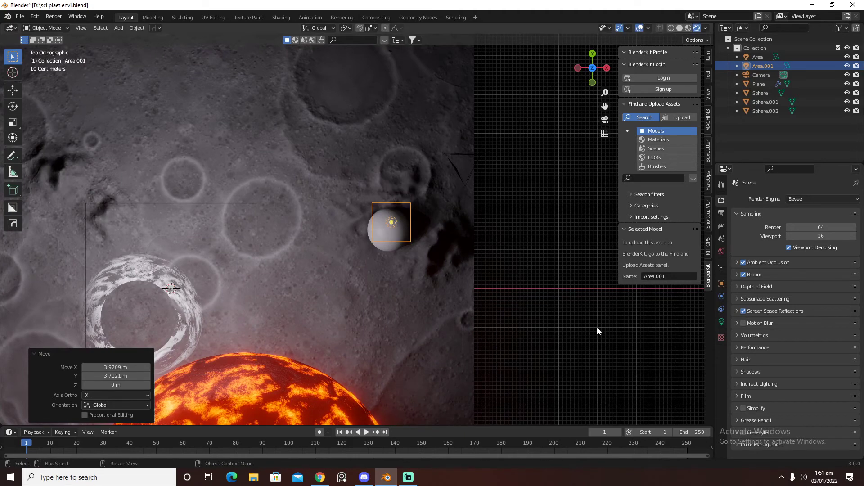
Set the new area light's power to 500 W while looking through the camera.
{"action": "key", "text": "KP_0"}
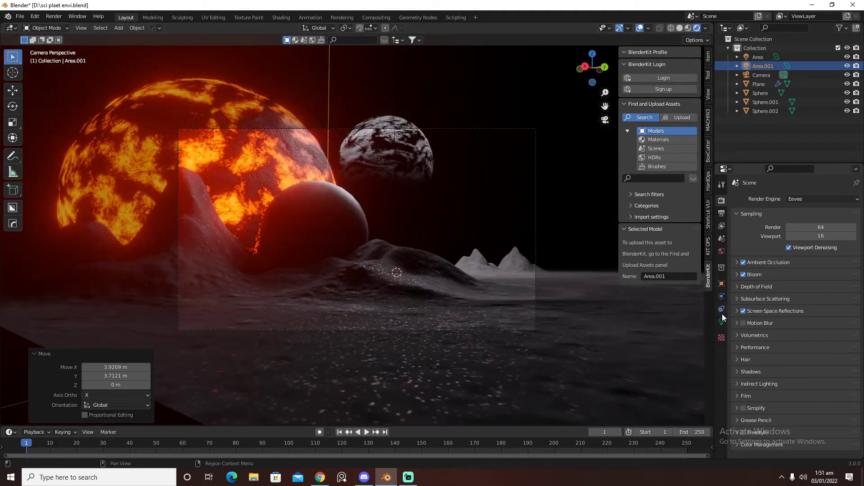
{"action": "left_click", "coordinate": [721, 321]}
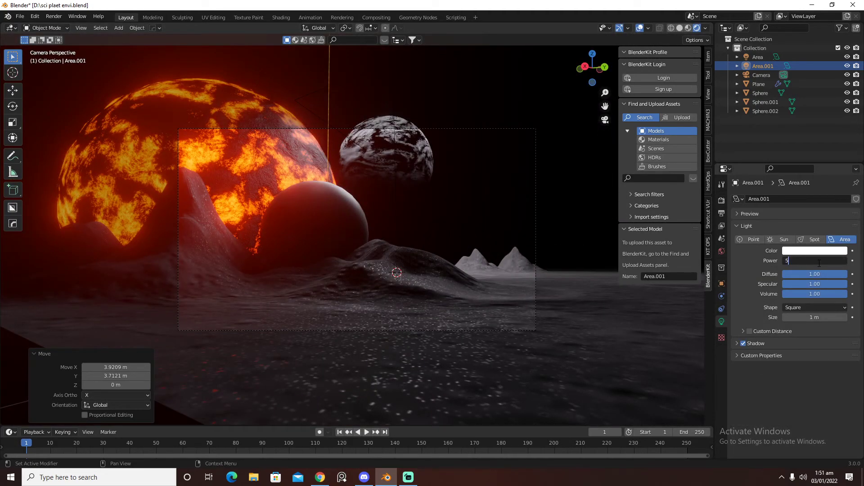
{"action": "key", "text": "Return"}
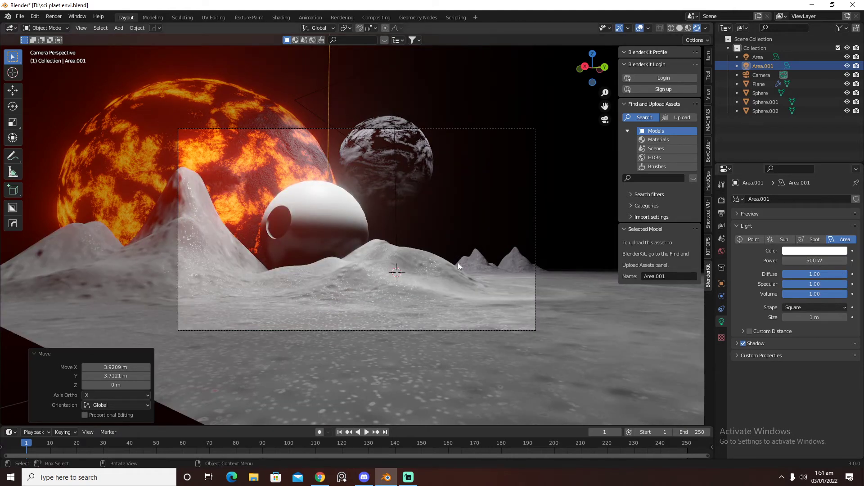
Rotate the ship sphere to about 40.6° around Z so its round opening faces the camera.
{"action": "left_click", "coordinate": [348, 223]}
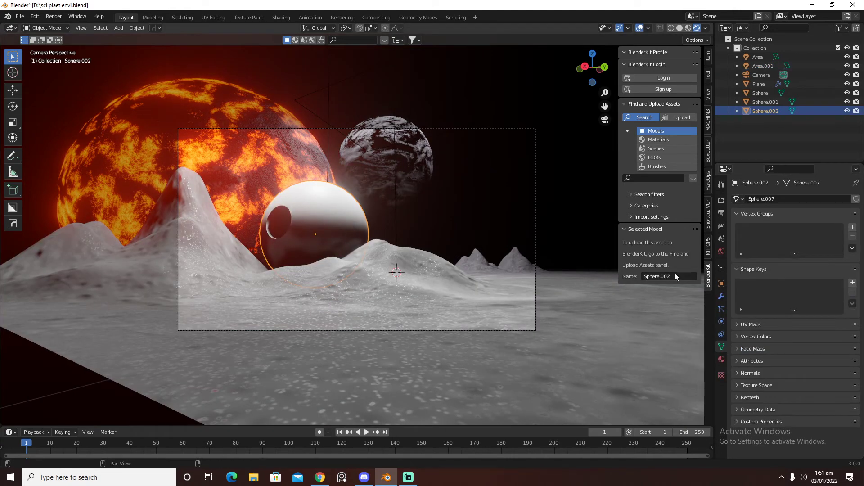
{"action": "left_click", "coordinate": [720, 284]}
{"action": "mouse_move", "coordinate": [811, 274]}
{"action": "left_mouse_down"}
{"action": "mouse_move", "coordinate": [830, 274]}
{"action": "mouse_move", "coordinate": [821, 275]}
{"action": "left_mouse_up"}
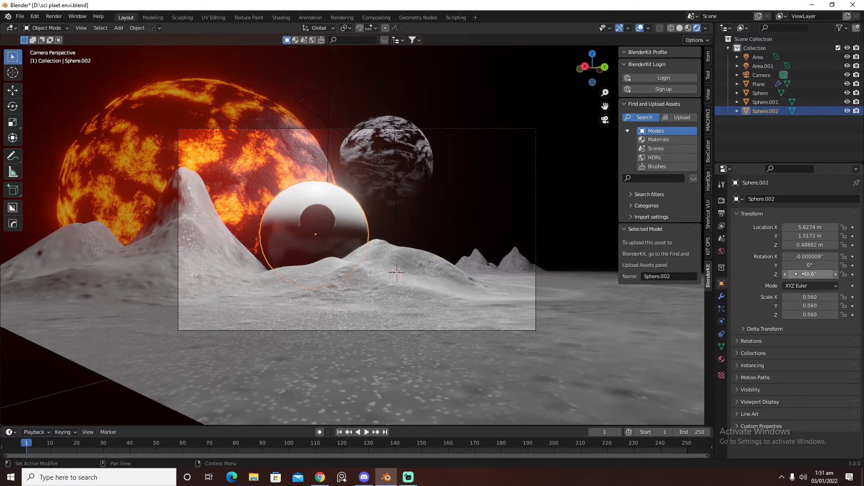
Hide the camera object in the viewport for a clear close-up of the ship sphere.
{"action": "middle_click_drag", "start_coordinate": [350, 233], "coordinate": [416, 251]}
{"action": "scroll", "coordinate": [360, 245], "scroll_direction": "up", "scroll_amount": 2}
{"action": "left_click", "coordinate": [410, 250]}
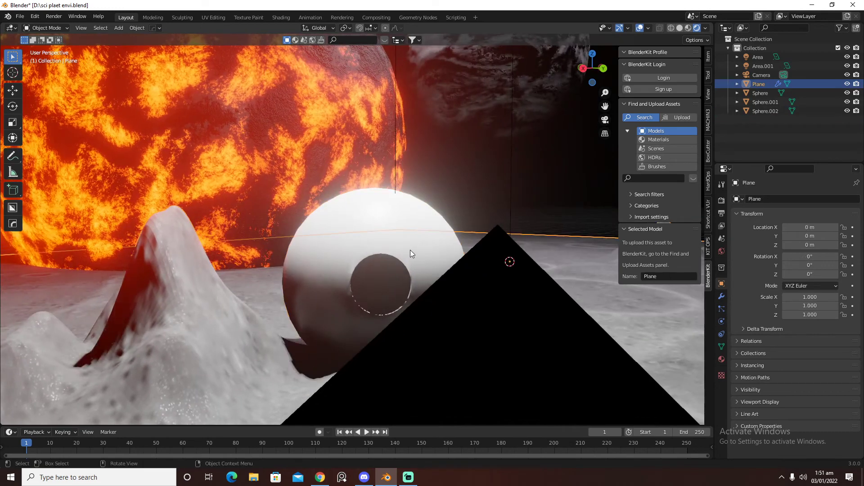
{"action": "left_click", "coordinate": [847, 75]}
{"action": "scroll", "coordinate": [412, 270], "scroll_direction": "up", "scroll_amount": 2}
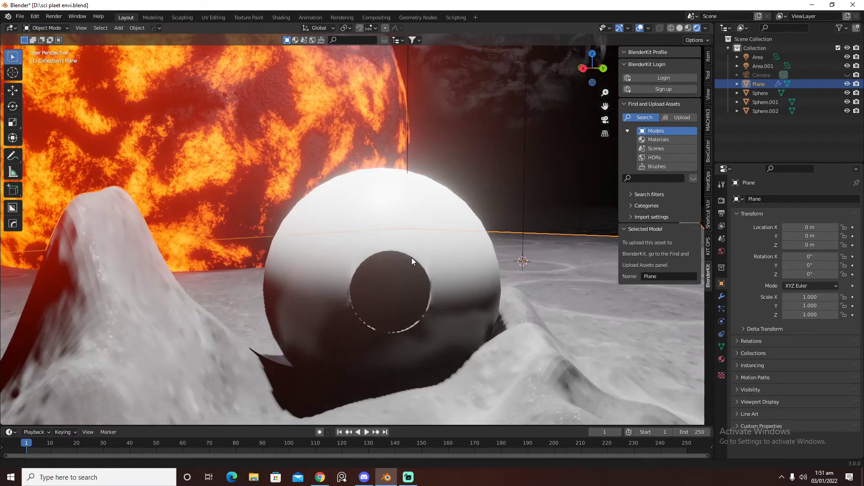
{"action": "key", "text": "d"}
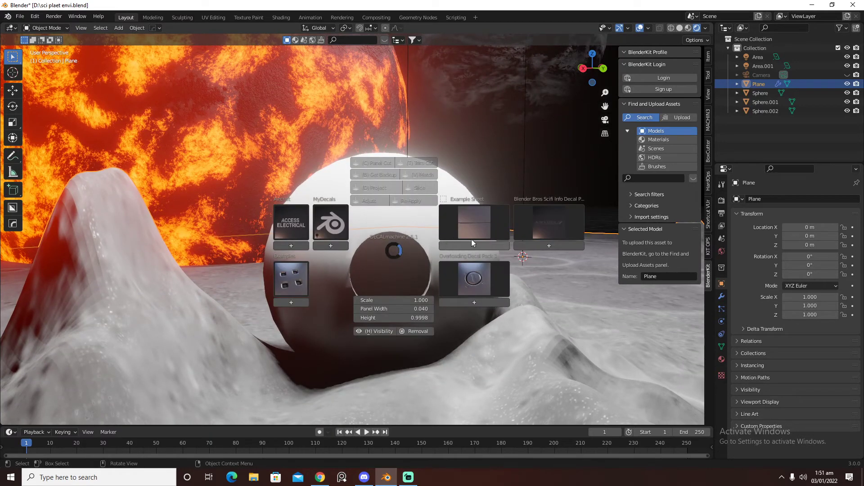
{"action": "key", "text": "Tab"}
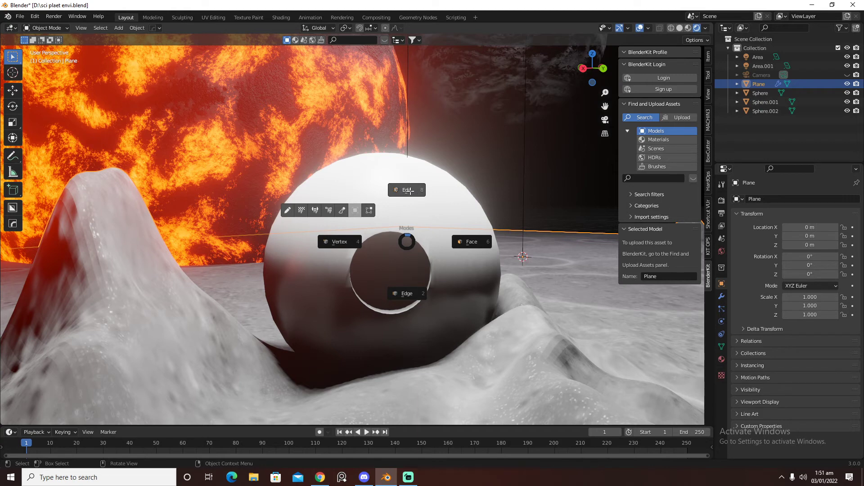
{"action": "left_click", "coordinate": [408, 190]}
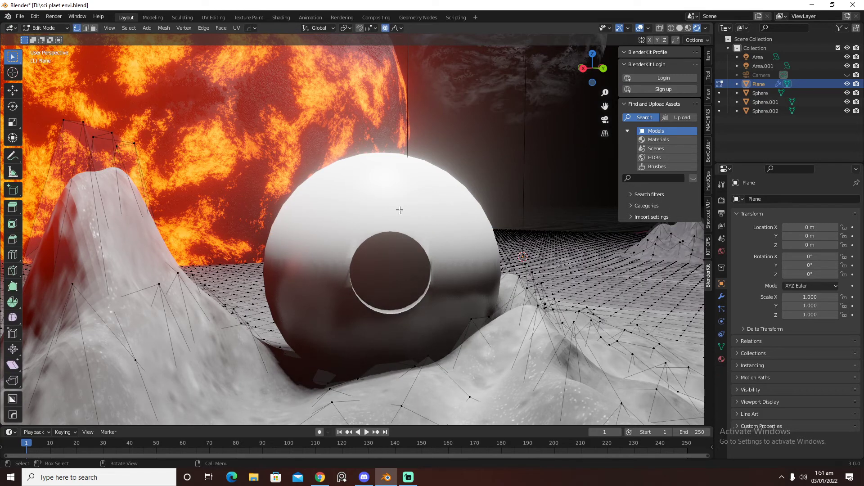
{"action": "key", "text": "Tab"}
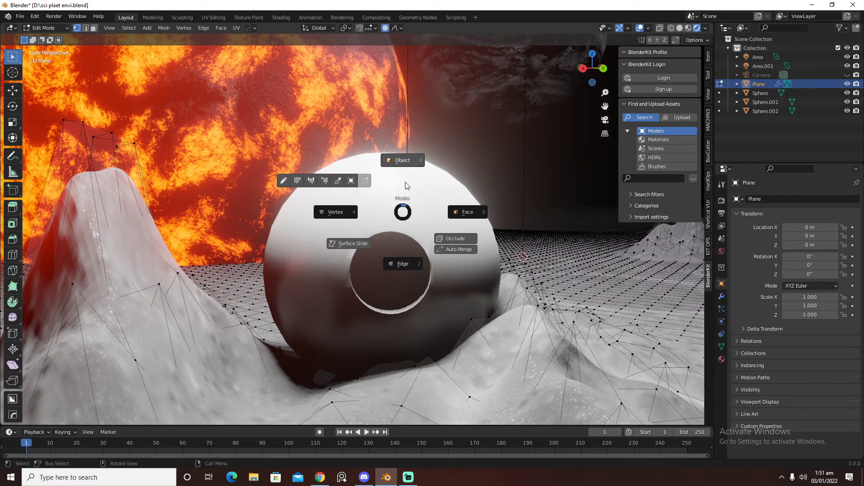
{"action": "left_click", "coordinate": [407, 186]}
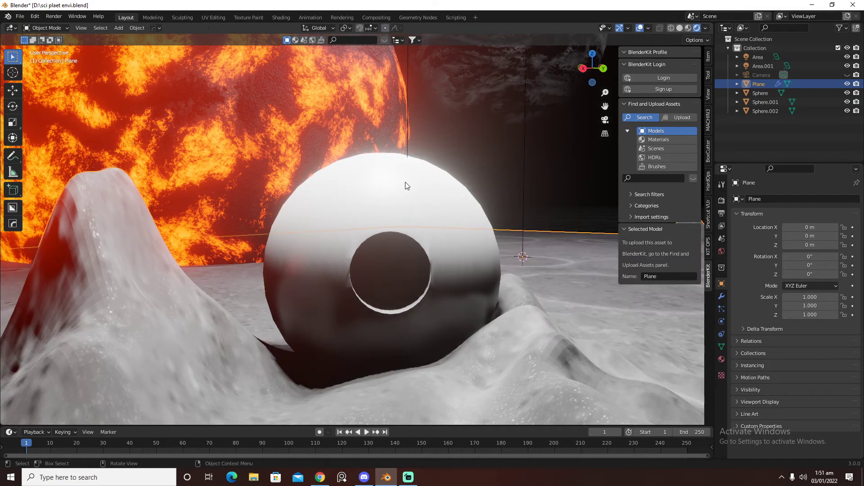
Sharpen the ship sphere with HardOps Csharp, using 30° sharpness and 60° auto smooth.
{"action": "left_click", "coordinate": [400, 191]}
{"action": "key", "text": "q"}
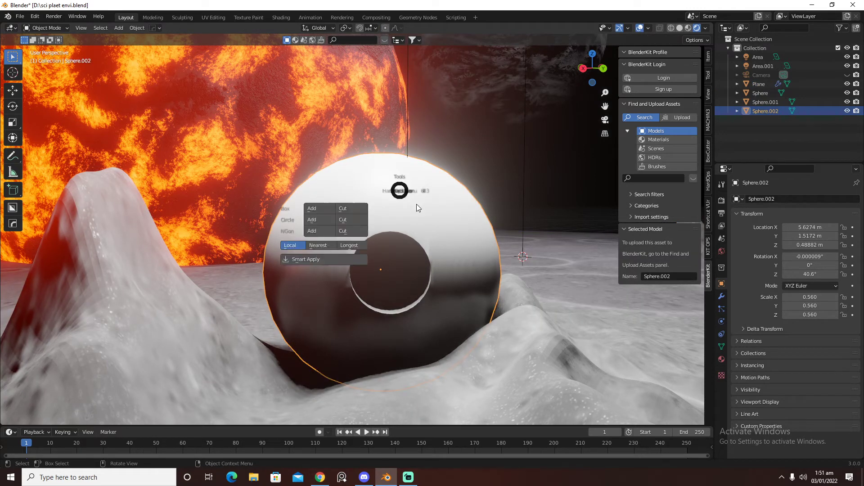
{"action": "left_click", "coordinate": [440, 219]}
{"action": "left_click", "coordinate": [440, 220]}
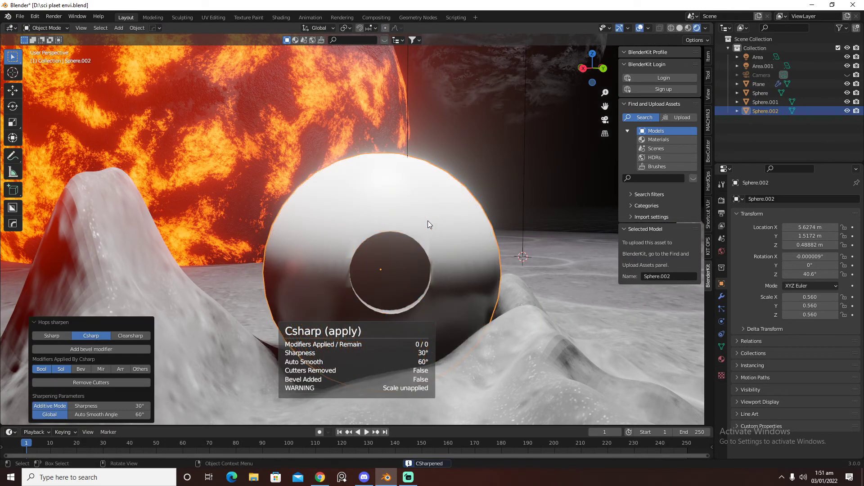
Select two horizontal face loops above and two below the round opening of the ship sphere.
{"action": "key", "text": "Tab"}
{"action": "left_click", "coordinate": [467, 220]}
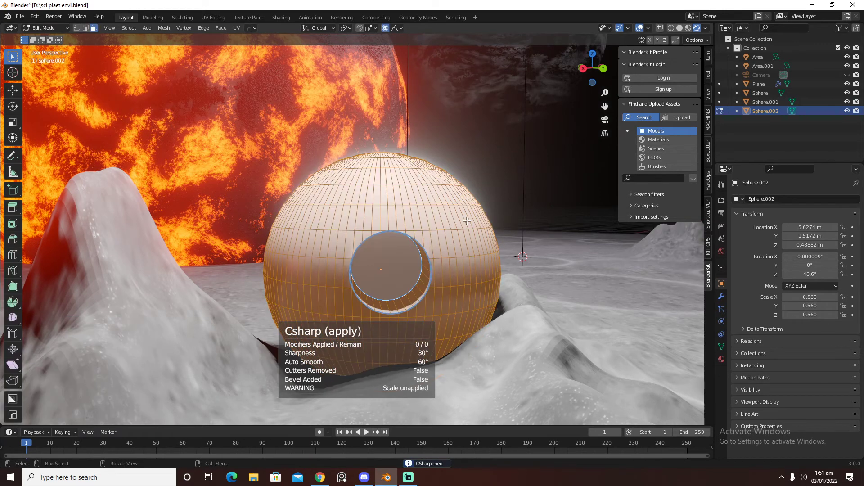
{"action": "left_click", "coordinate": [396, 198], "text": "alt"}
{"action": "left_click", "coordinate": [393, 212], "text": "alt+shift"}
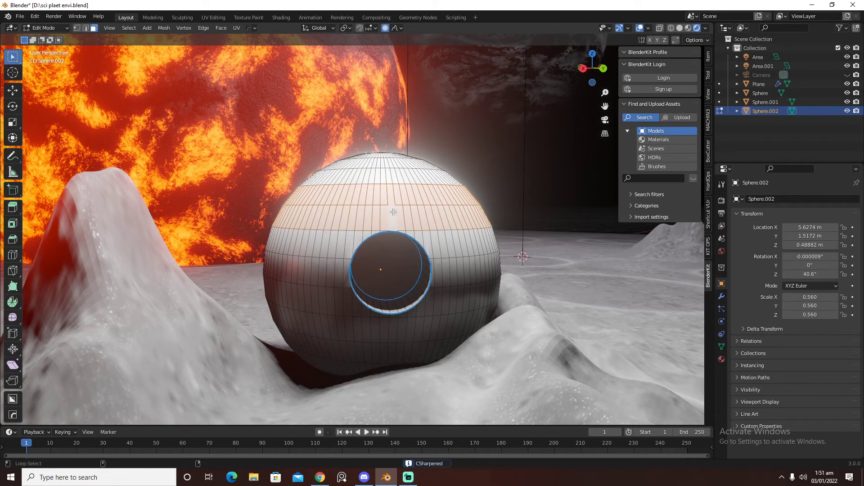
{"action": "left_click", "coordinate": [390, 329], "text": "alt+shift"}
{"action": "left_click", "coordinate": [391, 351], "text": "alt+shift"}
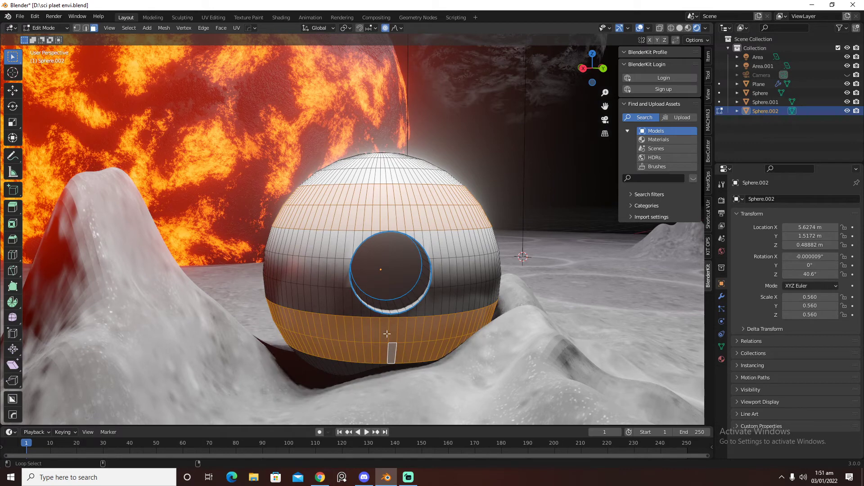
Unwrap the selected face loops to DECALmachine's Example Sheet trim 008, rotated 180°, and return to Object Mode.
{"action": "key", "text": "d"}
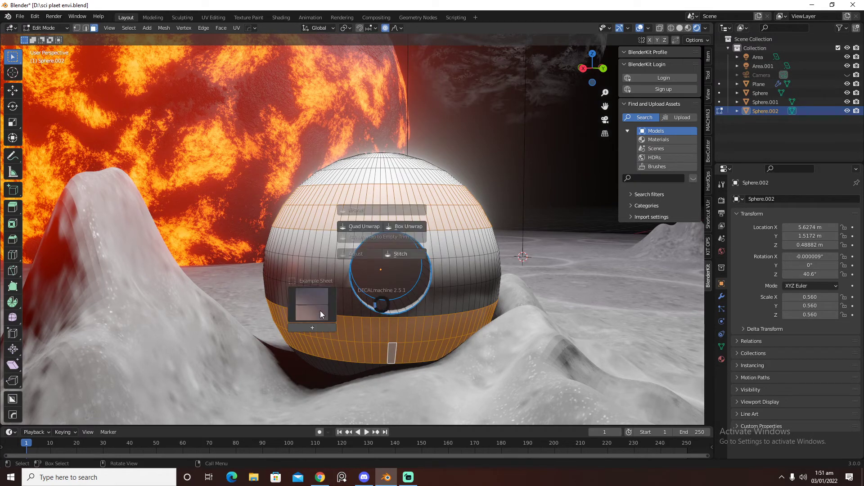
{"action": "left_click", "coordinate": [320, 310]}
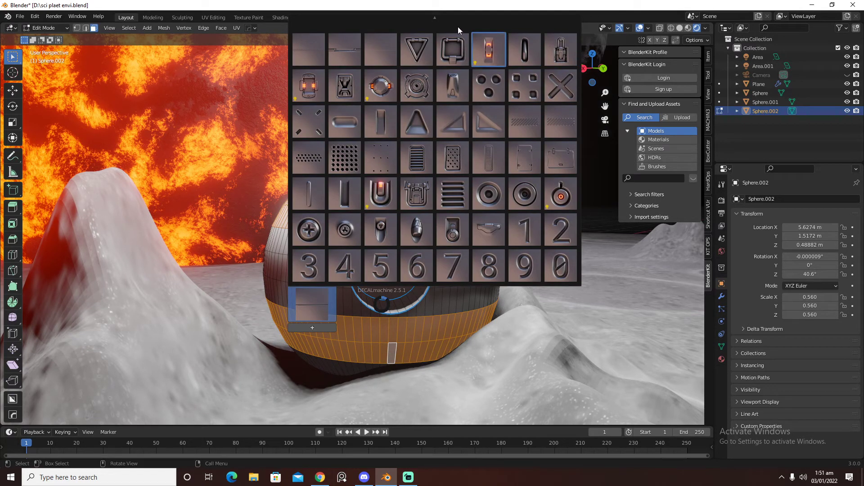
{"action": "scroll", "coordinate": [448, 21], "scroll_direction": "up", "scroll_amount": 1}
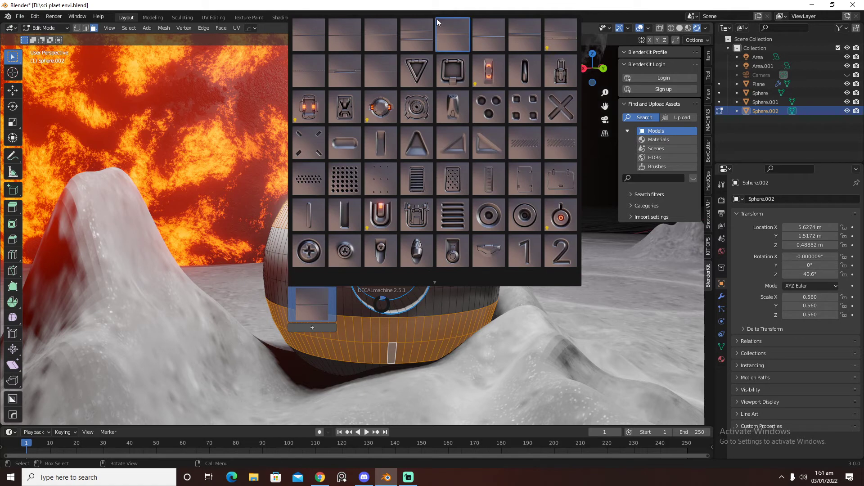
{"action": "left_click", "coordinate": [560, 39]}
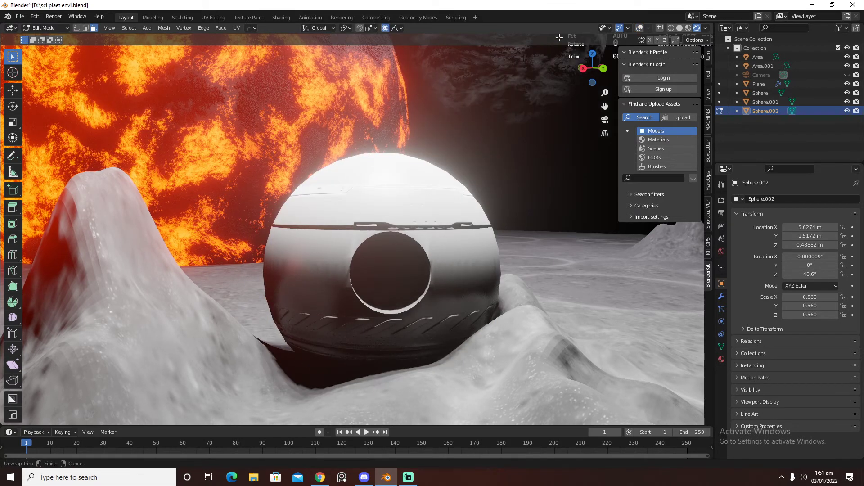
{"action": "scroll", "coordinate": [473, 202], "scroll_direction": "down", "scroll_amount": 1}
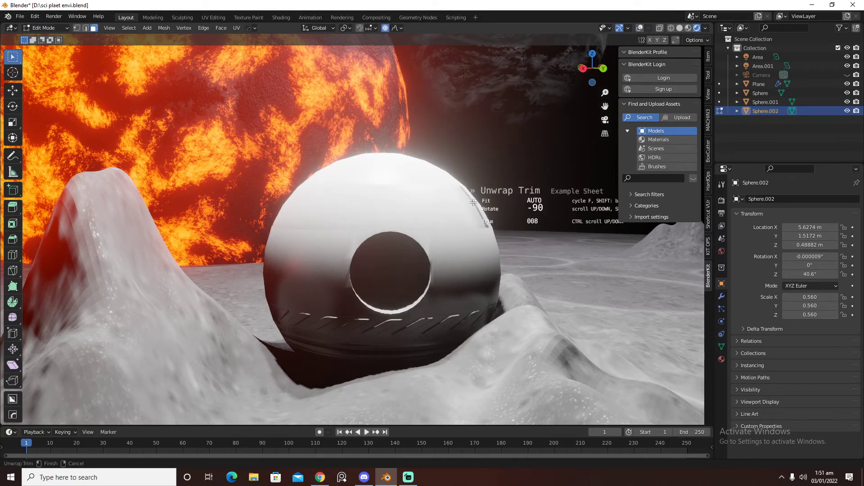
{"action": "scroll", "coordinate": [473, 203], "scroll_direction": "up", "scroll_amount": 1}
{"action": "scroll", "coordinate": [473, 203], "scroll_direction": "down", "scroll_amount": 2}
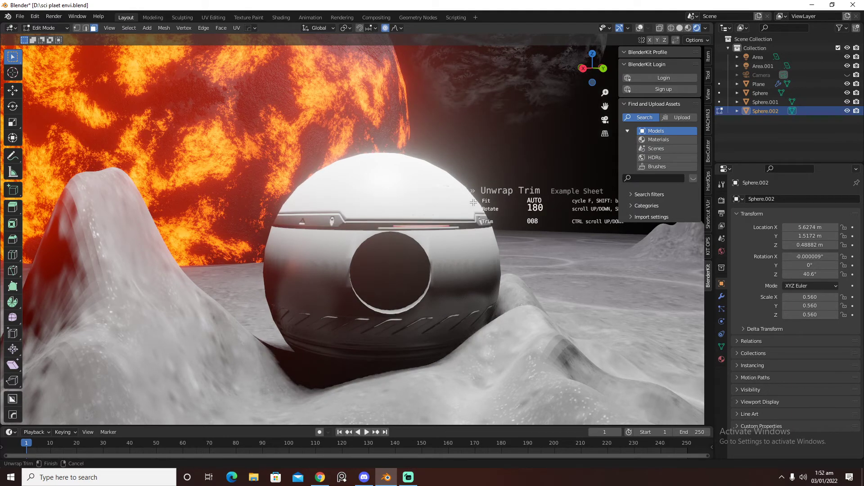
{"action": "left_click", "coordinate": [473, 203]}
{"action": "key", "text": "Tab"}
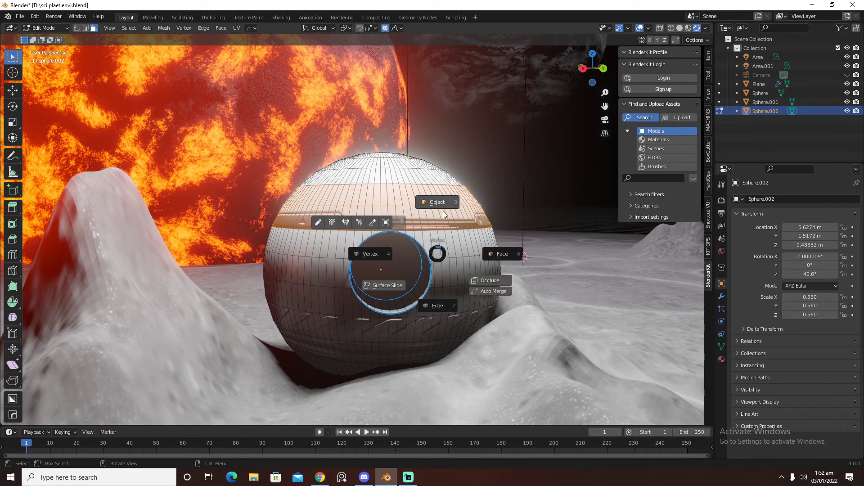
{"action": "left_click", "coordinate": [443, 211]}
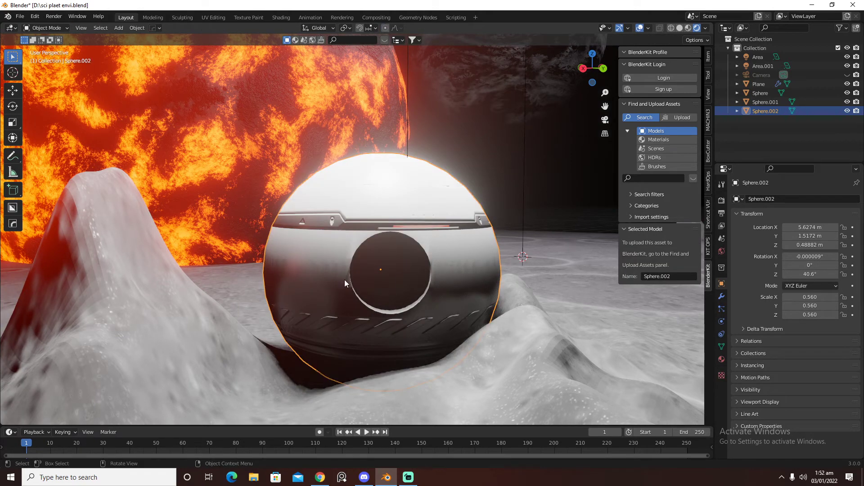
Insert Blender Bros Scifi Info Decal Pack 2_006 beside the opening, scale it to about 0.316 and project it onto the sphere.
{"action": "key", "text": "d"}
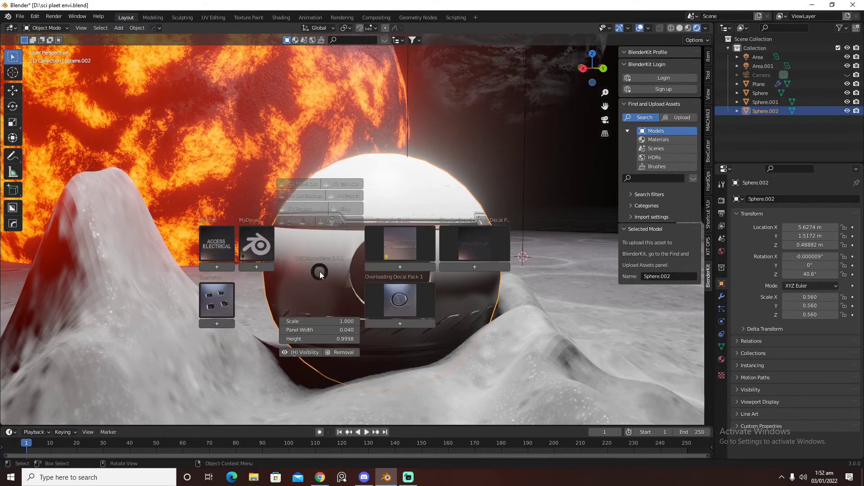
{"action": "left_click", "coordinate": [483, 252]}
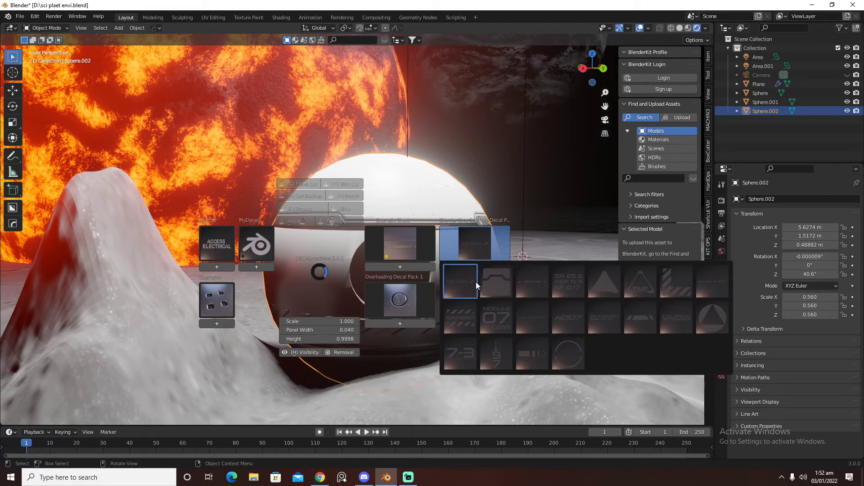
{"action": "left_click", "coordinate": [632, 282]}
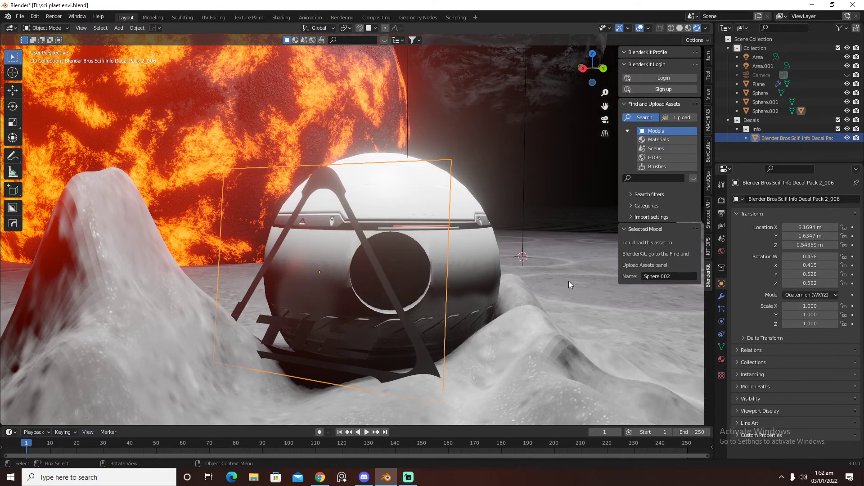
{"action": "key", "text": "s"}
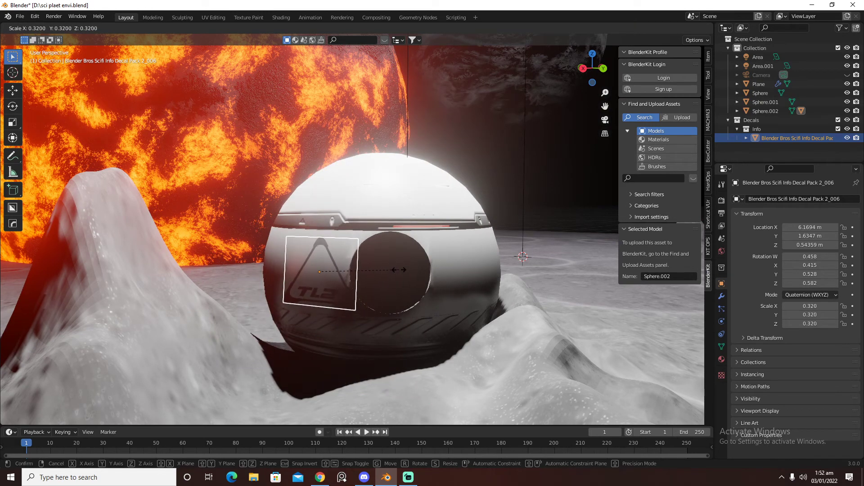
{"action": "left_click", "coordinate": [398, 269]}
{"action": "key", "text": "d"}
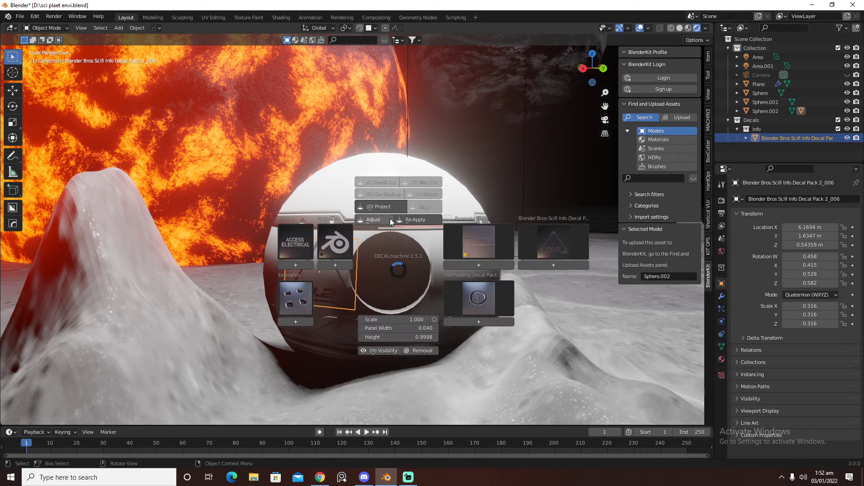
{"action": "left_click", "coordinate": [385, 204]}
Insert Blender Bros Scifi Info Decal Pack 2_016 on the opening's other side, scale it to about 0.187 and project it onto the sphere.
{"action": "left_click", "coordinate": [452, 266]}
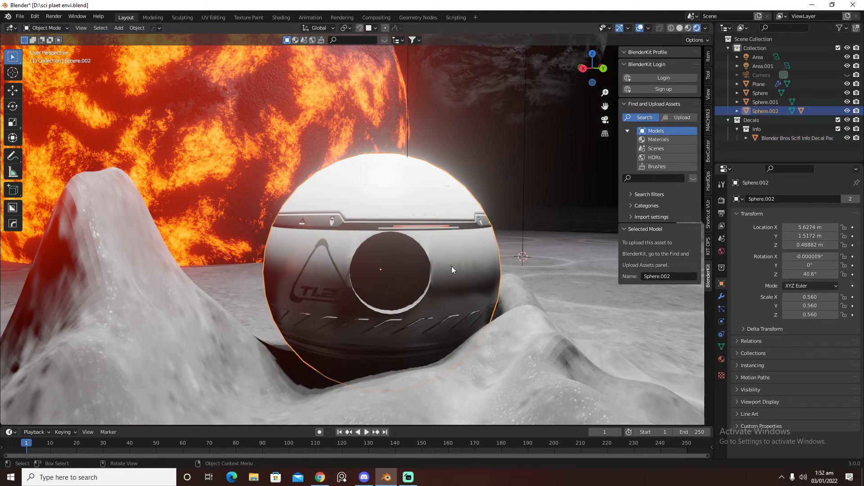
{"action": "key", "text": "d"}
{"action": "left_click", "coordinate": [604, 243]}
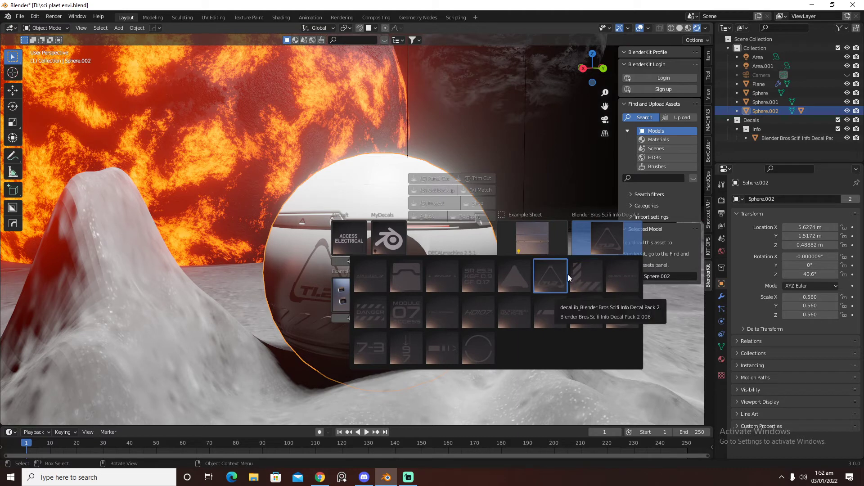
{"action": "left_click", "coordinate": [610, 306]}
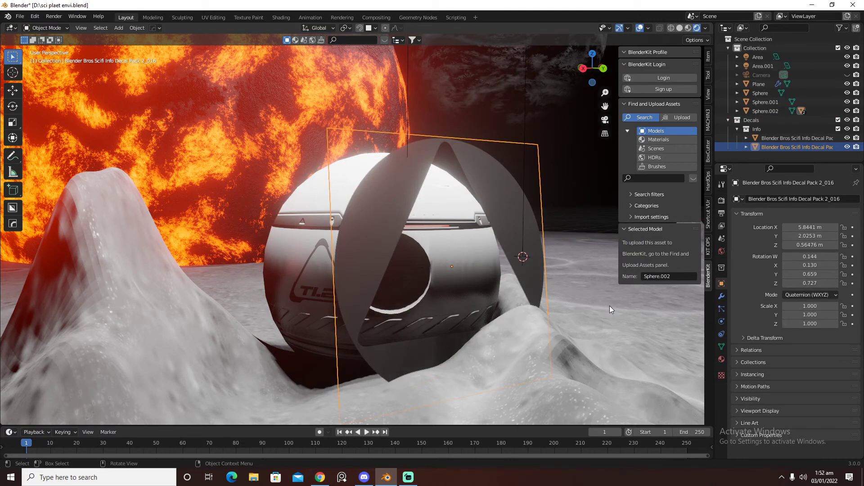
{"action": "left_click", "coordinate": [471, 279]}
{"action": "key", "text": "s"}
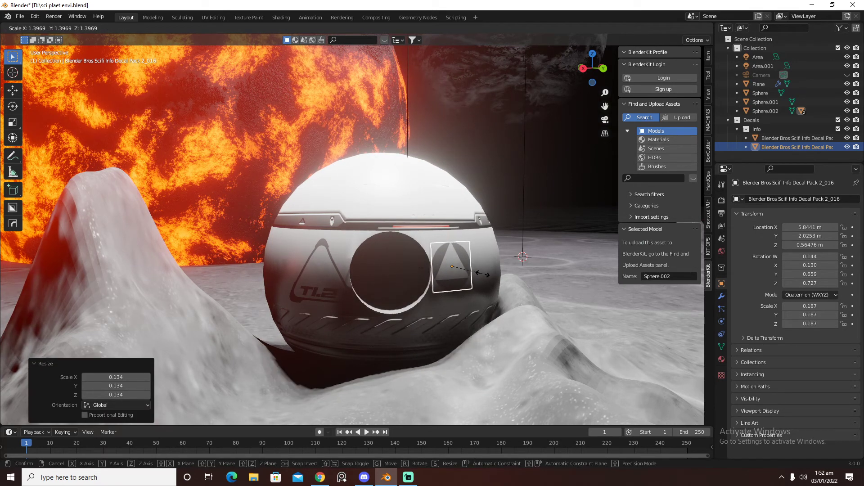
{"action": "left_click", "coordinate": [482, 274]}
{"action": "key", "text": "d"}
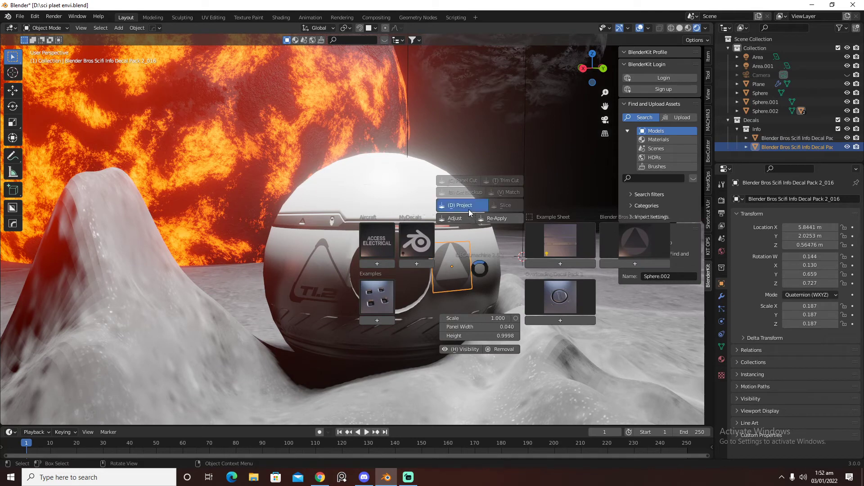
{"action": "left_click", "coordinate": [468, 208]}
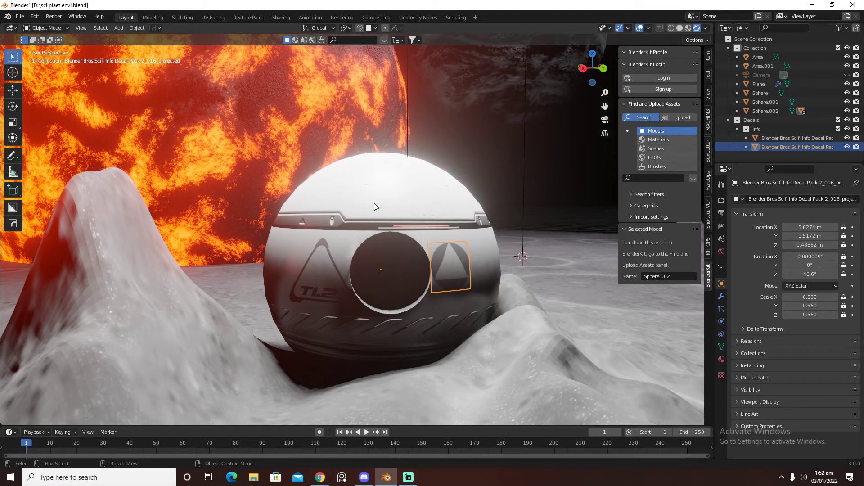
Insert Overloading Decal Pack 1_004 above the sphere's trim band, shrink it to fit there and project it onto the surface.
{"action": "left_click", "coordinate": [378, 191]}
{"action": "key", "text": "d"}
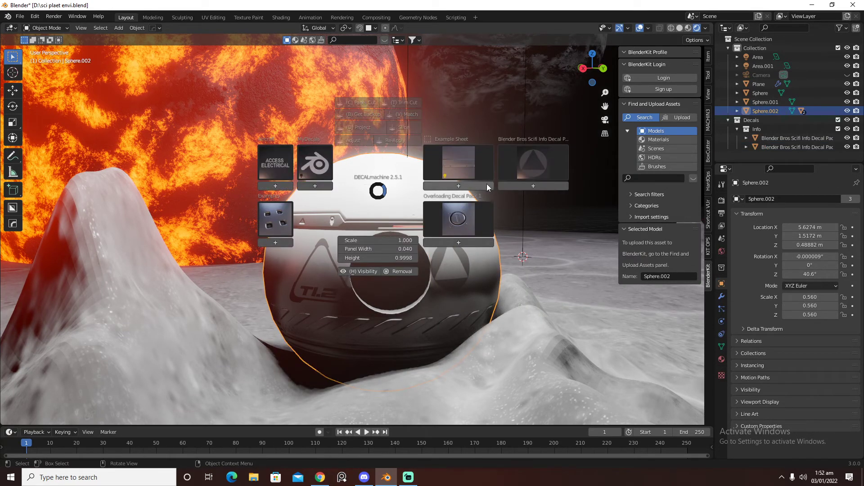
{"action": "left_click", "coordinate": [530, 173]}
{"action": "left_click", "coordinate": [457, 225]}
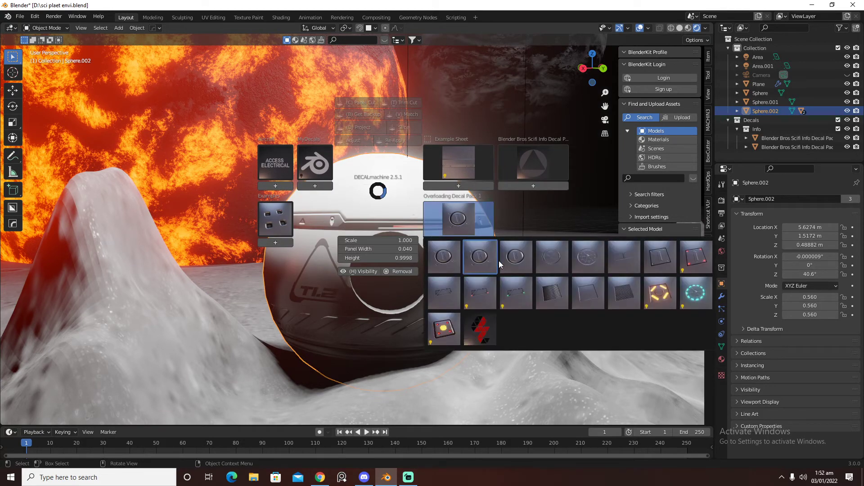
{"action": "left_click", "coordinate": [555, 262]}
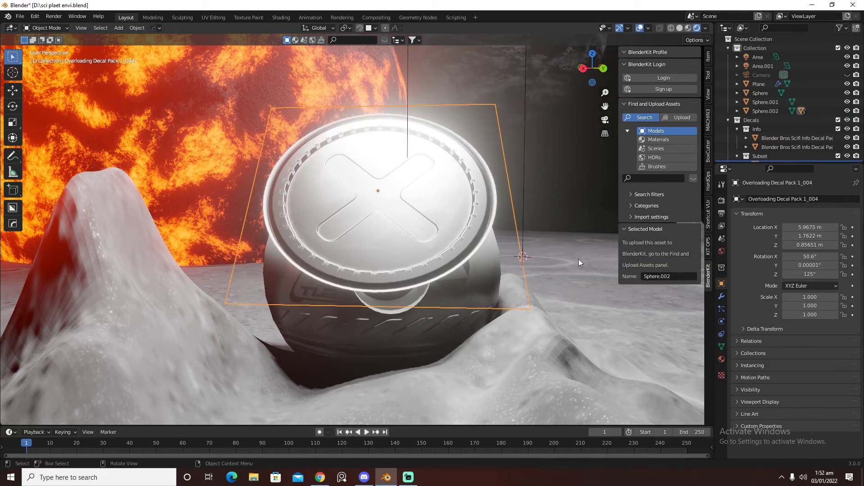
{"action": "key", "text": "s"}
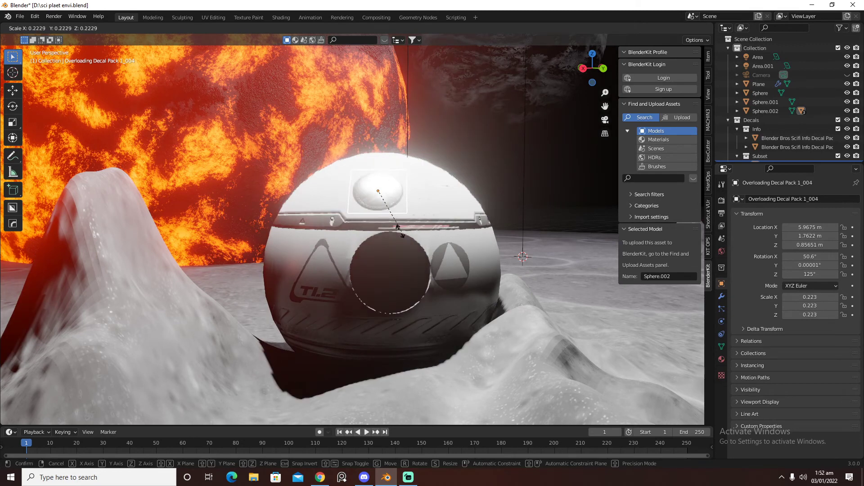
{"action": "left_click", "coordinate": [434, 232]}
{"action": "key", "text": "d"}
{"action": "left_click", "coordinate": [414, 173]}
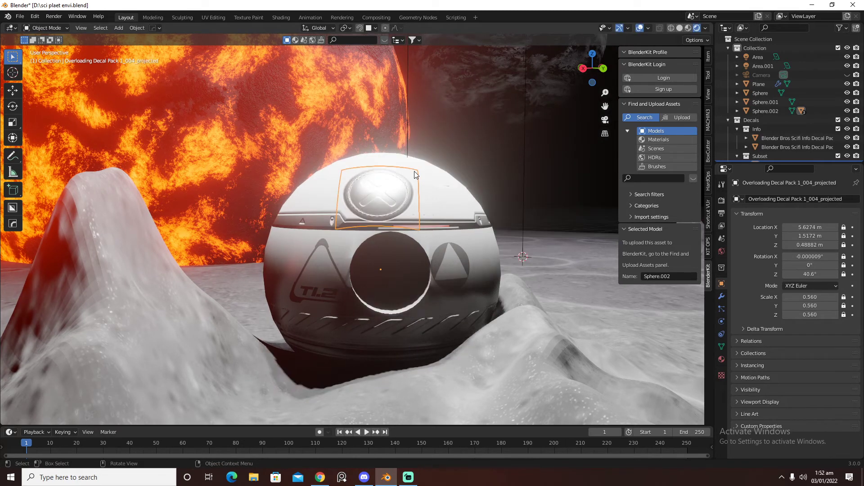
Select the ship sphere and save the scene file.
{"action": "left_click", "coordinate": [430, 239]}
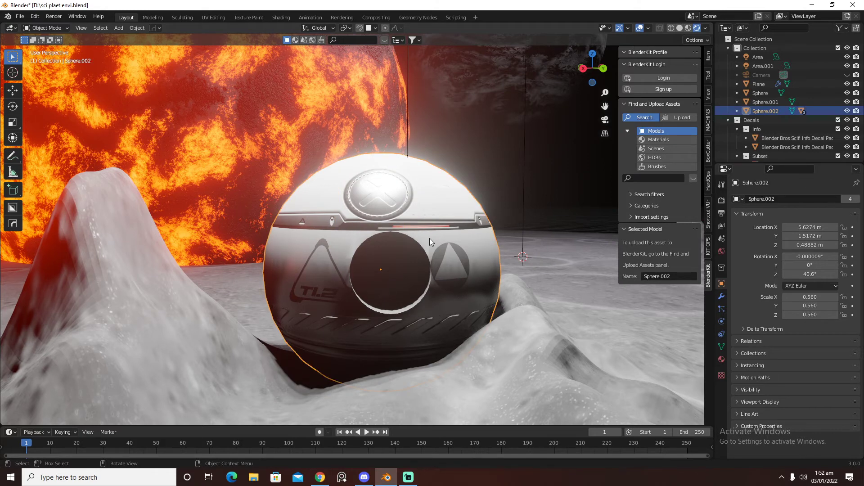
{"action": "key", "text": "ctrl+s"}
{"action": "key", "text": "ctrl+s"}
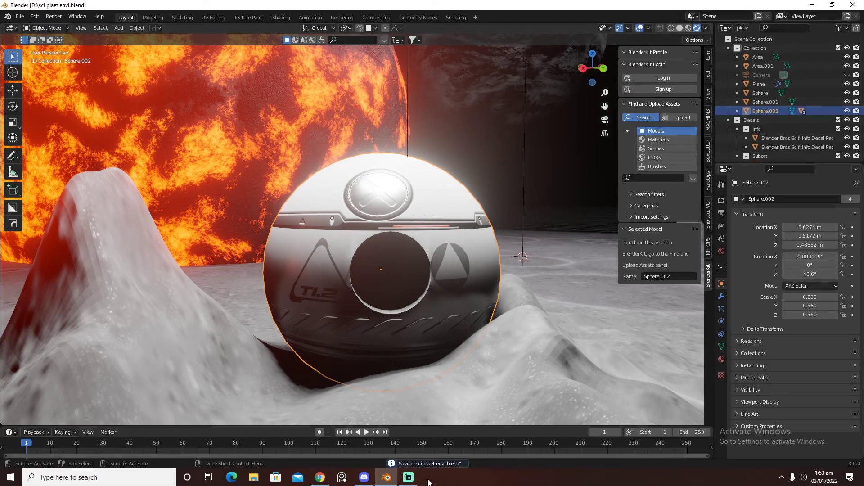
{"action": "left_click", "coordinate": [408, 477]}
{"action": "left_click", "coordinate": [388, 479]}
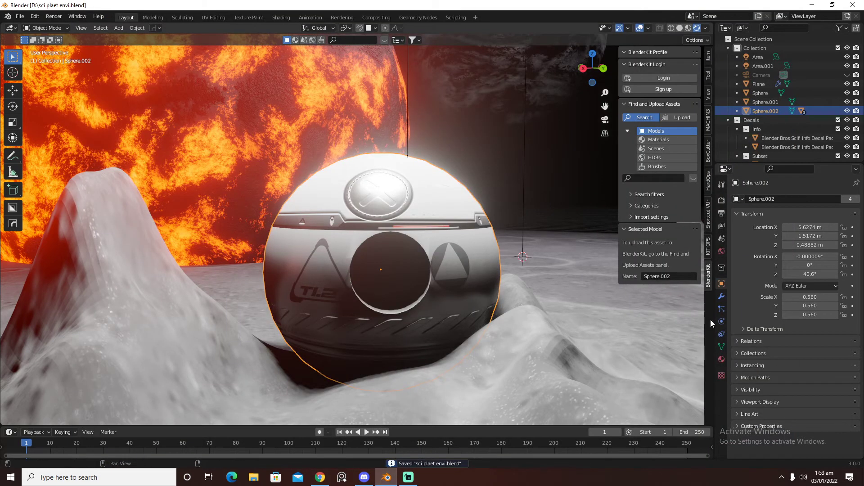
Add an empty third material slot to the ship sphere.
{"action": "left_click", "coordinate": [721, 359]}
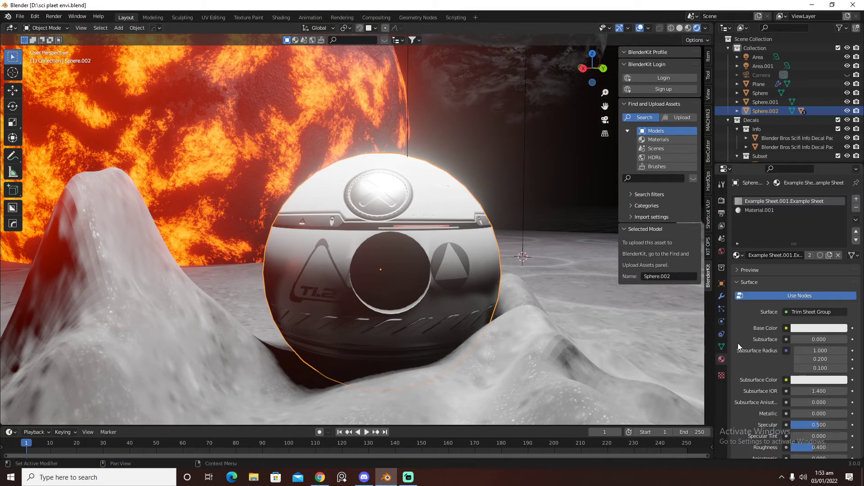
{"action": "left_click", "coordinate": [779, 212]}
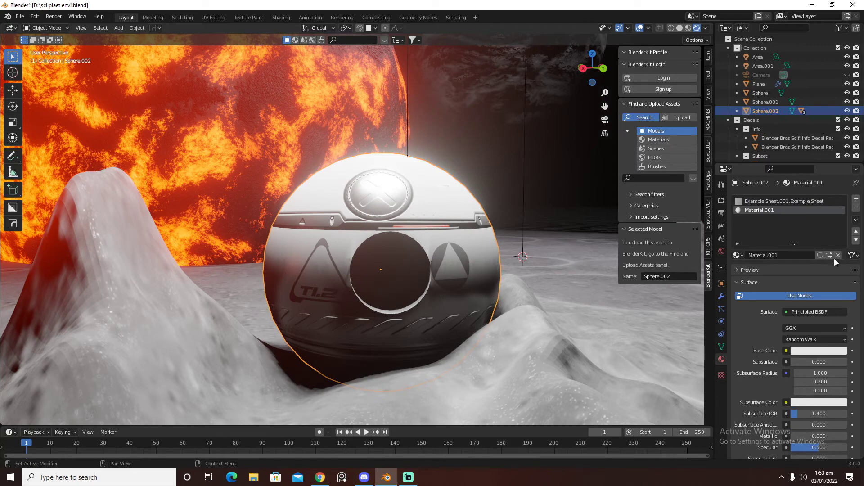
{"action": "left_click", "coordinate": [857, 198]}
Select the circular face inside the sphere's opening, return to Object Mode and make the empty material slot active.
{"action": "key", "text": "Tab"}
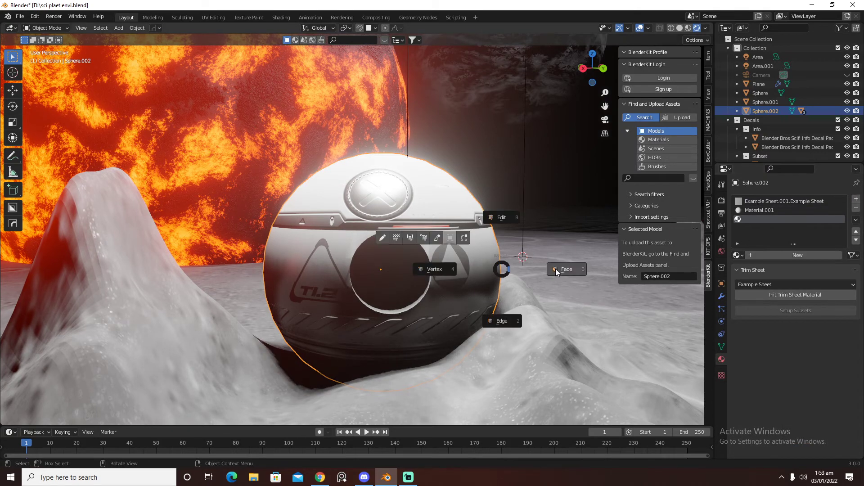
{"action": "left_click", "coordinate": [556, 268]}
{"action": "left_click", "coordinate": [385, 262]}
{"action": "key", "text": "Tab"}
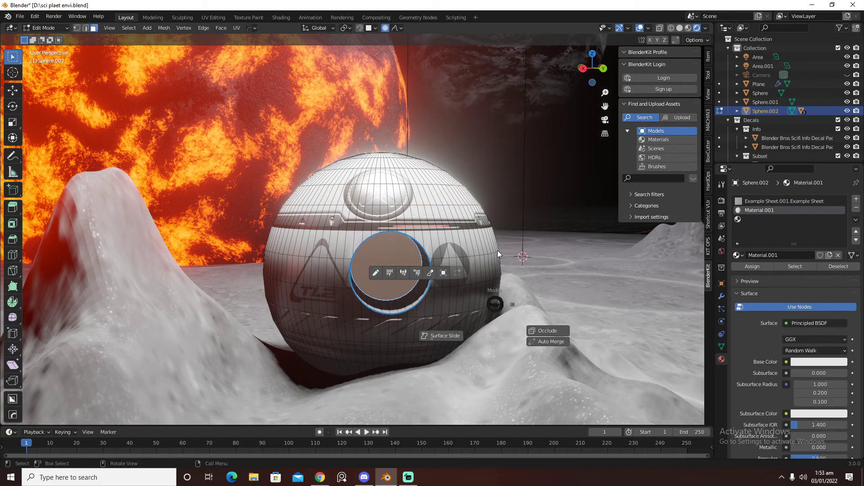
{"action": "left_click", "coordinate": [497, 243]}
{"action": "left_click", "coordinate": [748, 220]}
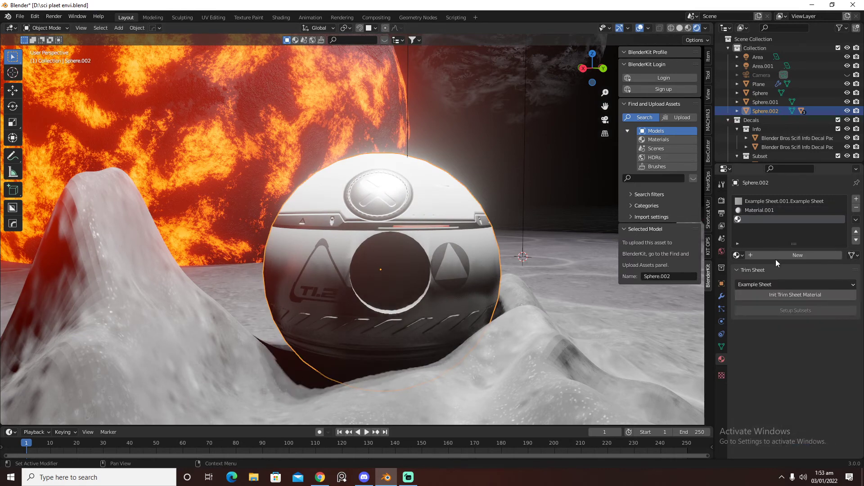
{"action": "left_click", "coordinate": [798, 255]}
{"action": "left_click", "coordinate": [801, 310]}
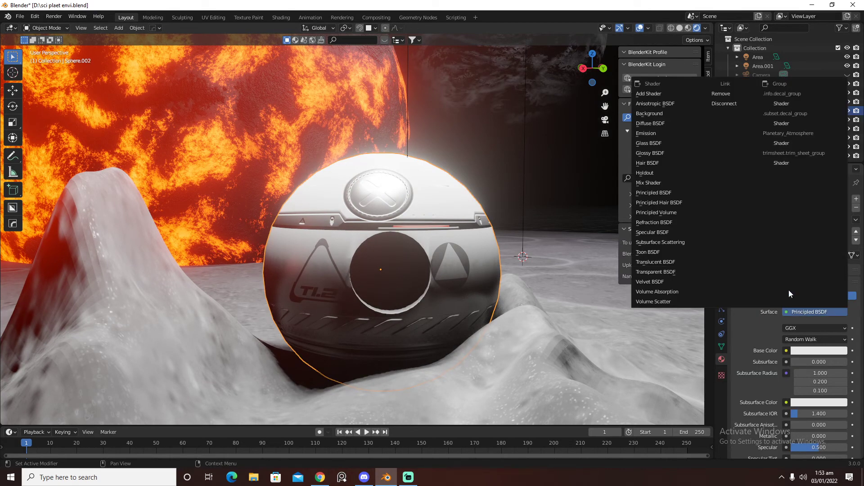
{"action": "left_click", "coordinate": [652, 133]}
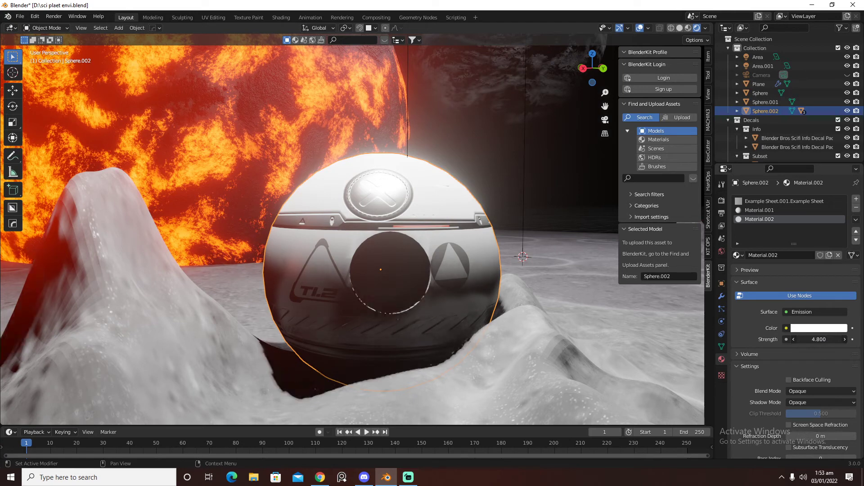
{"action": "left_click", "coordinate": [838, 257]}
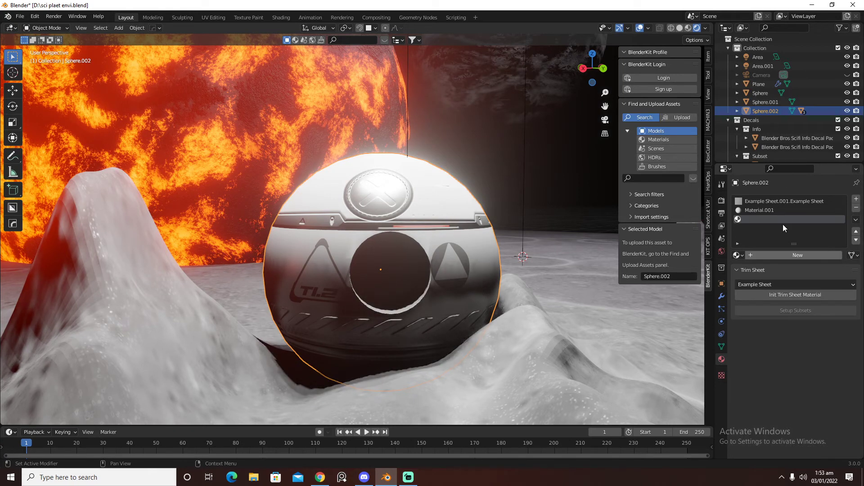
Turn the ship sphere's Material.001 into an Emission shader with strength 10 and an orange-red color, hue 0.013 and saturation 0.998.
{"action": "left_click", "coordinate": [774, 211]}
{"action": "left_click", "coordinate": [802, 309]}
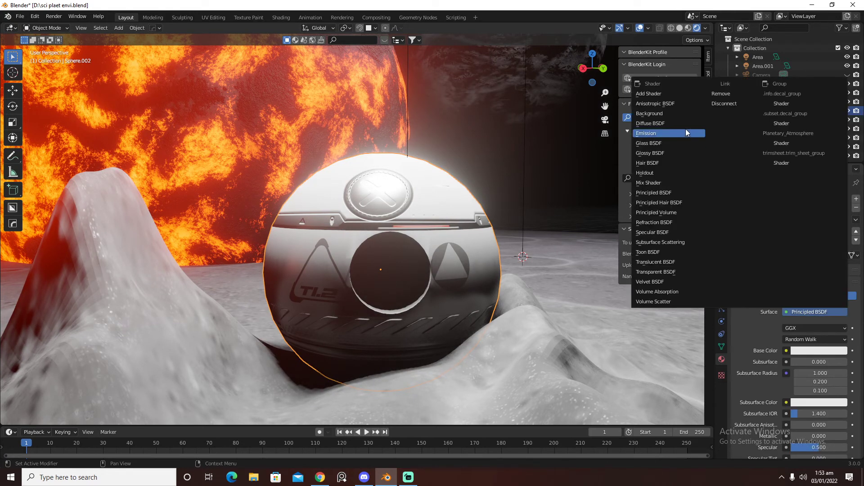
{"action": "left_click", "coordinate": [674, 131]}
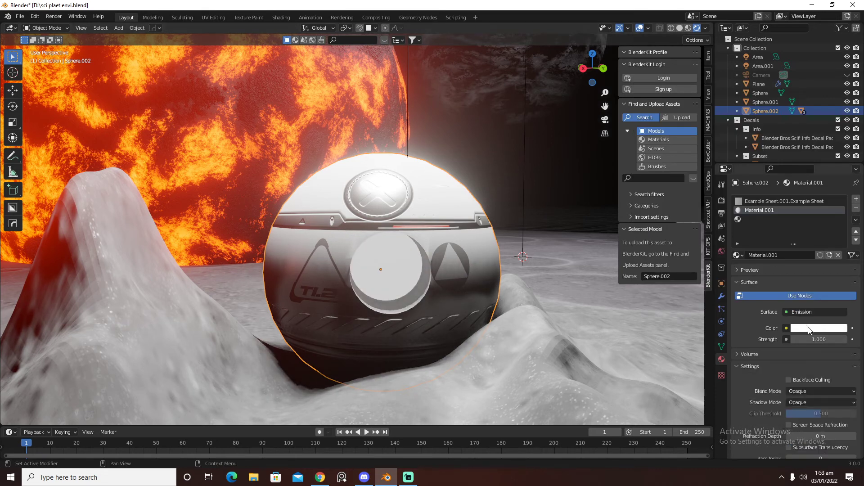
{"action": "left_click", "coordinate": [814, 339]}
{"action": "type", "text": "10"}
{"action": "key", "text": "Return"}
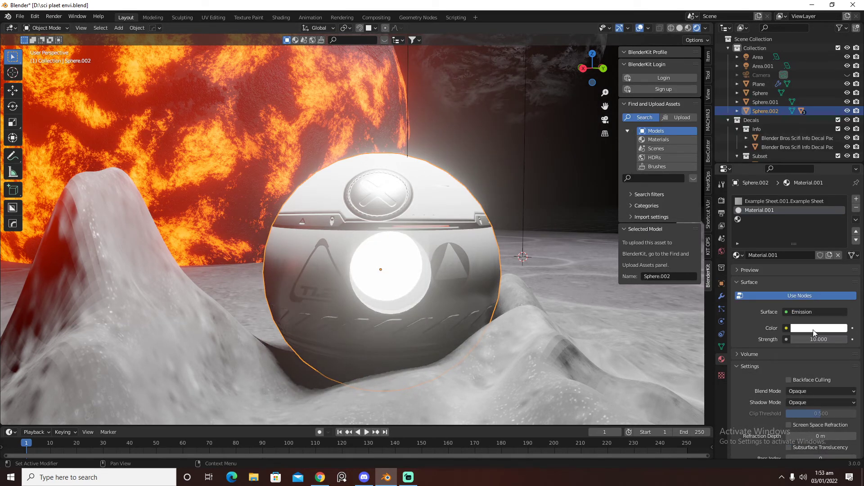
{"action": "left_click", "coordinate": [813, 329]}
{"action": "left_click", "coordinate": [792, 261]}
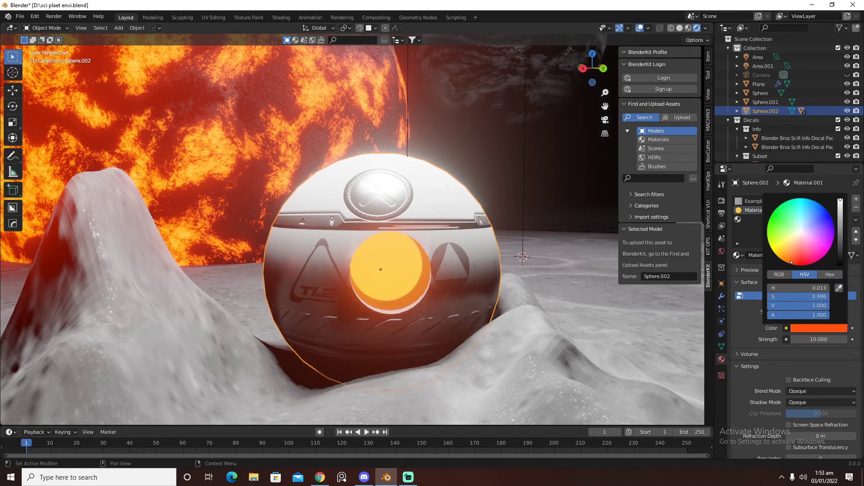
From the camera view, set the Area.001 light's power to 50 W and its color to blue, hue 0.600 and saturation 0.954.
{"action": "key", "text": "KP_0"}
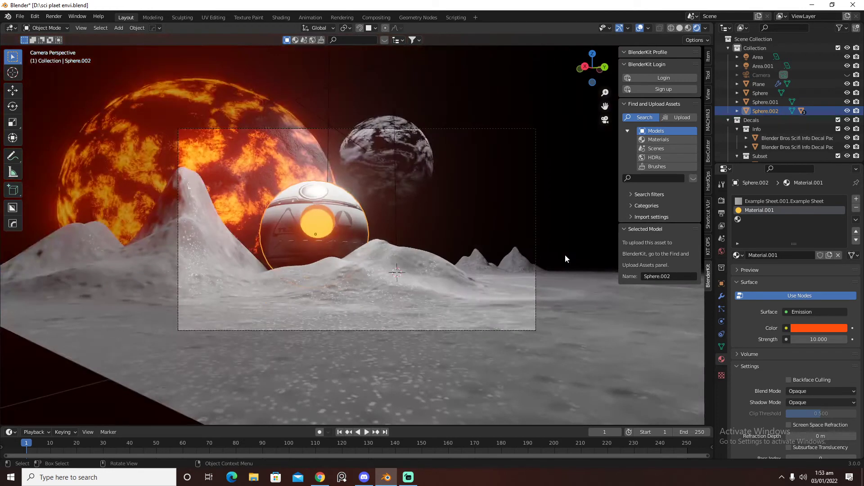
{"action": "left_click", "coordinate": [758, 66]}
{"action": "left_click", "coordinate": [820, 261]}
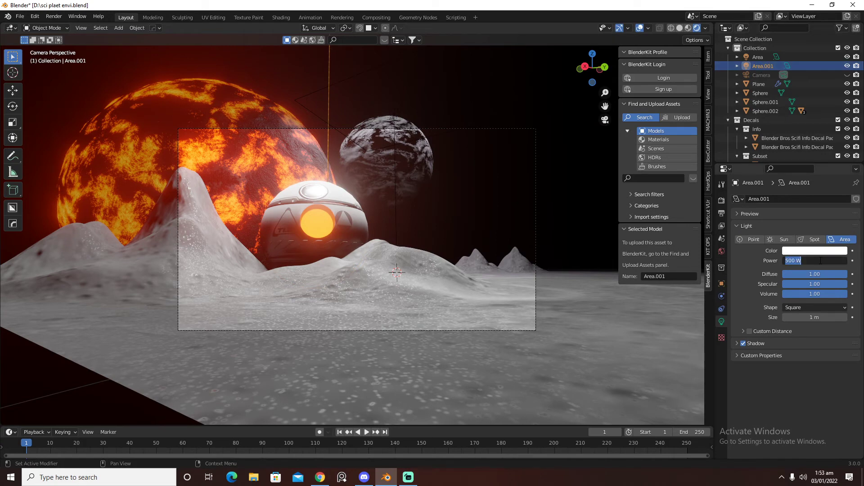
{"action": "type", "text": "0"}
{"action": "key", "text": "Return"}
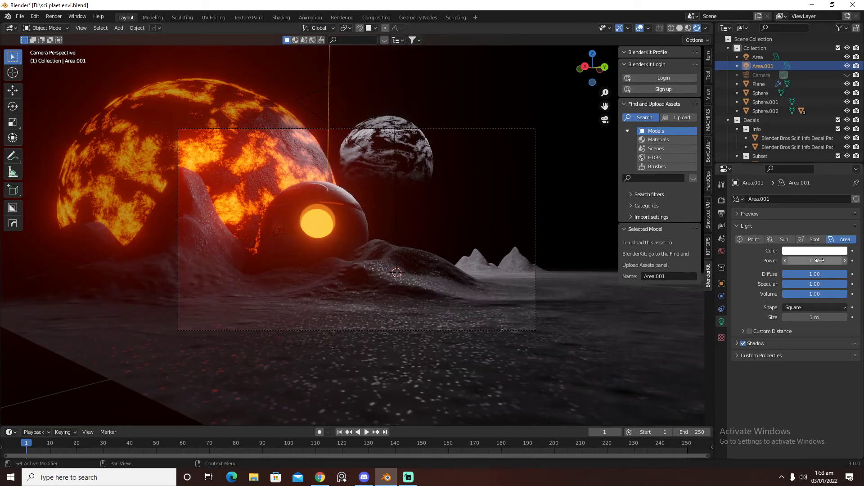
{"action": "left_click", "coordinate": [820, 261]}
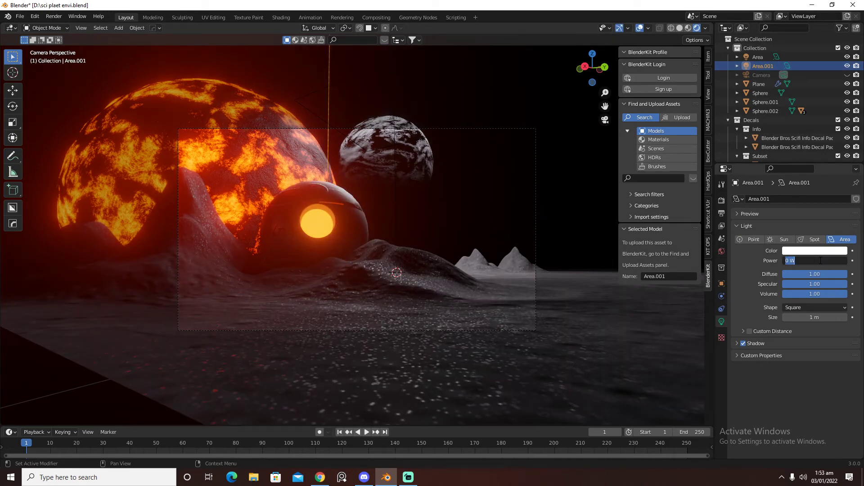
{"action": "type", "text": "50"}
{"action": "key", "text": "Return"}
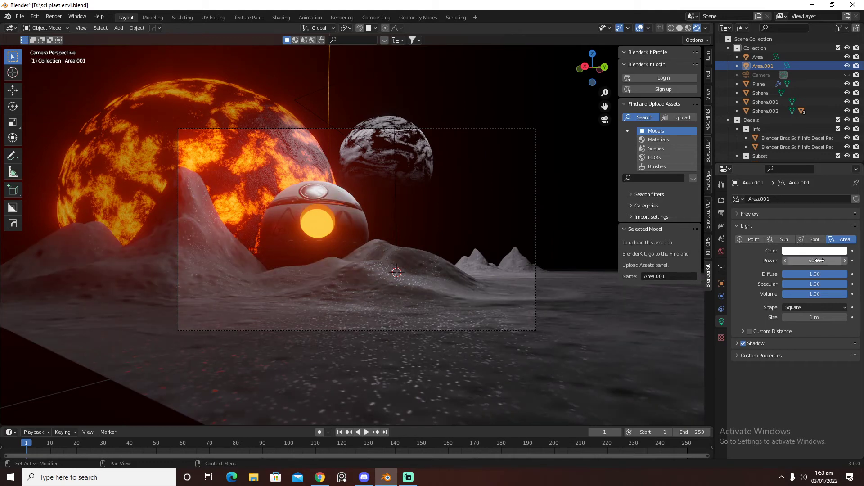
{"action": "left_click", "coordinate": [809, 251]}
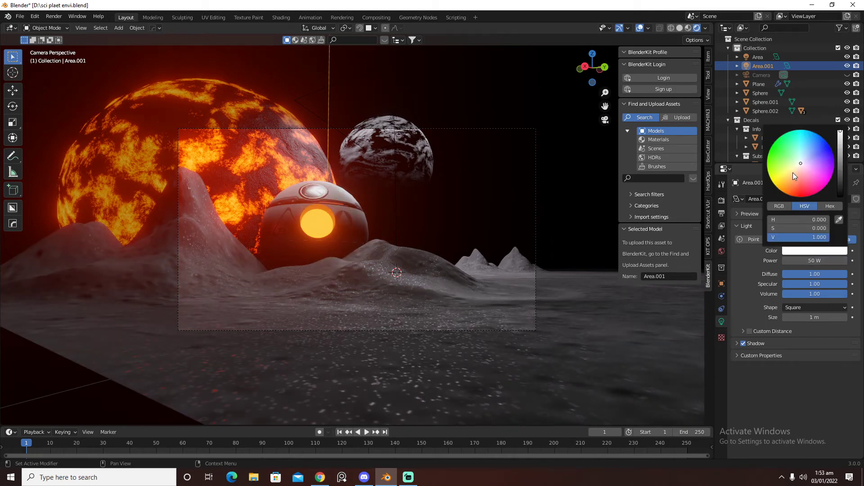
{"action": "left_click_drag", "start_coordinate": [793, 173], "coordinate": [811, 140]}
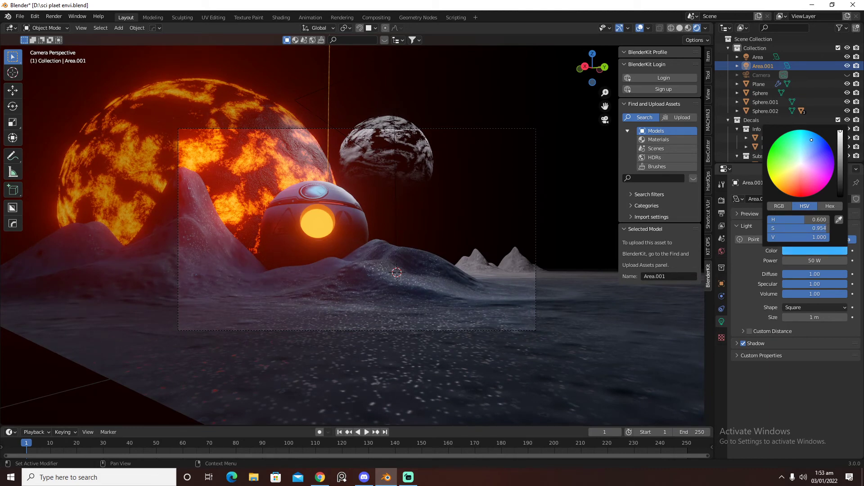
Change the Area light's color to cyan and save the scene file.
{"action": "left_click", "coordinate": [757, 56]}
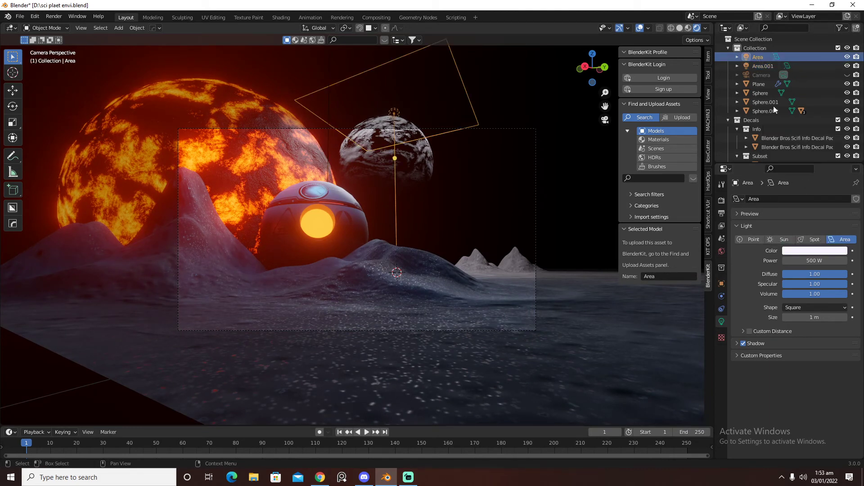
{"action": "left_click", "coordinate": [822, 251]}
{"action": "left_click", "coordinate": [807, 135]}
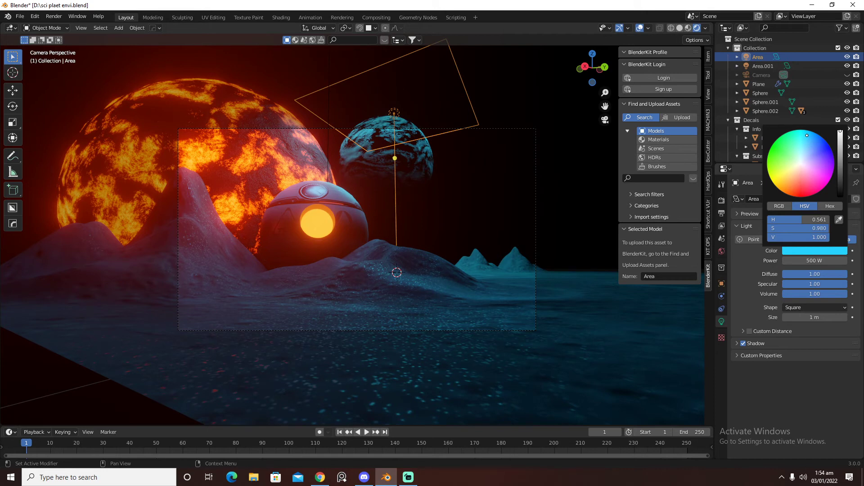
{"action": "left_click_drag", "start_coordinate": [807, 135], "coordinate": [802, 133]}
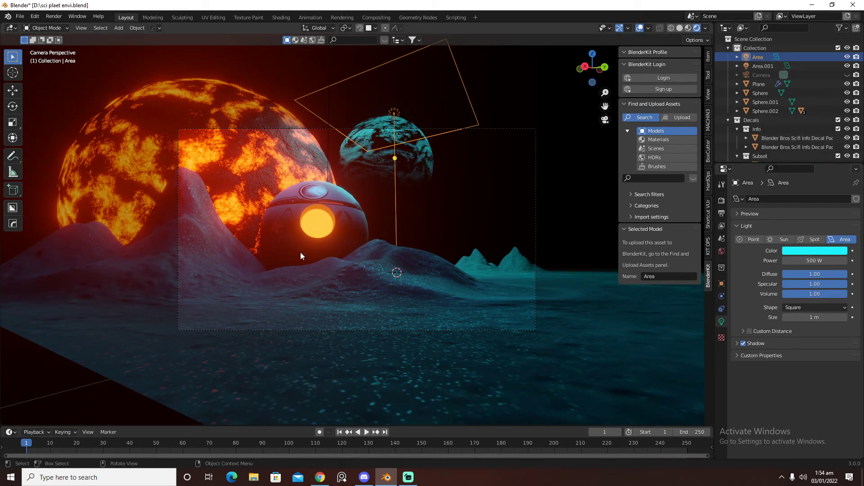
{"action": "key", "text": "ctrl+s"}
{"action": "left_click", "coordinate": [355, 256]}
Import the FBX character file Kneeling.fbx from the Downloads folder.
{"action": "left_click", "coordinate": [23, 17]}
{"action": "mouse_move", "coordinate": [58, 139]}
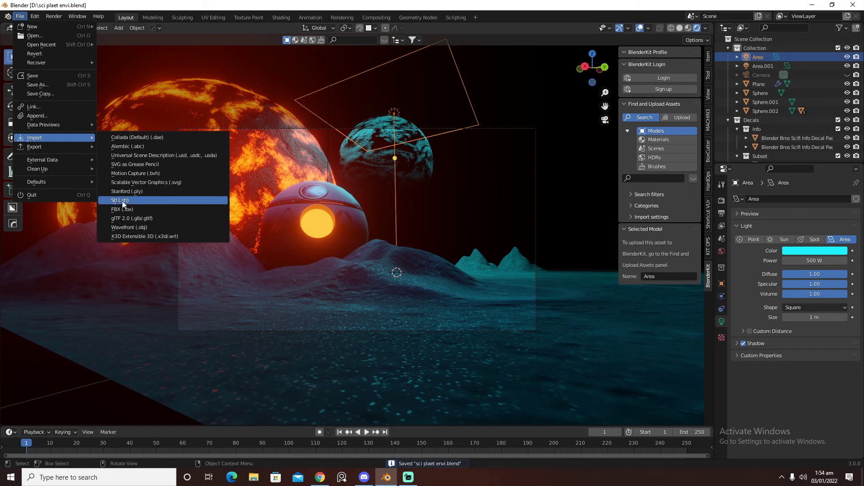
{"action": "left_click", "coordinate": [122, 209]}
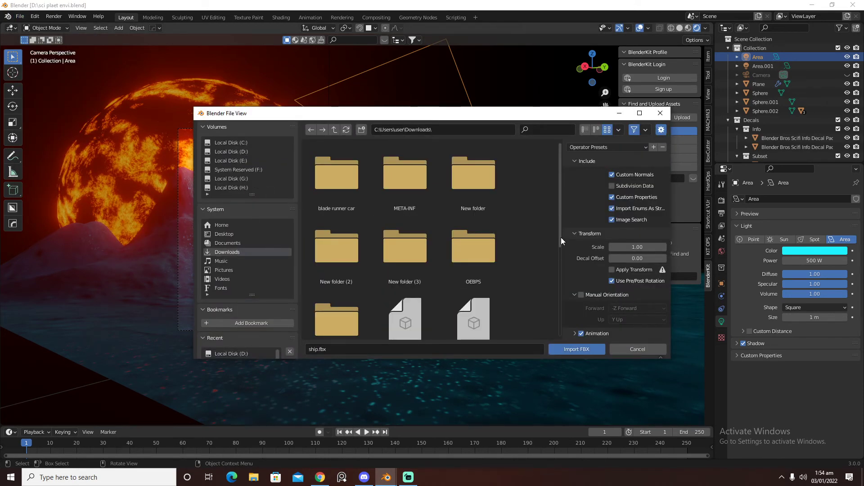
{"action": "left_click_drag", "start_coordinate": [561, 237], "coordinate": [566, 333]}
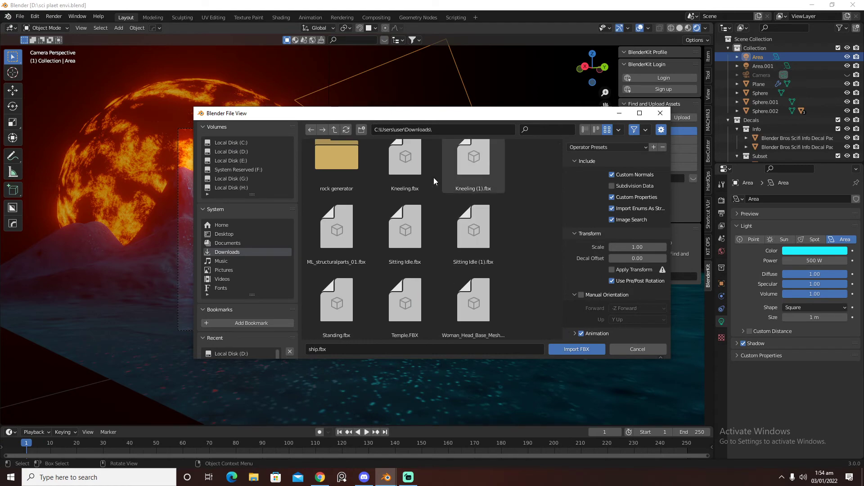
{"action": "left_click", "coordinate": [411, 177]}
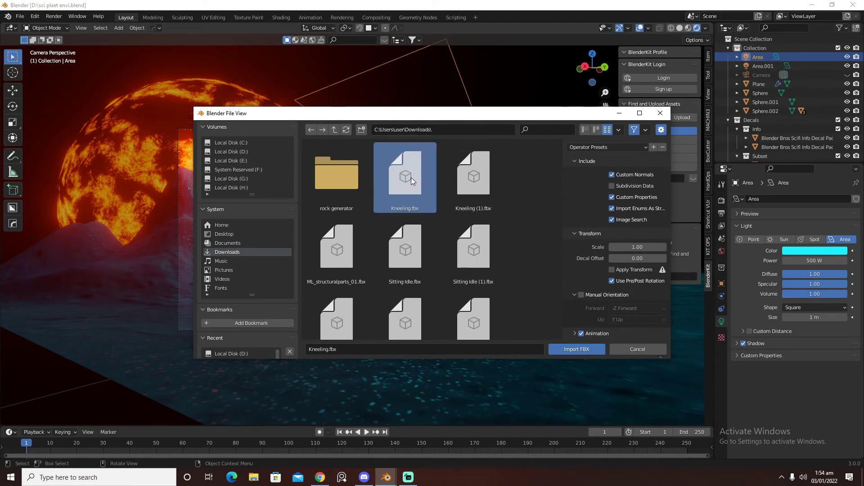
{"action": "left_click", "coordinate": [572, 349]}
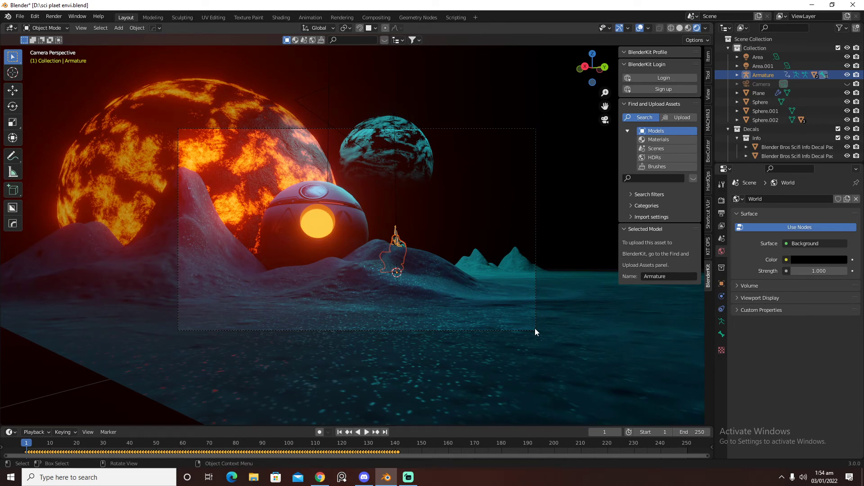
Try moving the imported kneeling figure vertically, and delete it from the scene.
{"action": "key", "text": "g"}
{"action": "key", "text": "z"}
{"action": "left_click", "coordinate": [536, 309]}
{"action": "key", "text": "x"}
{"action": "left_click", "coordinate": [536, 310]}
Import the FBX character file Kneeling (1).fbx from the Downloads folder.
{"action": "left_click", "coordinate": [20, 16]}
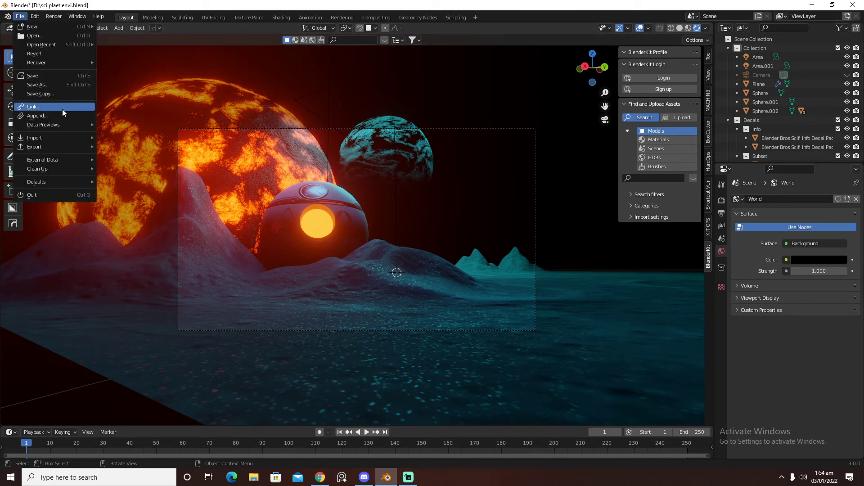
{"action": "mouse_move", "coordinate": [55, 136]}
{"action": "left_click", "coordinate": [157, 211]}
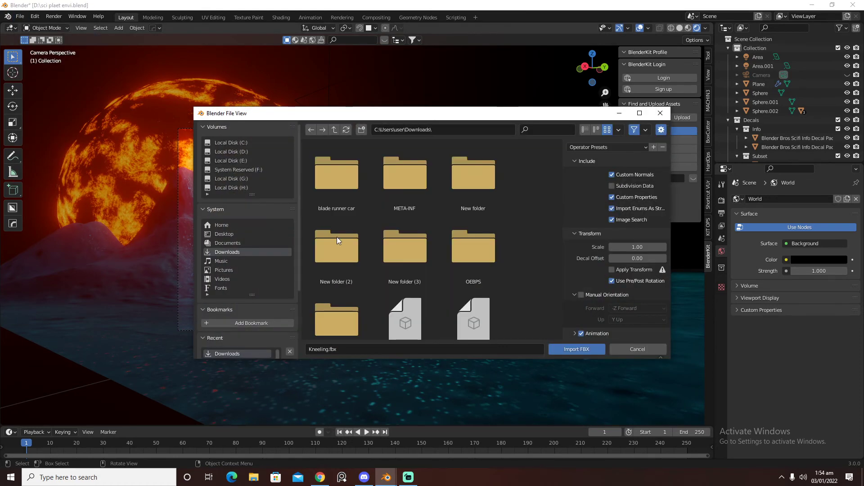
{"action": "left_click_drag", "start_coordinate": [559, 216], "coordinate": [561, 288]}
{"action": "left_click", "coordinate": [475, 184]}
{"action": "left_click", "coordinate": [569, 351]}
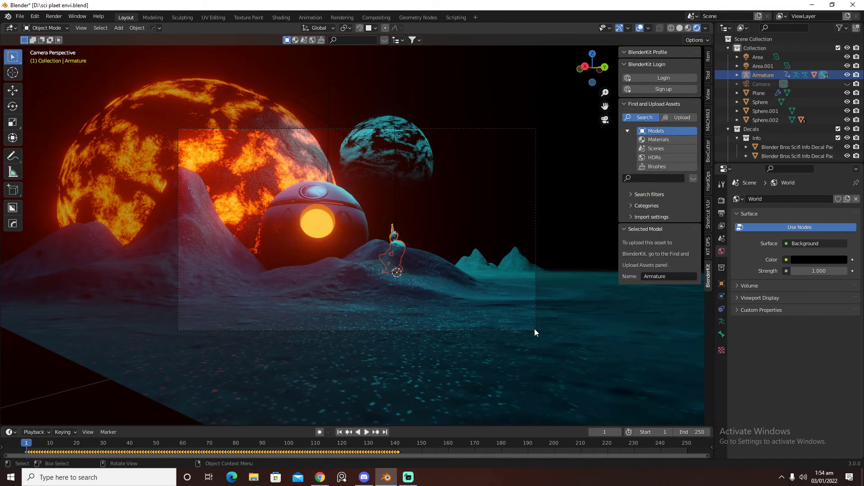
Rotate the imported armature to -69.4° on Z and, in top view, move it beside the ship to about X 6.63 m, Y 1.93 m.
{"action": "left_click", "coordinate": [721, 285]}
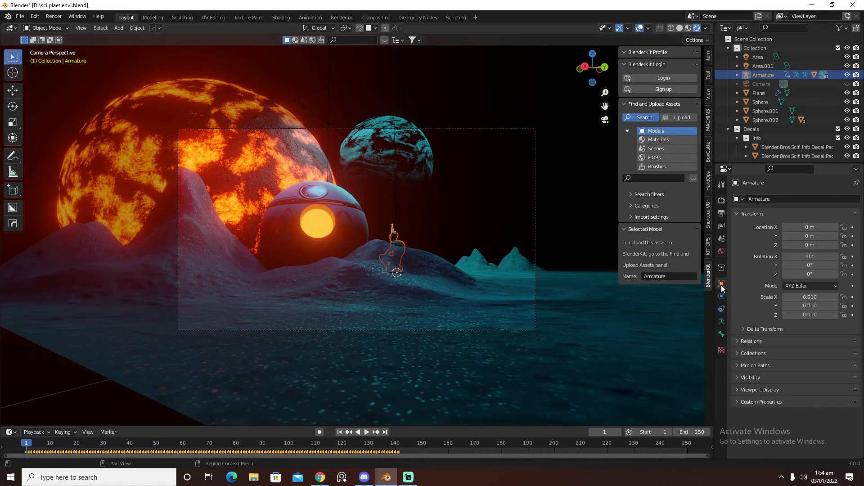
{"action": "left_click_drag", "start_coordinate": [810, 274], "coordinate": [779, 274]}
{"action": "key", "text": "grave"}
{"action": "left_click", "coordinate": [512, 272]}
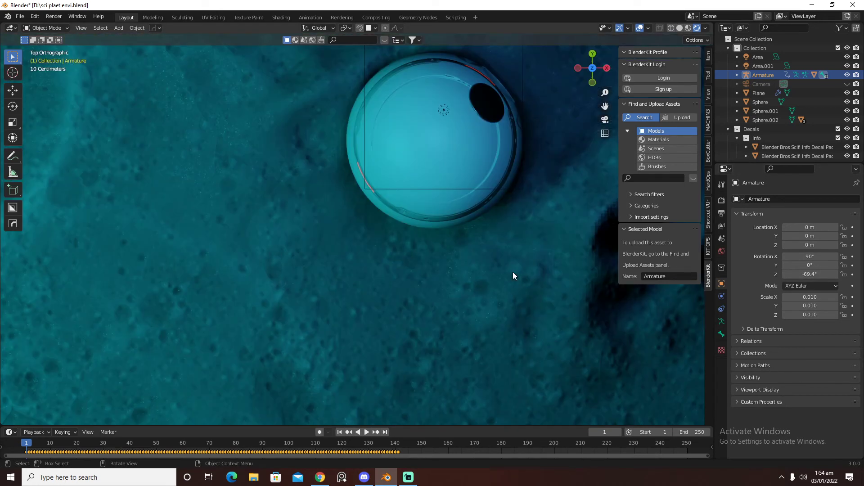
{"action": "middle_click_drag", "start_coordinate": [512, 271], "coordinate": [569, 377], "text": "shift"}
{"action": "scroll", "coordinate": [569, 376], "scroll_direction": "down", "scroll_amount": 3}
{"action": "scroll", "coordinate": [606, 43], "scroll_direction": "down", "scroll_amount": 3}
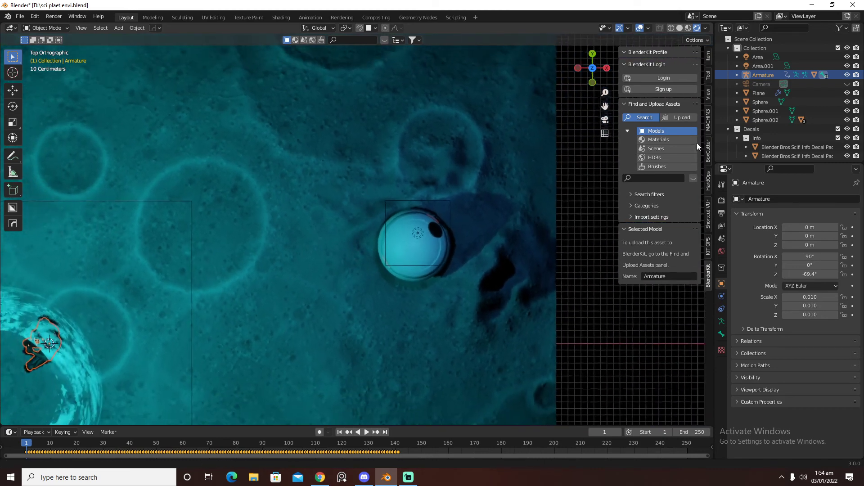
{"action": "scroll", "coordinate": [525, 242], "scroll_direction": "down", "scroll_amount": 3}
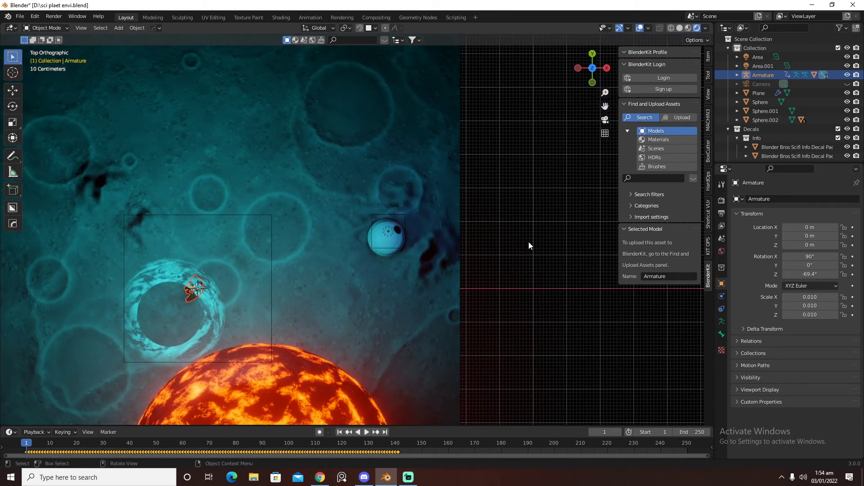
{"action": "key", "text": "g"}
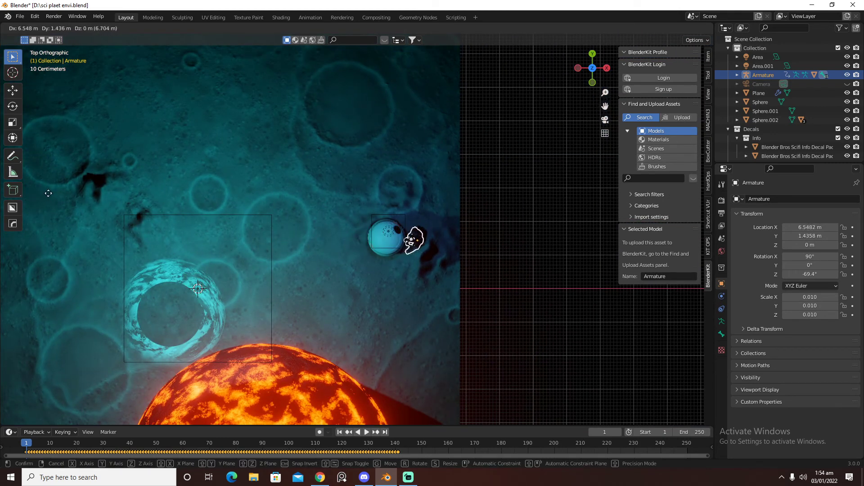
{"action": "left_click", "coordinate": [40, 180]}
Through the camera, scale the kneeling figure to about 0.294 and reposition it near the ship's glowing opening.
{"action": "key", "text": "KP_0"}
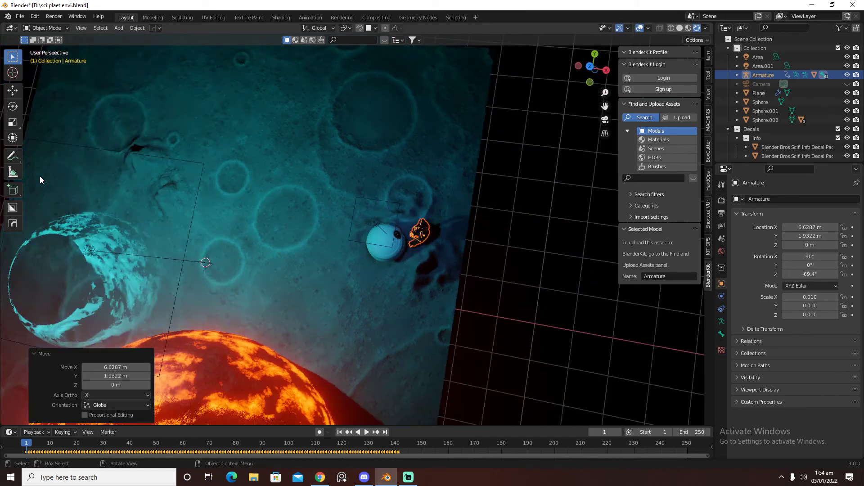
{"action": "key", "text": "s"}
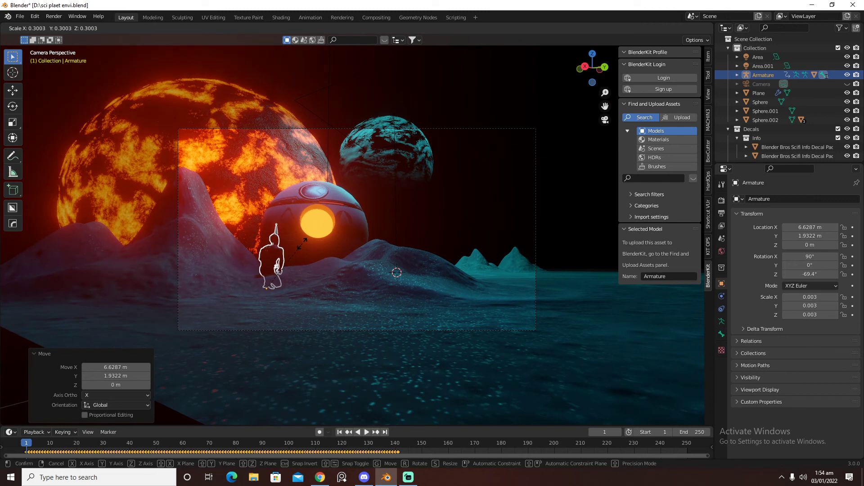
{"action": "left_click", "coordinate": [301, 244]}
{"action": "key", "text": "g"}
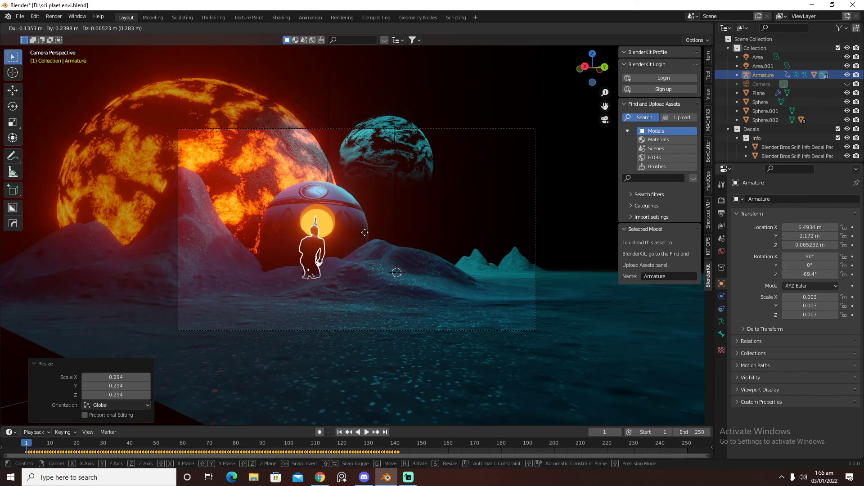
{"action": "left_click", "coordinate": [422, 228]}
Raise the kneeling figure about 0.126 m on Z so it rests on the mound beside the ship, and return to the camera view.
{"action": "middle_click_drag", "start_coordinate": [423, 223], "coordinate": [374, 241]}
{"action": "key", "text": "g"}
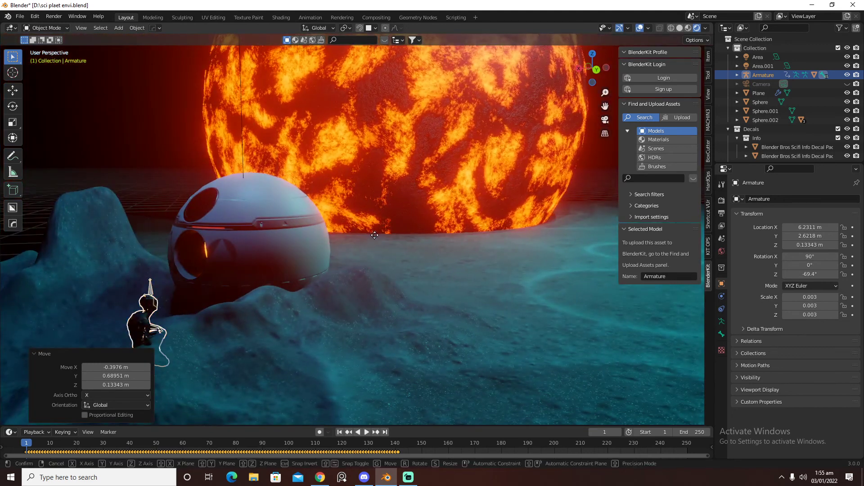
{"action": "key", "text": "z"}
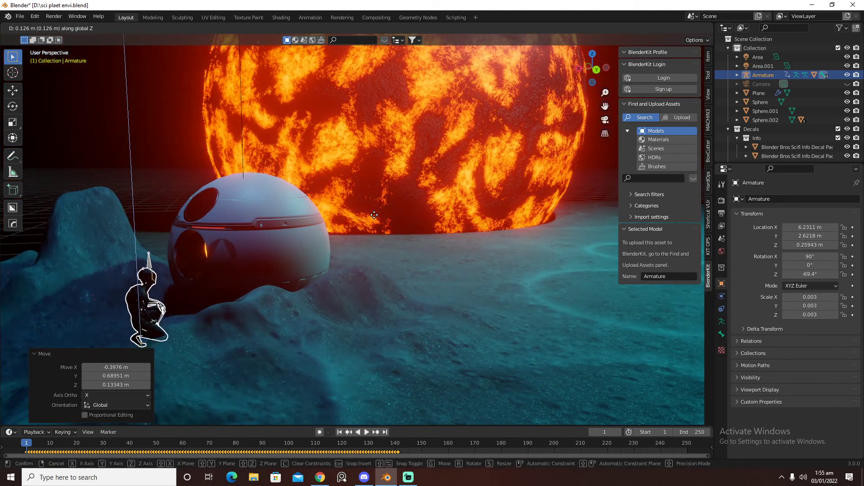
{"action": "left_click", "coordinate": [364, 221]}
{"action": "key", "text": "KP_0"}
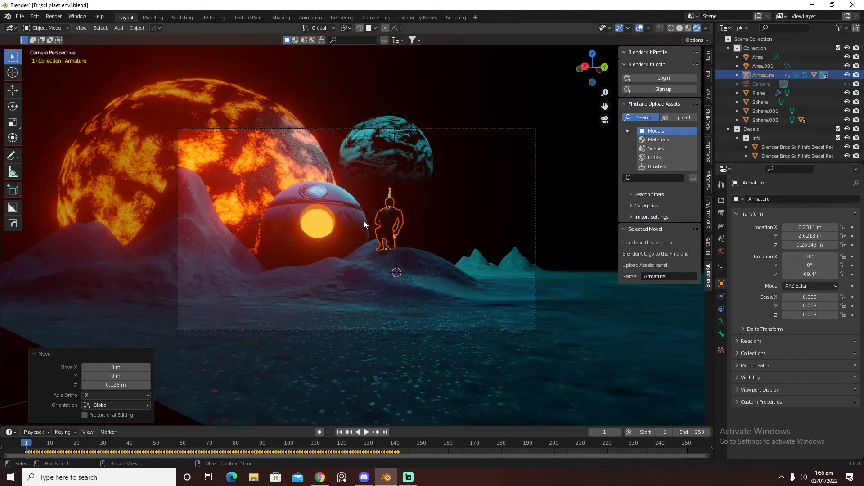
Preview the camera view without overlays, restore the overlays, and save the file.
{"action": "left_click", "coordinate": [641, 27]}
{"action": "left_click", "coordinate": [641, 28]}
{"action": "key", "text": "ctrl+s"}
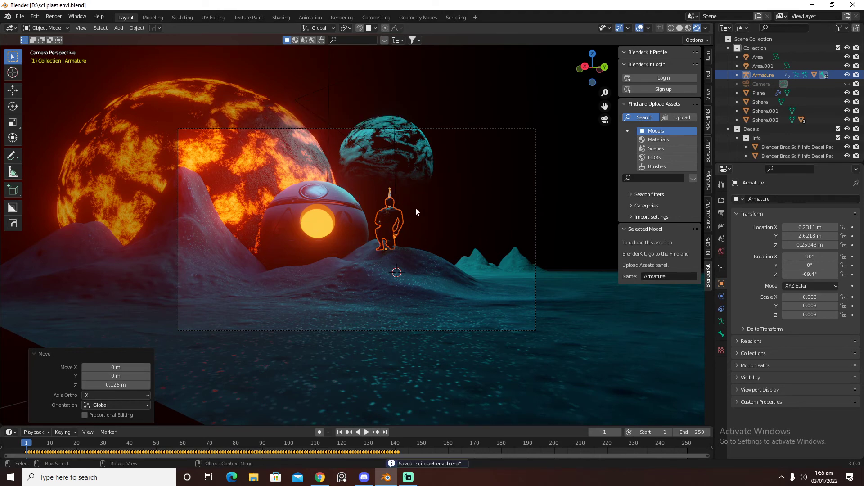
Set the render engine to Cycles with GPU Compute as the device.
{"action": "left_click", "coordinate": [720, 201]}
{"action": "left_click", "coordinate": [822, 200]}
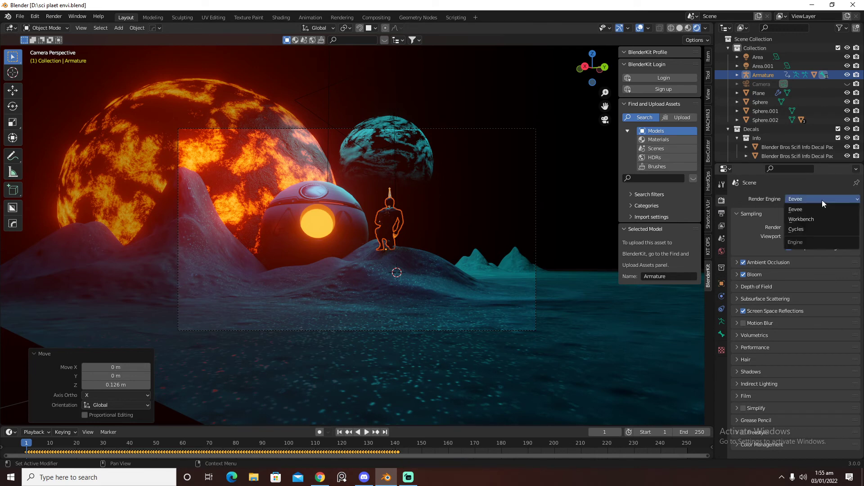
{"action": "left_click", "coordinate": [816, 228]}
{"action": "left_click", "coordinate": [817, 222]}
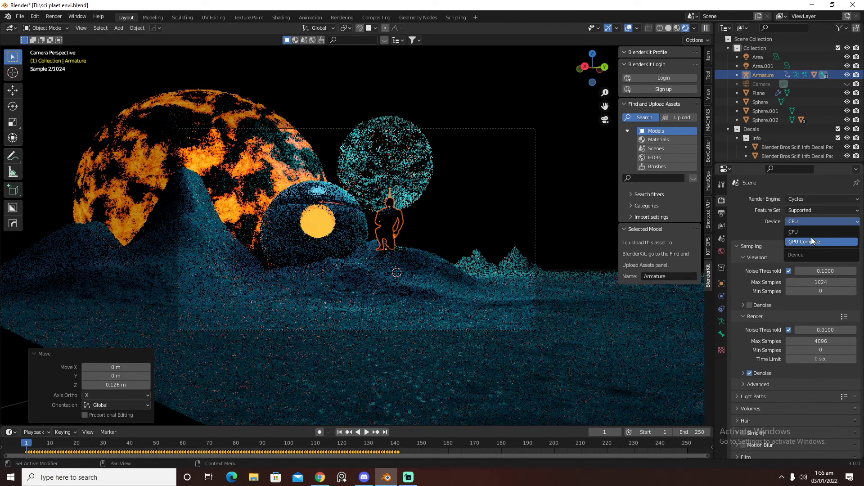
{"action": "left_click", "coordinate": [809, 242]}
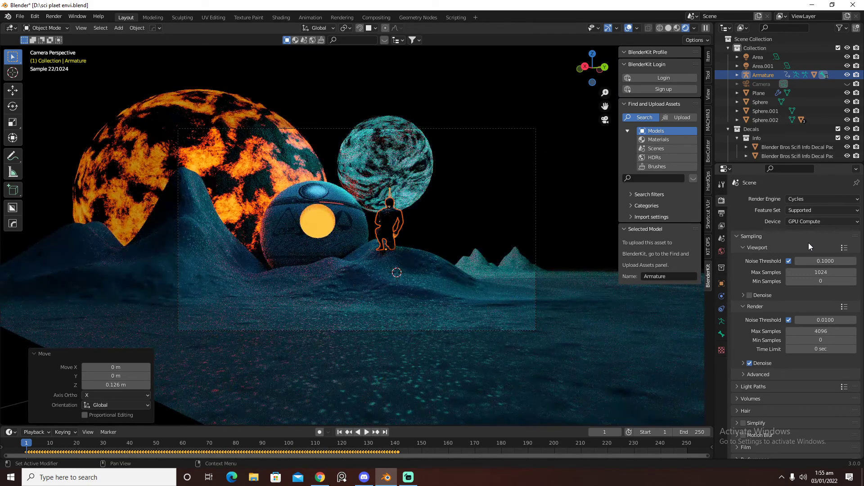
Render a test image through the camera, inspect it, and close the render window.
{"action": "left_click", "coordinate": [54, 16]}
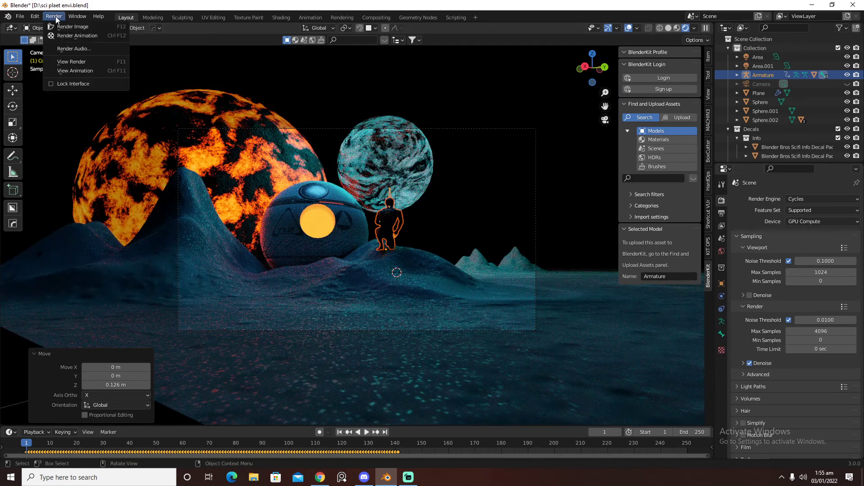
{"action": "left_click", "coordinate": [62, 26]}
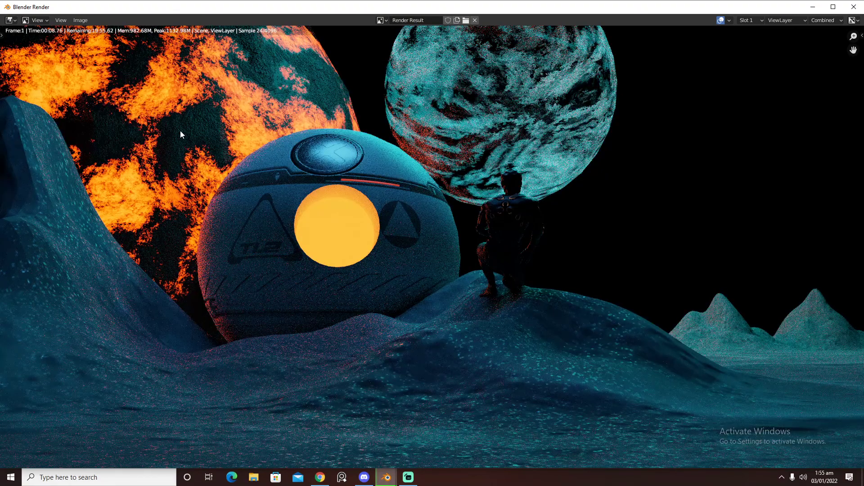
{"action": "scroll", "coordinate": [180, 134], "scroll_direction": "up", "scroll_amount": 1}
{"action": "scroll", "coordinate": [181, 131], "scroll_direction": "down", "scroll_amount": 1}
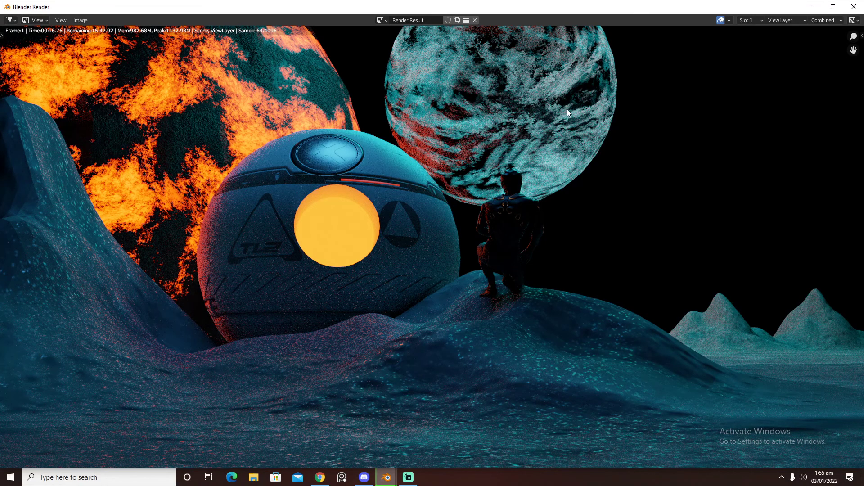
{"action": "left_click", "coordinate": [854, 6]}
Switch the render engine back to Eevee and add a Plain Axes empty at the world origin.
{"action": "left_click", "coordinate": [789, 199]}
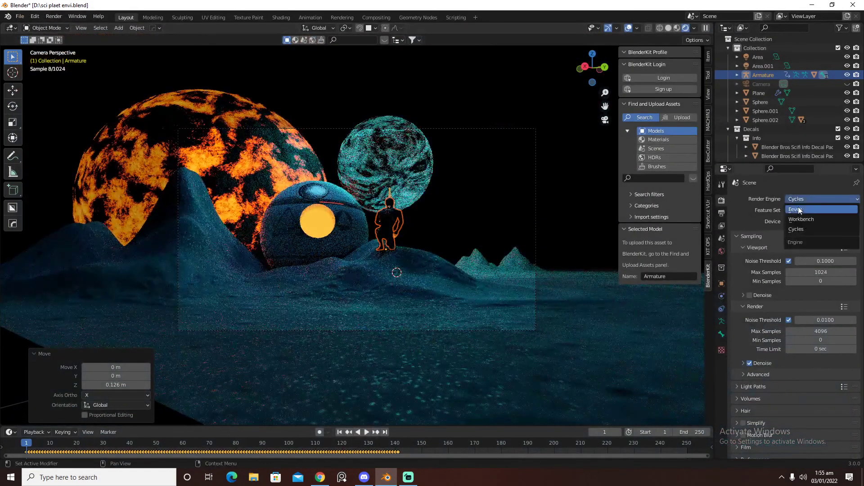
{"action": "left_click", "coordinate": [799, 210]}
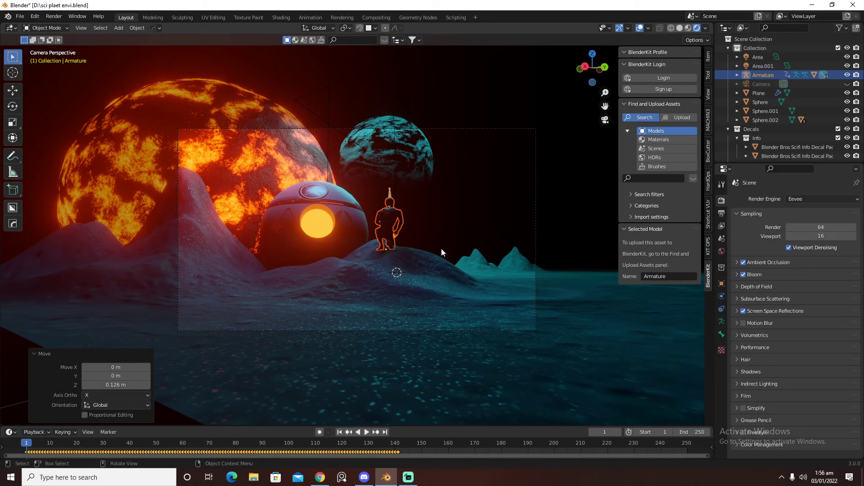
{"action": "key", "text": "shift+a"}
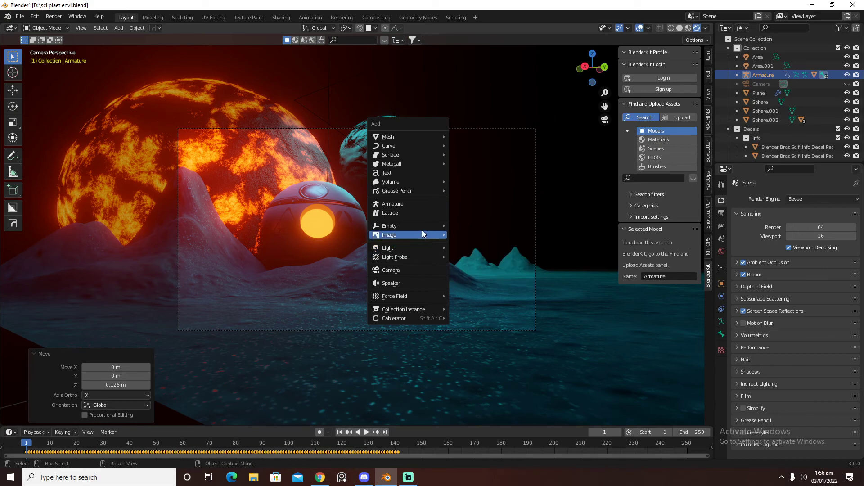
{"action": "mouse_move", "coordinate": [421, 228]}
{"action": "left_click", "coordinate": [471, 226]}
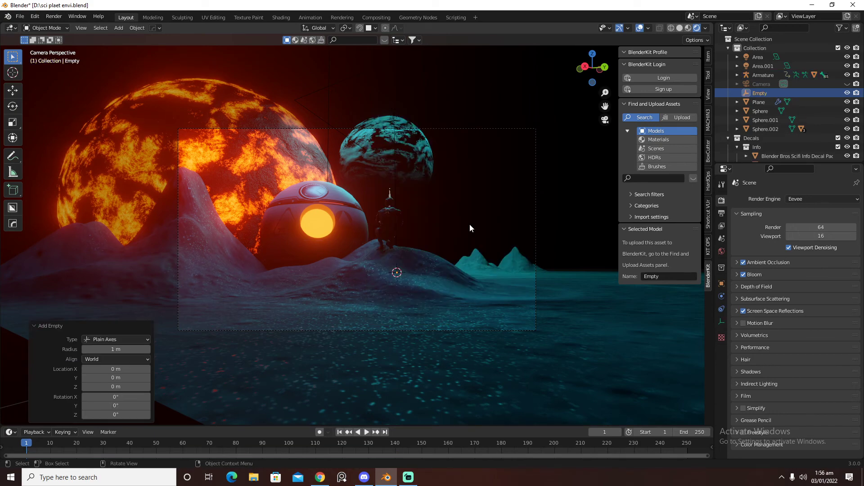
Move the empty onto the kneeling figure, about 6.20 m on X, 2.62 m on Y and 0.45 m on Z.
{"action": "middle_click_drag", "start_coordinate": [470, 224], "coordinate": [458, 269]}
{"action": "key", "text": "grave"}
{"action": "left_click", "coordinate": [469, 236]}
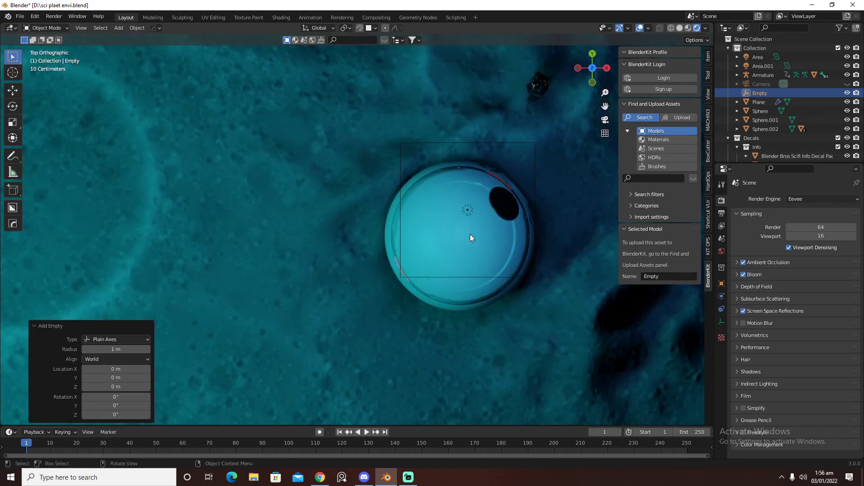
{"action": "middle_click_drag", "start_coordinate": [470, 234], "coordinate": [484, 325], "text": "ctrl"}
{"action": "key", "text": "g"}
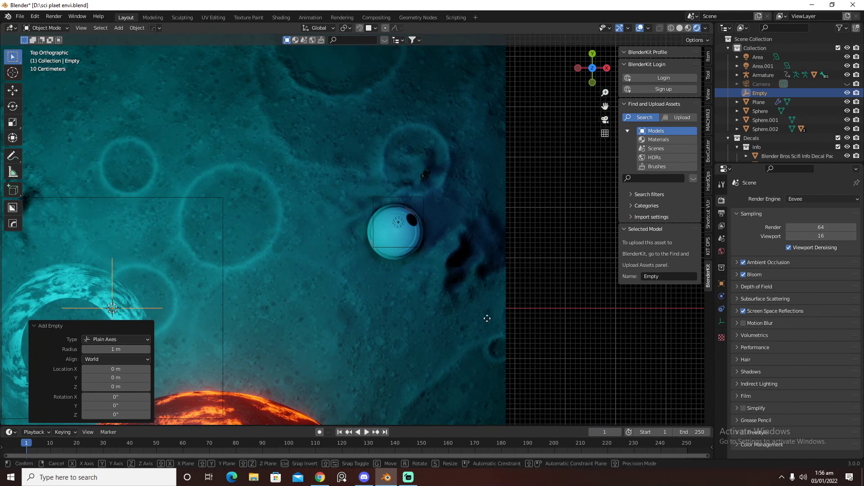
{"action": "left_click", "coordinate": [86, 186]}
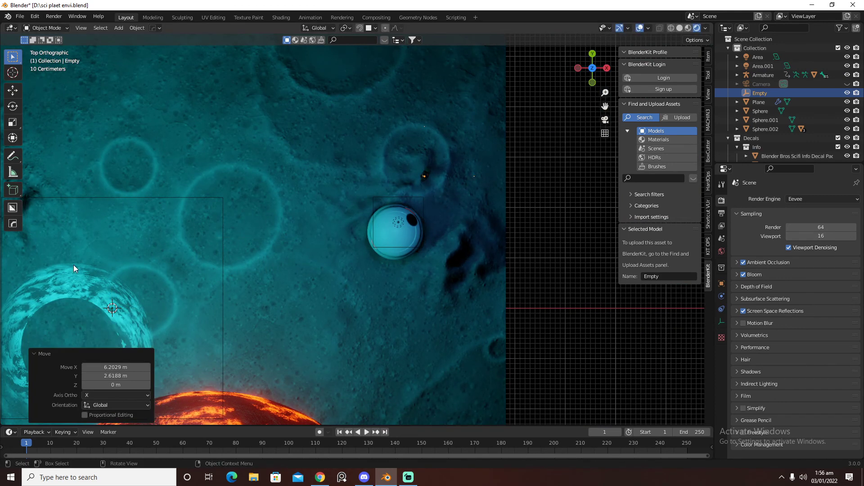
{"action": "key", "text": "KP_0"}
{"action": "key", "text": "z"}
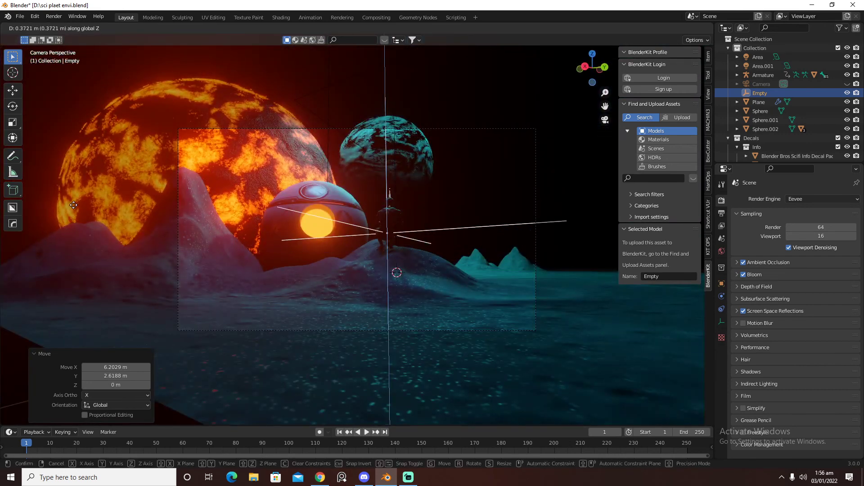
{"action": "left_click", "coordinate": [74, 199]}
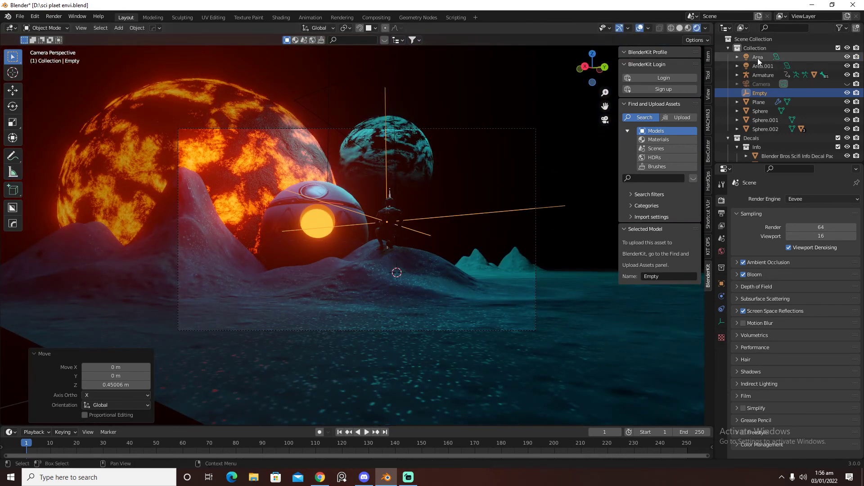
Unhide the camera, enable its depth of field with Empty as the focus object, and adjust the aperture.
{"action": "left_click", "coordinate": [761, 83]}
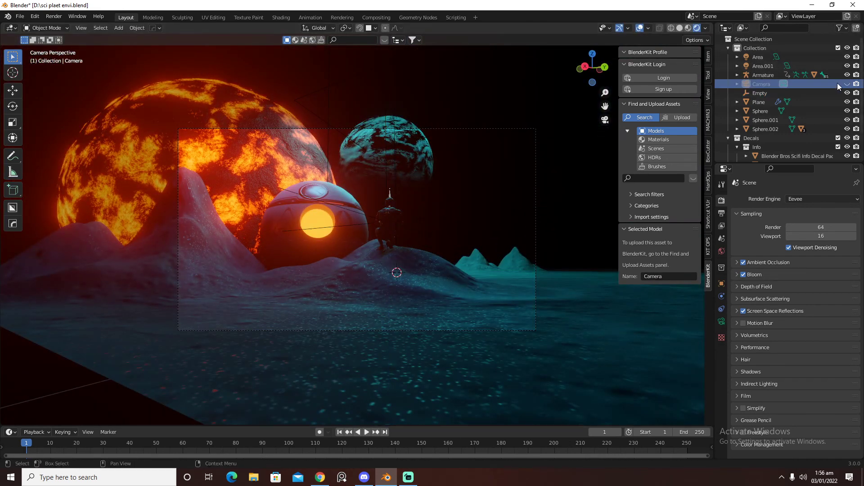
{"action": "left_click", "coordinate": [767, 84]}
{"action": "left_click", "coordinate": [722, 322]}
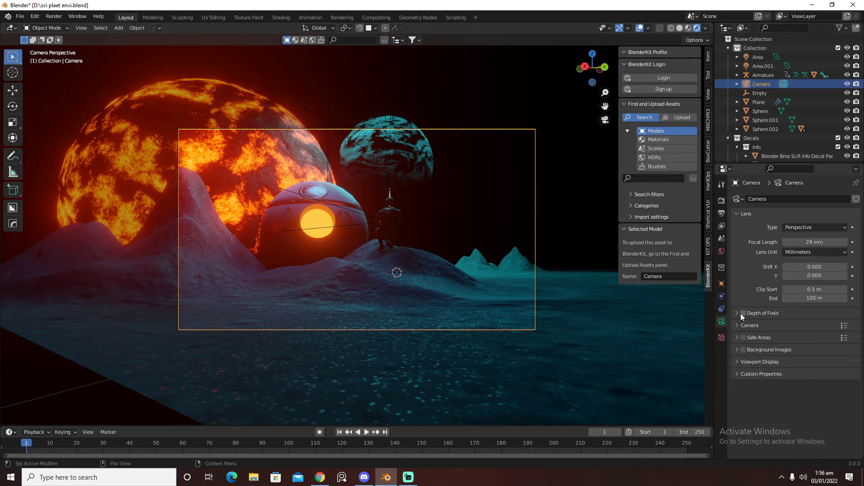
{"action": "left_click", "coordinate": [741, 313]}
{"action": "left_click", "coordinate": [804, 326]}
{"action": "type", "text": "e"}
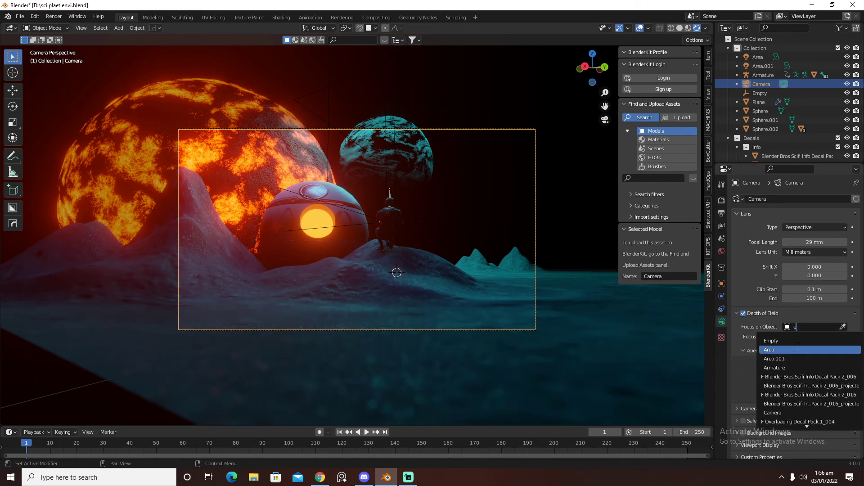
{"action": "left_click", "coordinate": [800, 341]}
{"action": "mouse_move", "coordinate": [805, 364]}
{"action": "left_mouse_down"}
{"action": "mouse_move", "coordinate": [784, 363]}
{"action": "mouse_move", "coordinate": [812, 363]}
{"action": "left_mouse_up"}
Set the scene's render engine to Cycles again.
{"action": "left_click", "coordinate": [721, 200]}
{"action": "left_click", "coordinate": [806, 199]}
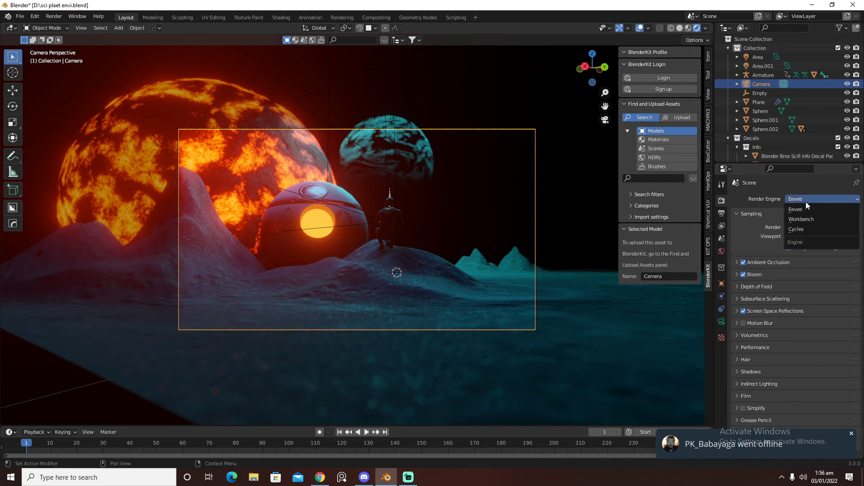
{"action": "left_click", "coordinate": [804, 229]}
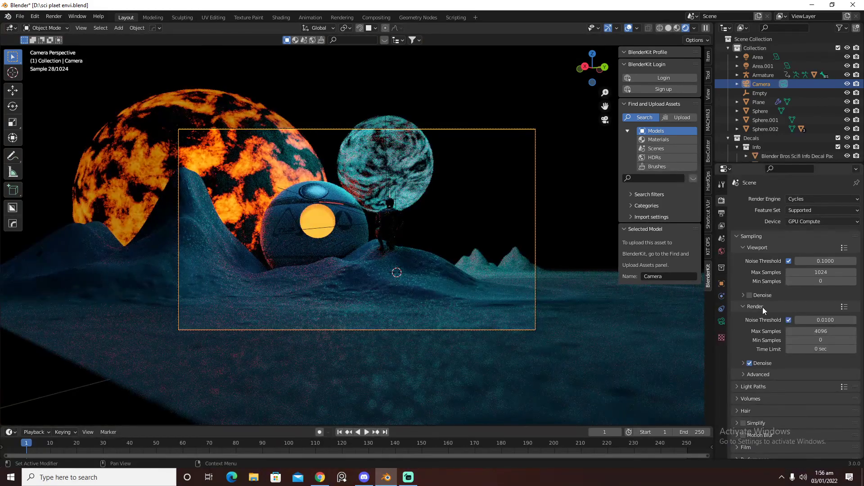
Set the power of the blue area light Area.001 to 20 W.
{"action": "left_click", "coordinate": [760, 60]}
{"action": "left_click", "coordinate": [761, 66]}
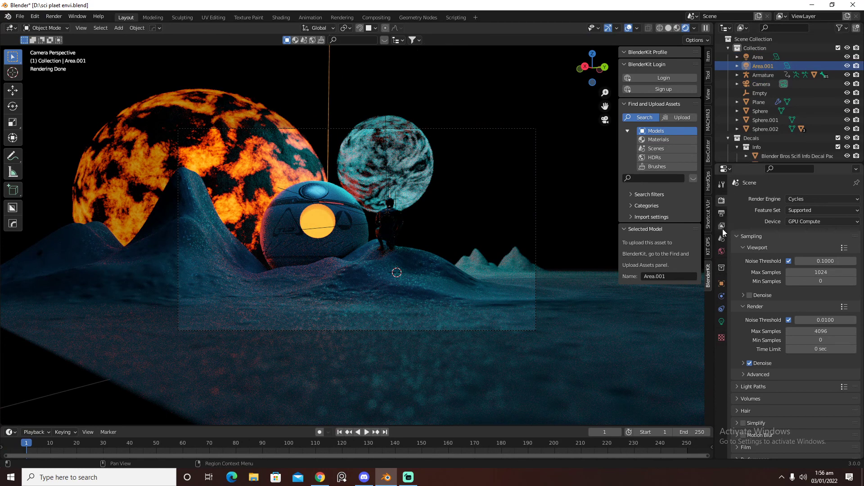
{"action": "left_click", "coordinate": [722, 321]}
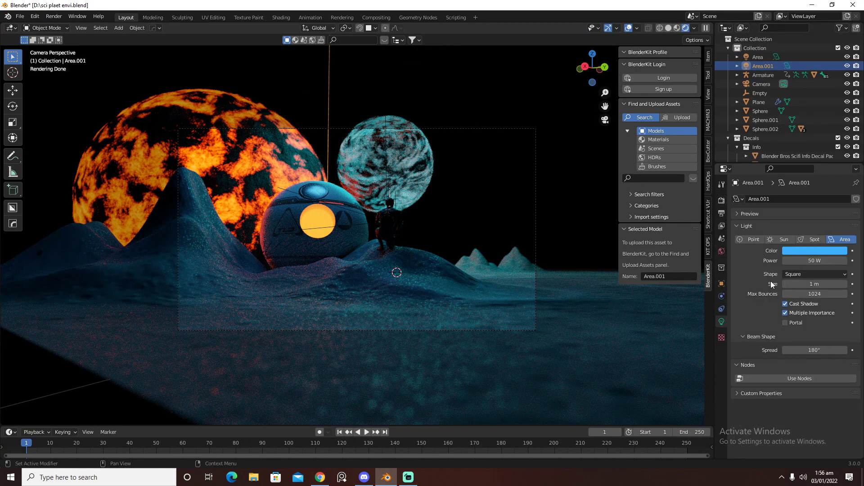
{"action": "left_click", "coordinate": [800, 261]}
{"action": "type", "text": "20"}
{"action": "key", "text": "Return"}
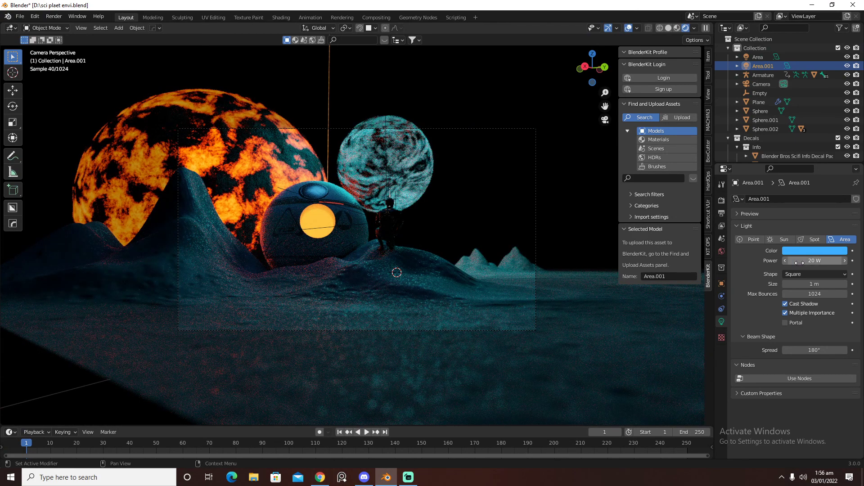
Render the final still image of the scene through the camera.
{"action": "left_click", "coordinate": [54, 16]}
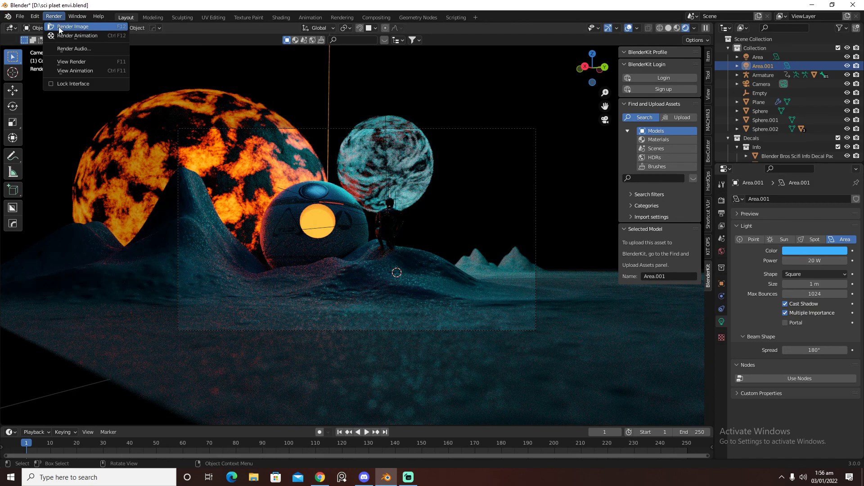
{"action": "left_click", "coordinate": [59, 26]}
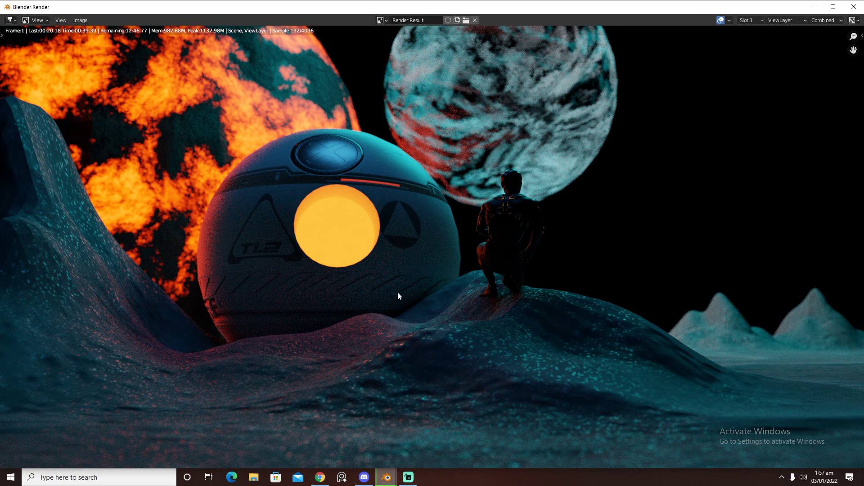
{"action": "scroll", "coordinate": [398, 295], "scroll_direction": "down", "scroll_amount": 2}
{"action": "left_click", "coordinate": [413, 479]}
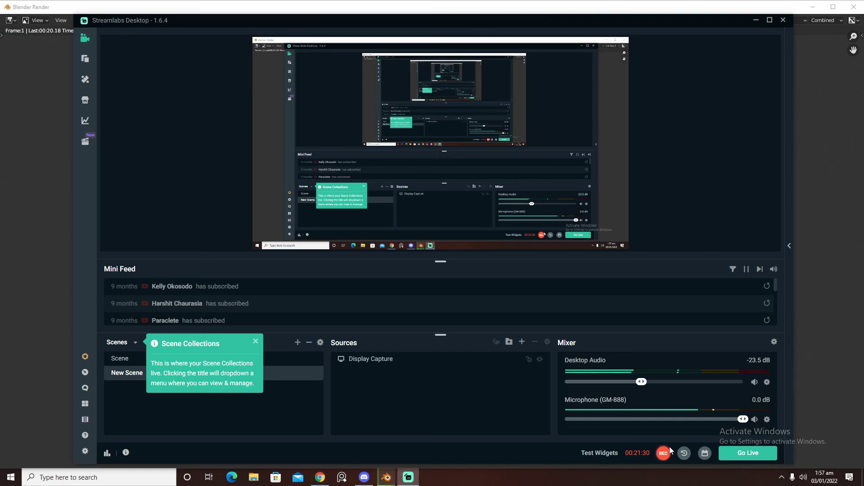